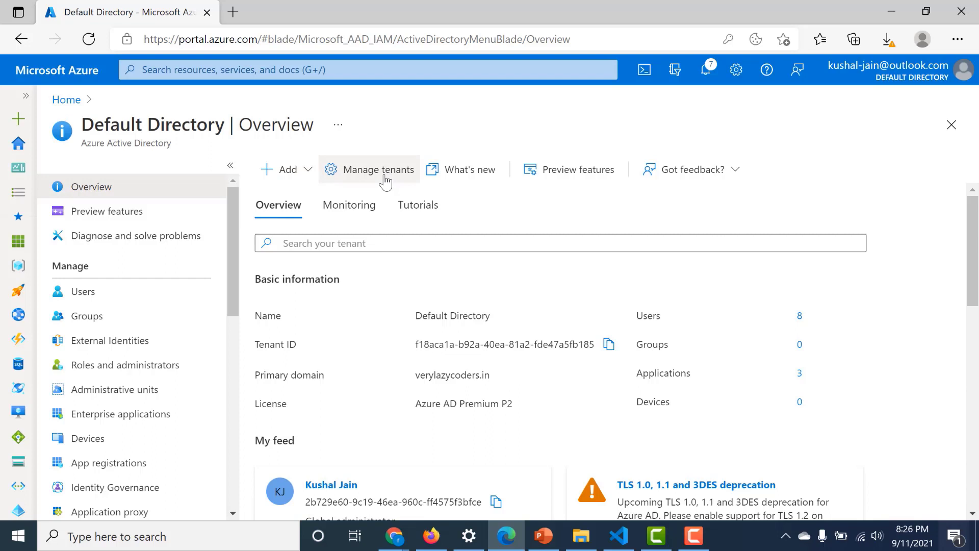
- Start a new tenant of type Azure Active Directory (B2C) from Manage tenants
click(385, 179)
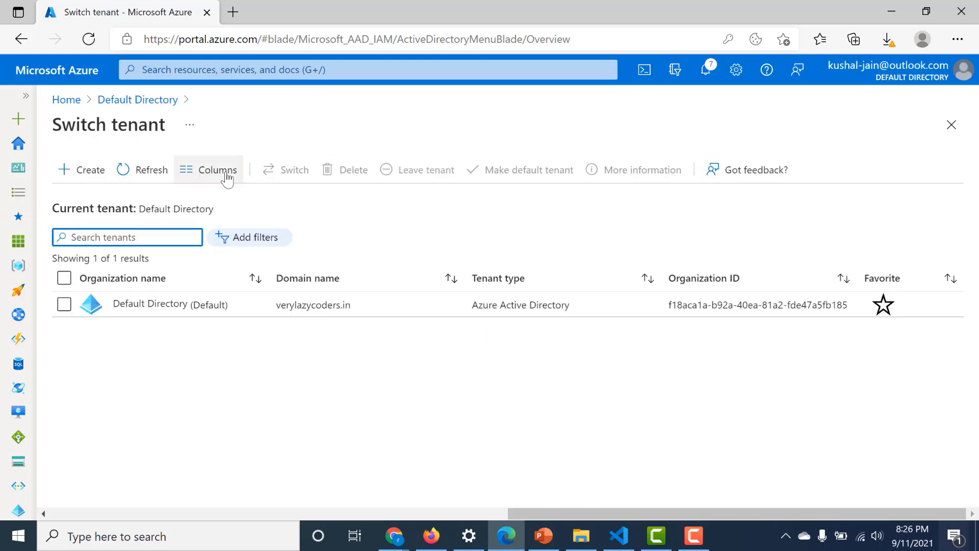
click(81, 169)
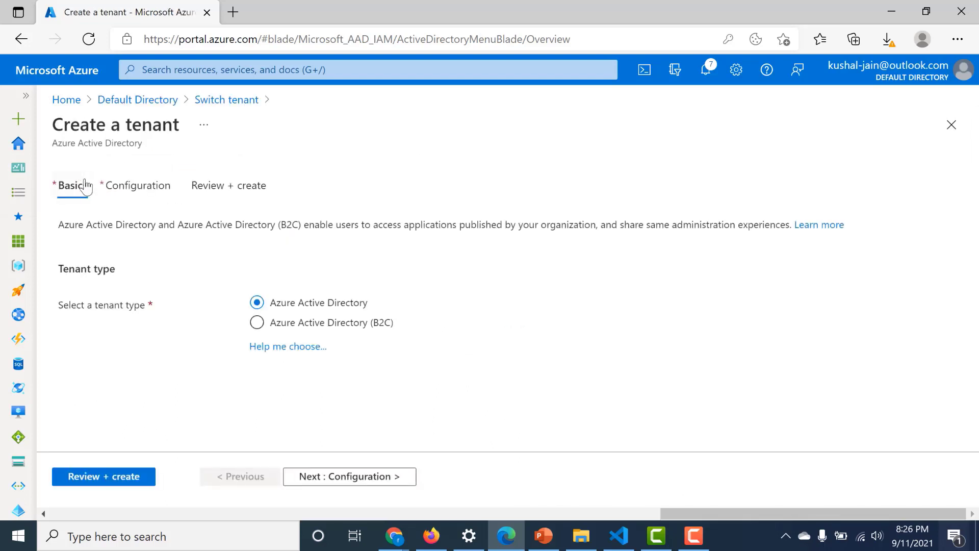
click(257, 322)
click(326, 475)
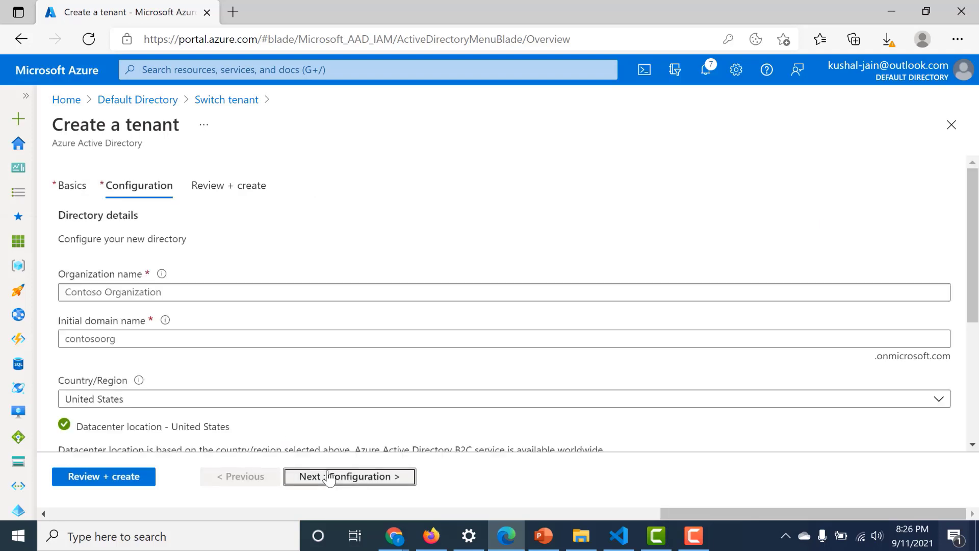
- Enter vlcb2capp as both the organization name and initial domain name
click(336, 290)
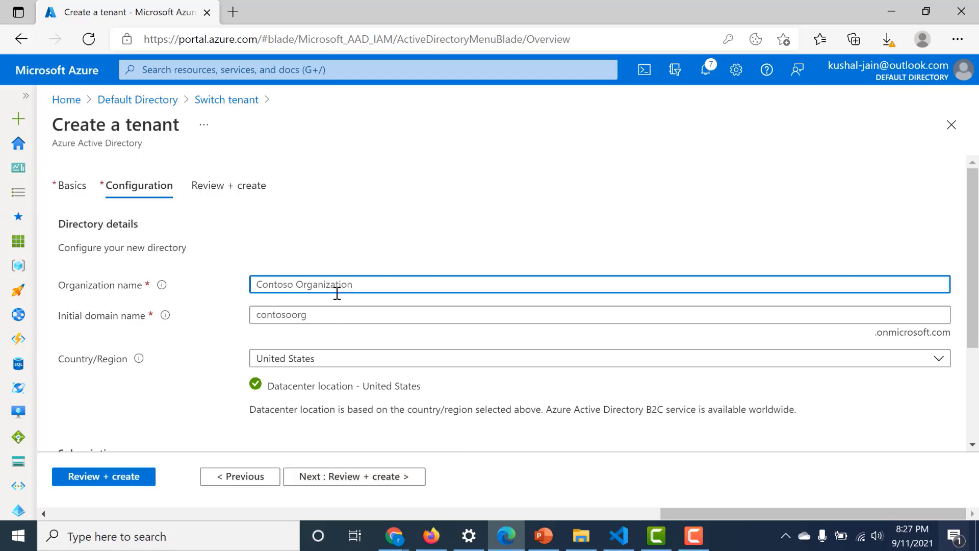
text(vlcb2capp)
double_click(264, 283)
key(ctrl+c)
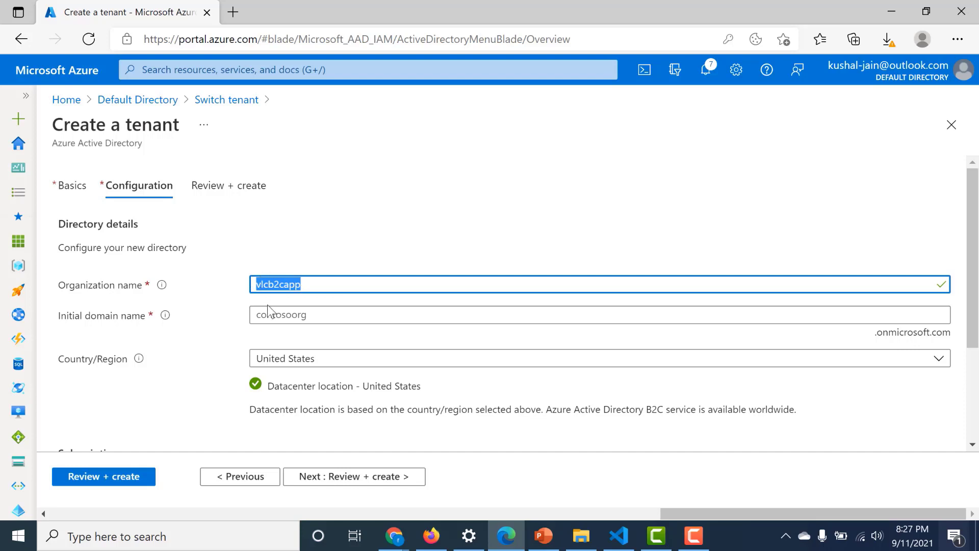
click(267, 309)
key(ctrl+v)
click(198, 347)
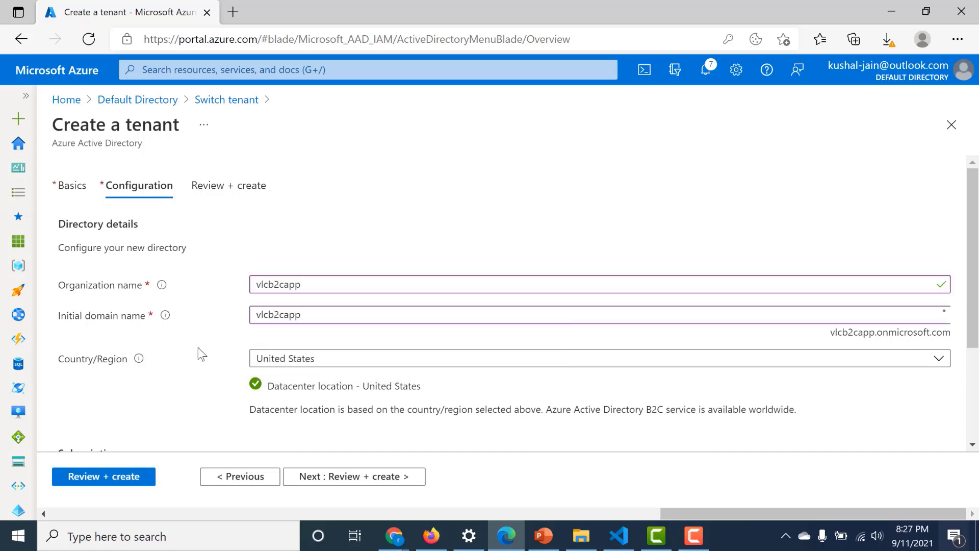
- Create a new resource group vlcb2c and run Review + create validation
scroll(199, 352, down, 3)
click(294, 396)
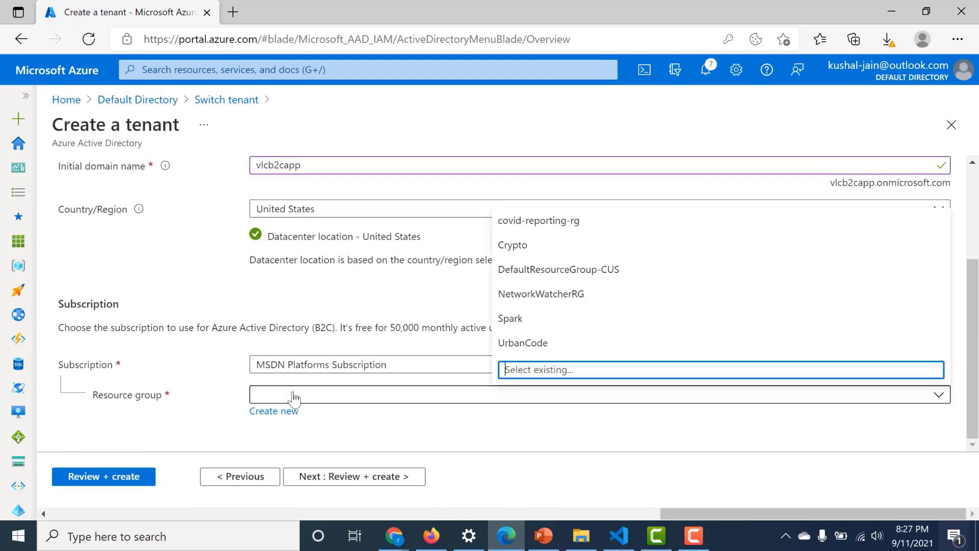
click(544, 324)
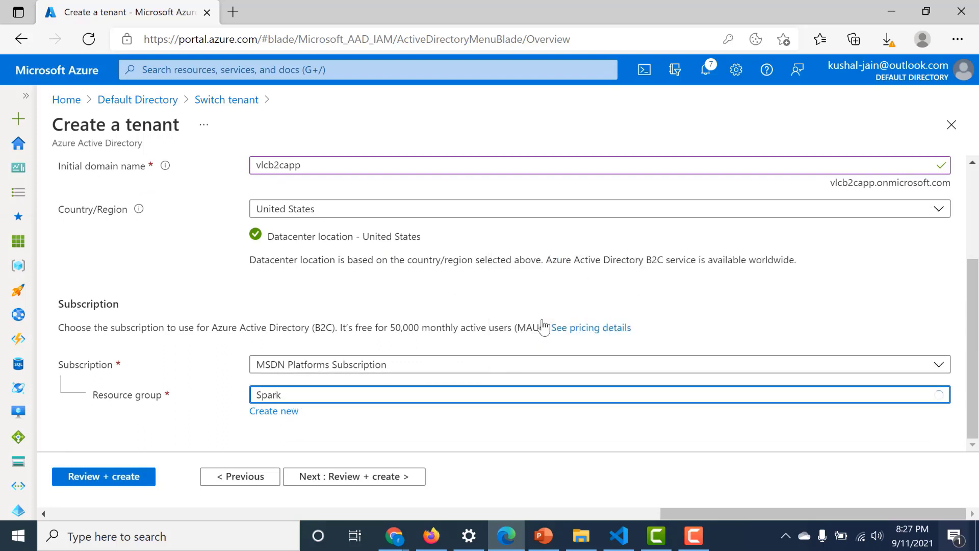
click(274, 411)
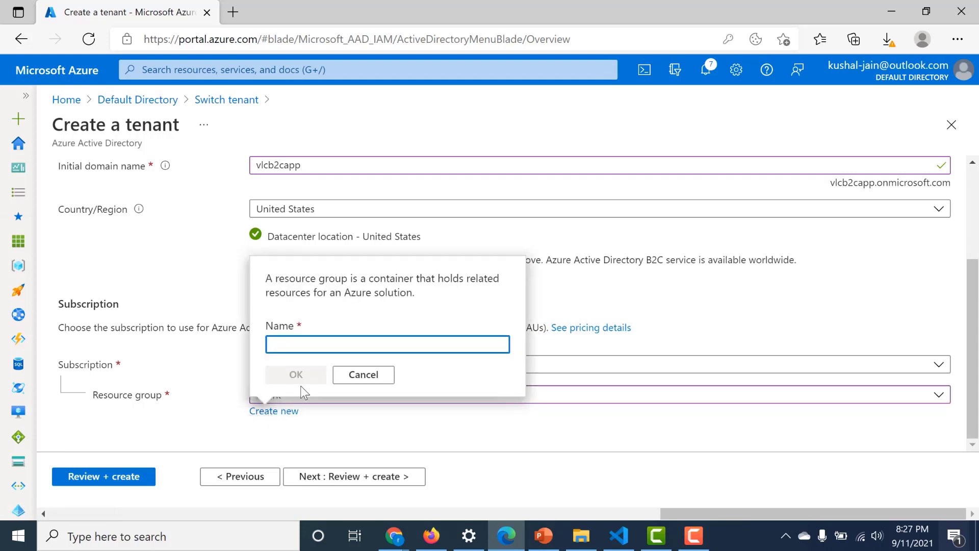
text(vlc)
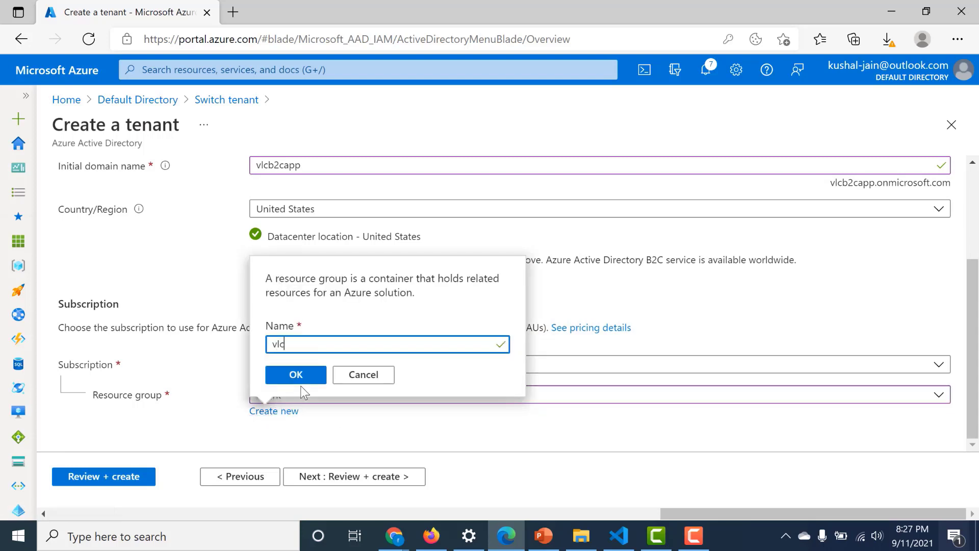
text(b2c)
click(301, 382)
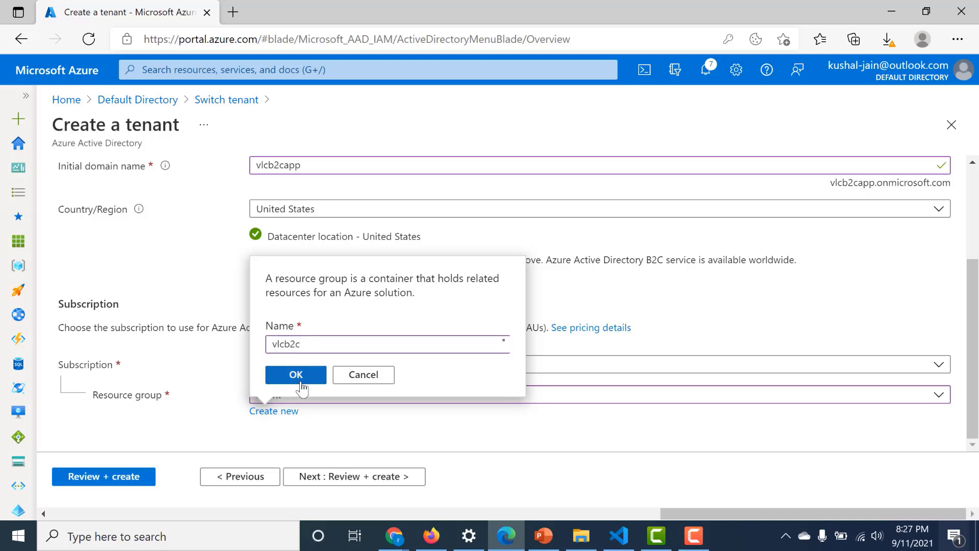
click(117, 480)
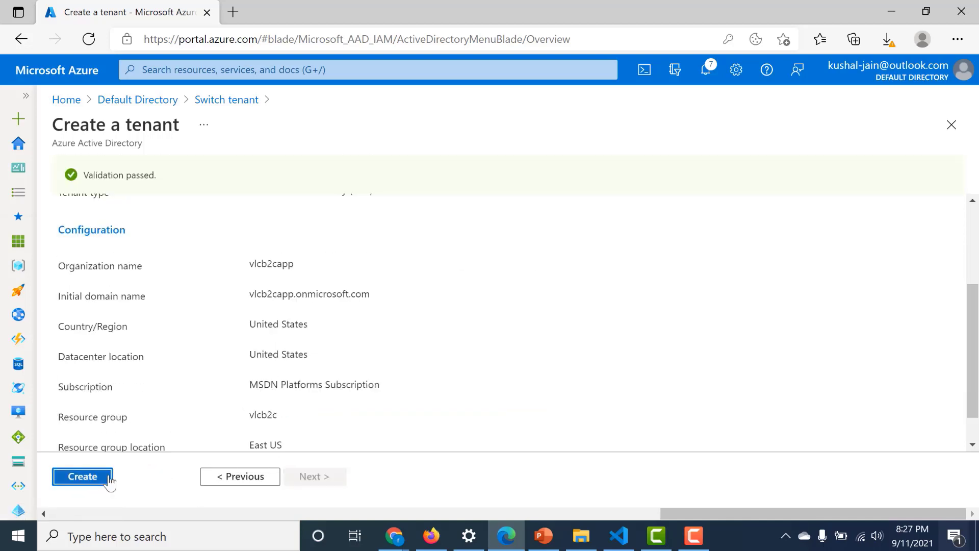
- After tenant creation fails, register Microsoft.AzureActiveDirectory on the MSDN Platforms Subscription
click(105, 477)
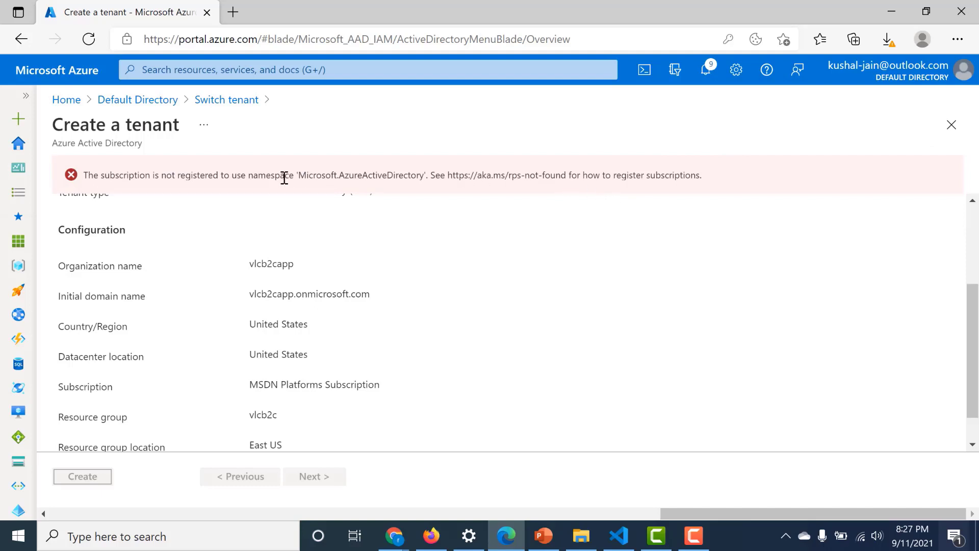
click(302, 71)
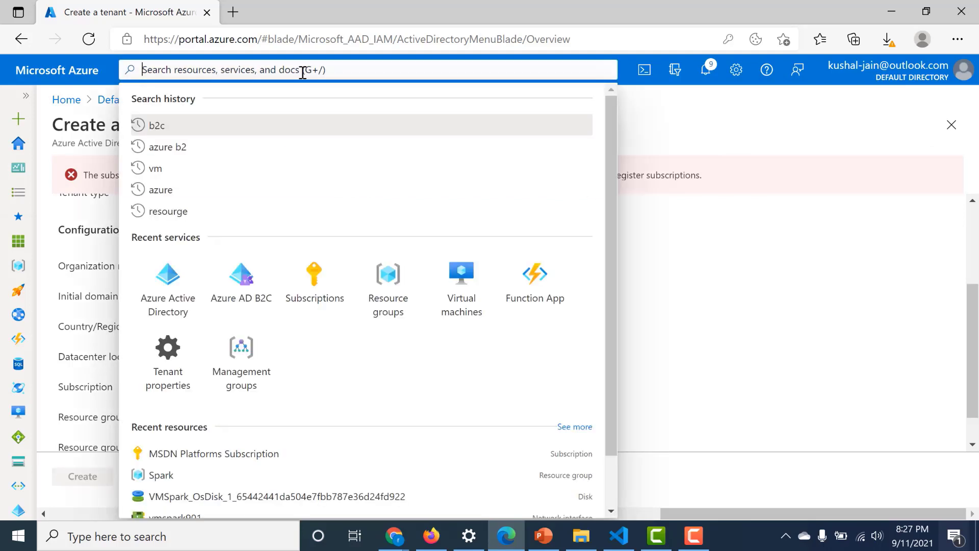
click(308, 261)
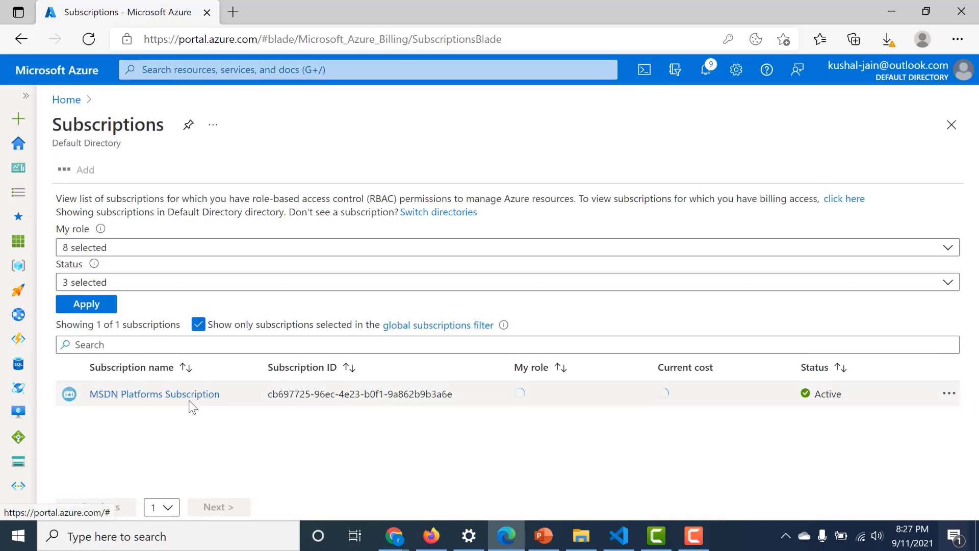
click(188, 400)
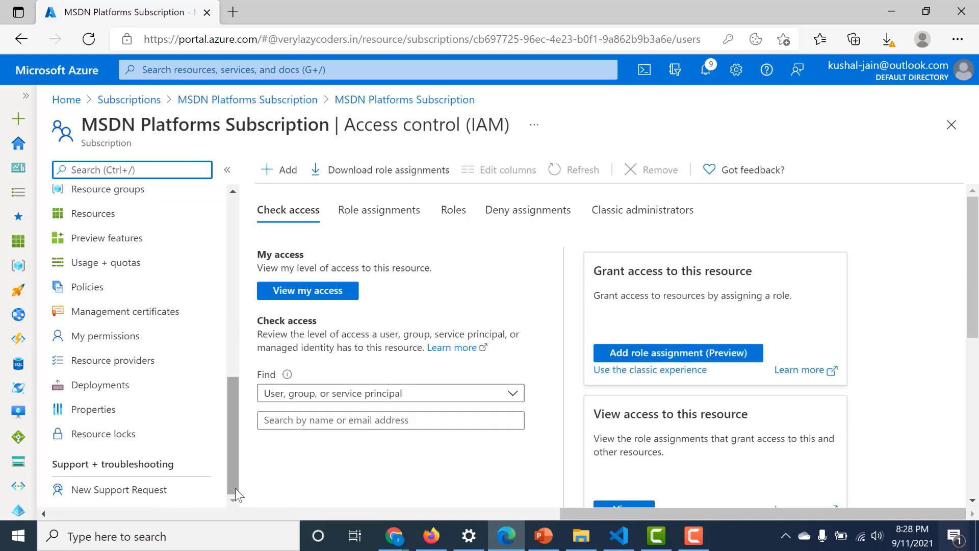
click(133, 371)
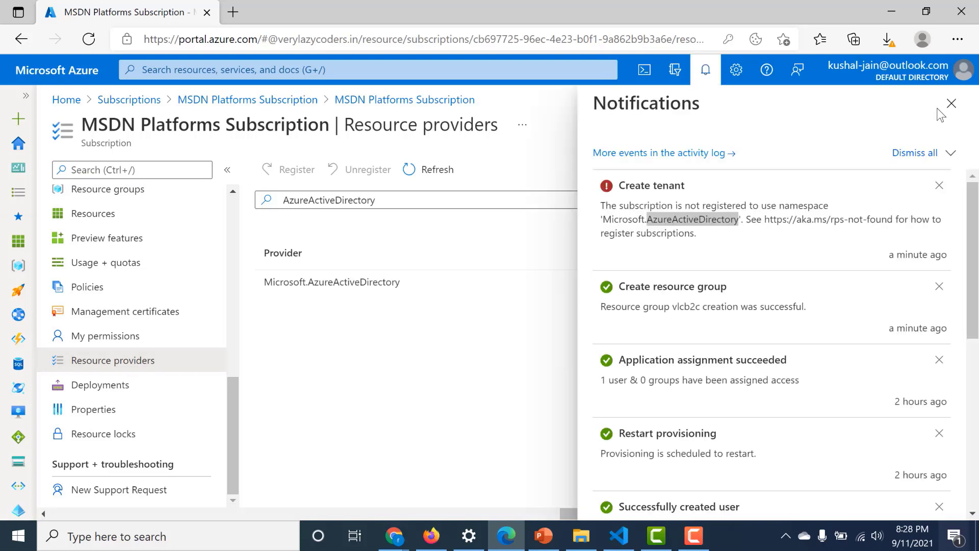
click(944, 104)
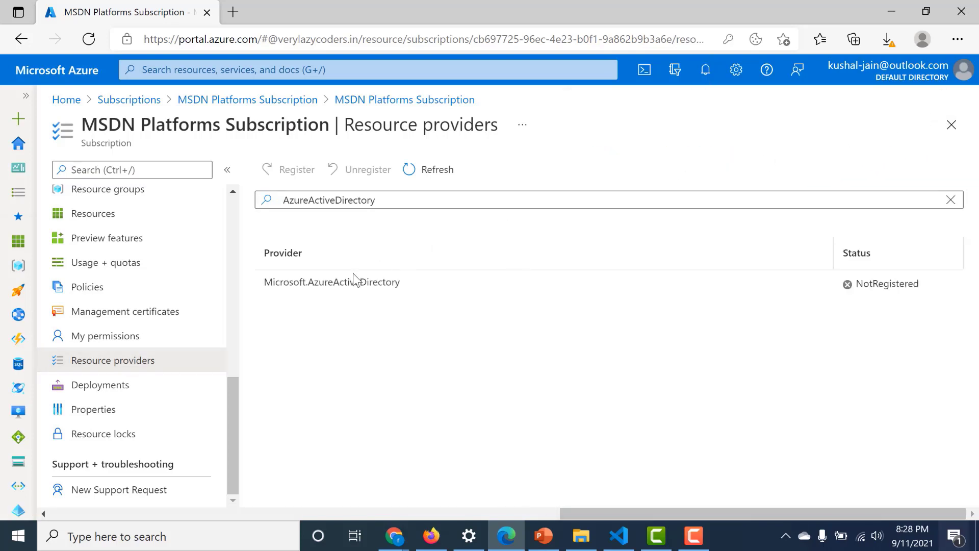
click(335, 283)
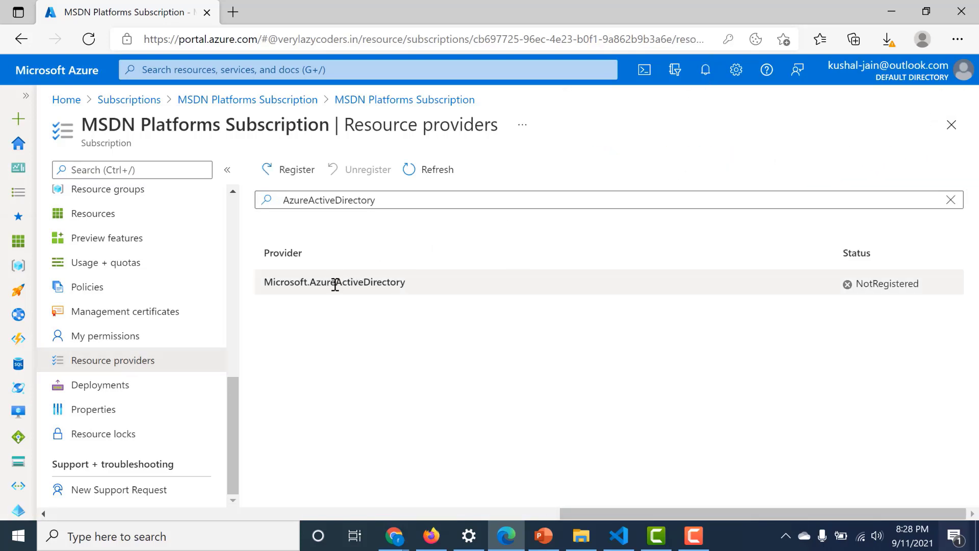
click(291, 172)
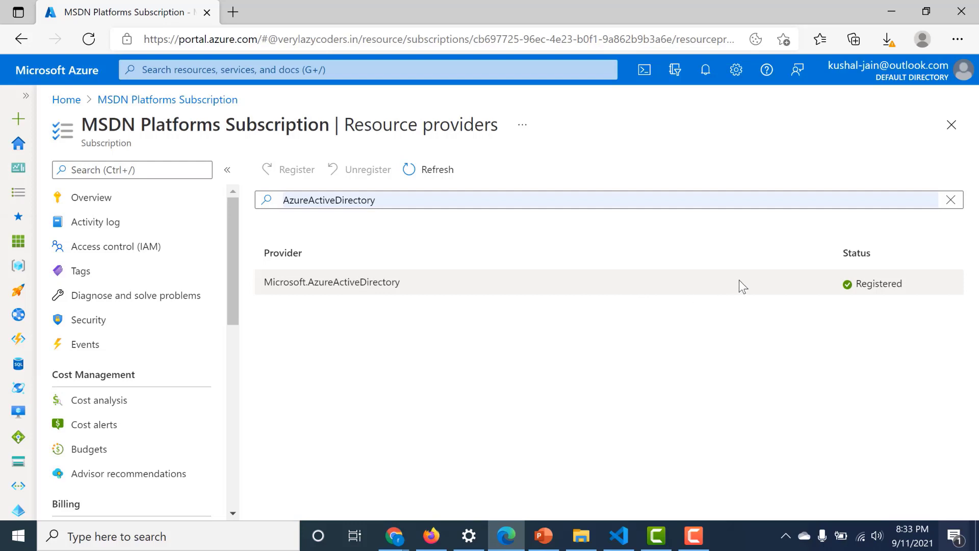
click(330, 72)
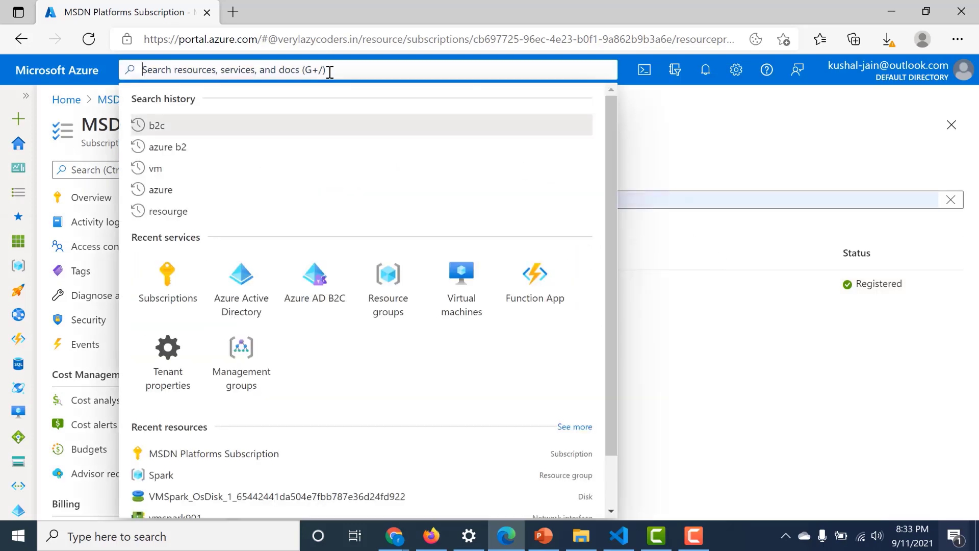
- Start another Azure Active Directory (B2C) tenant from Manage tenants
click(249, 286)
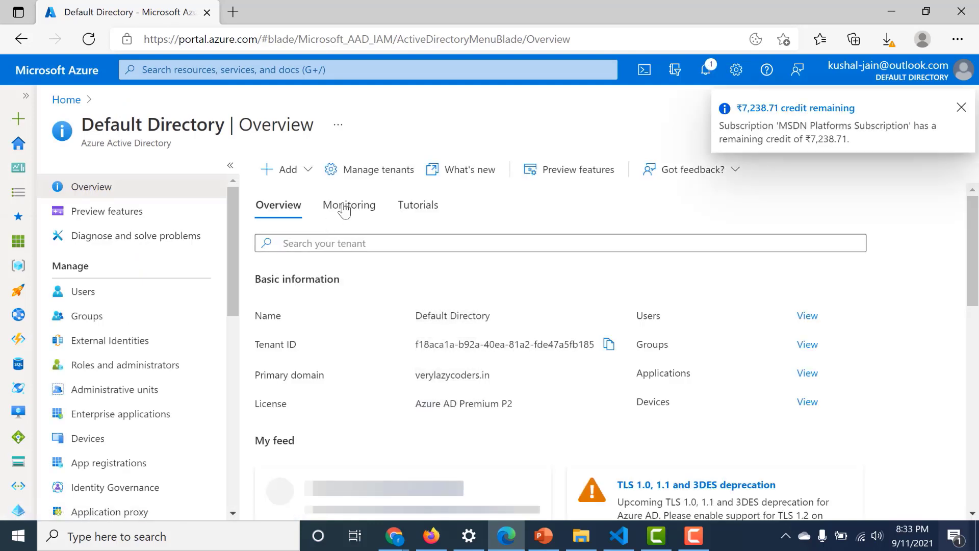
click(374, 174)
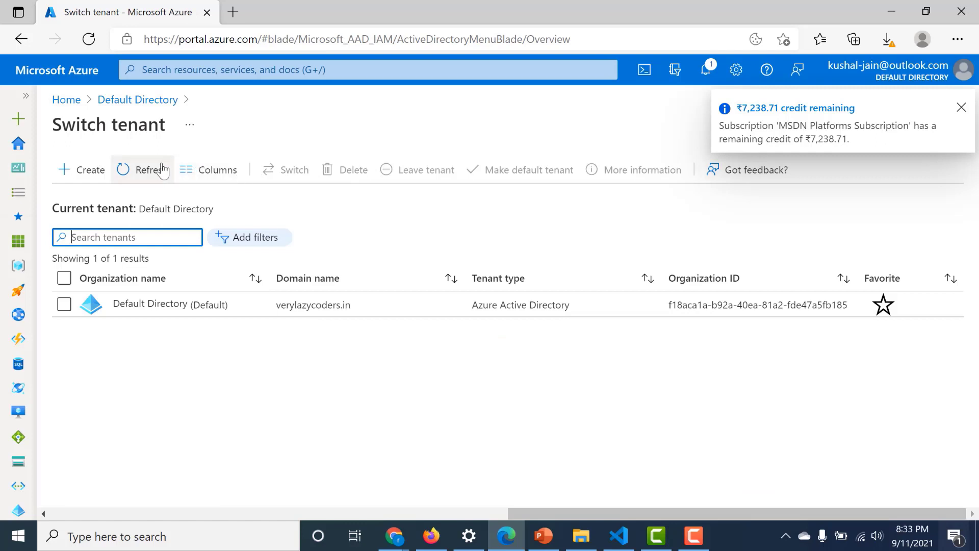
click(88, 169)
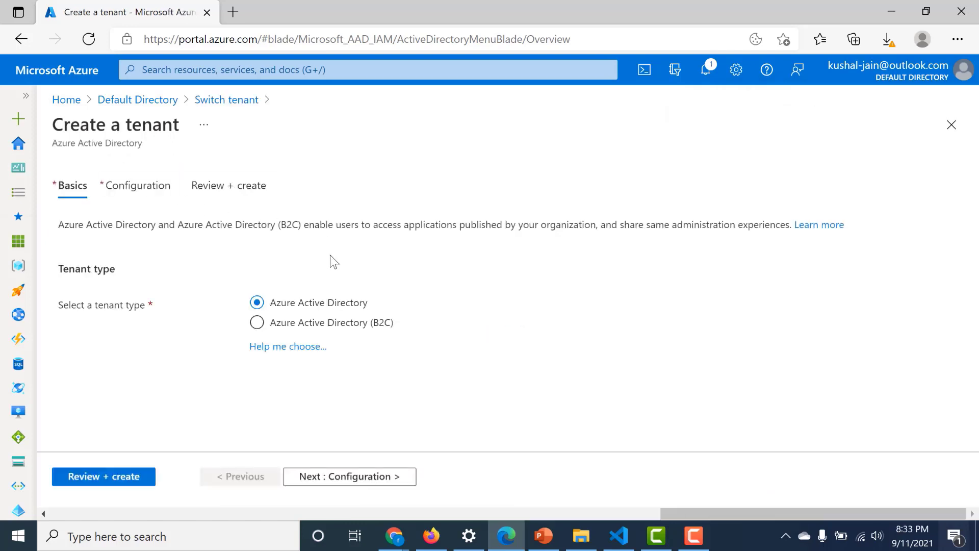
click(322, 325)
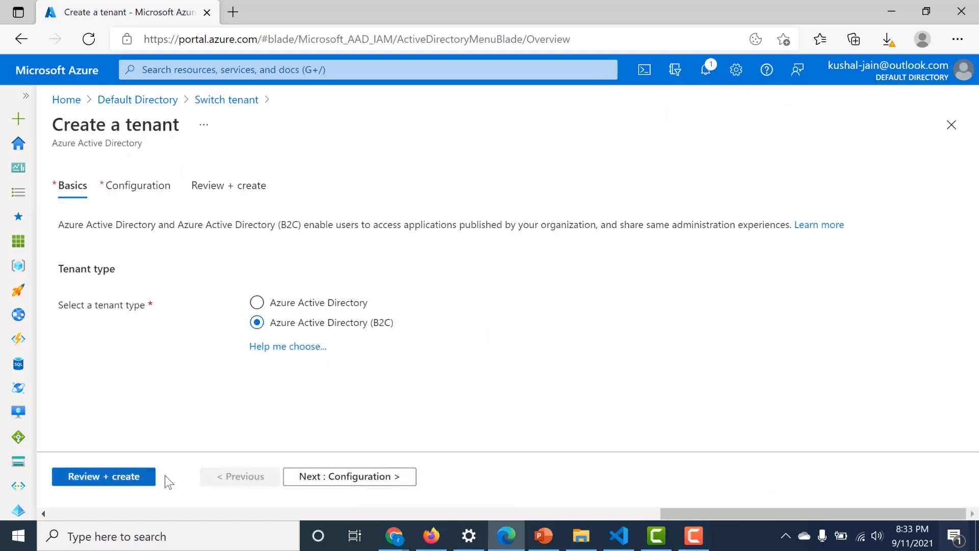
click(322, 480)
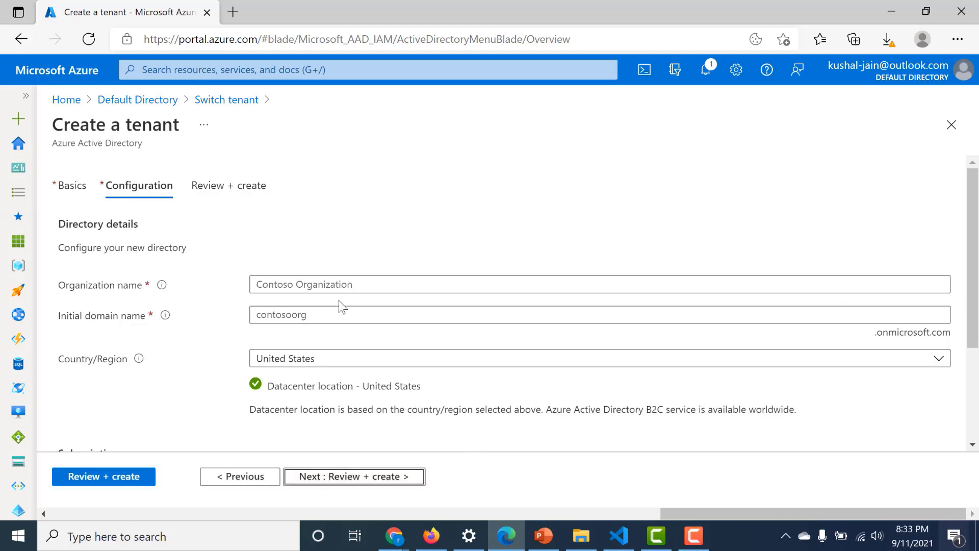
- Enter vlcb2capp as the organization name and paste it as the initial domain
click(342, 285)
text(a)
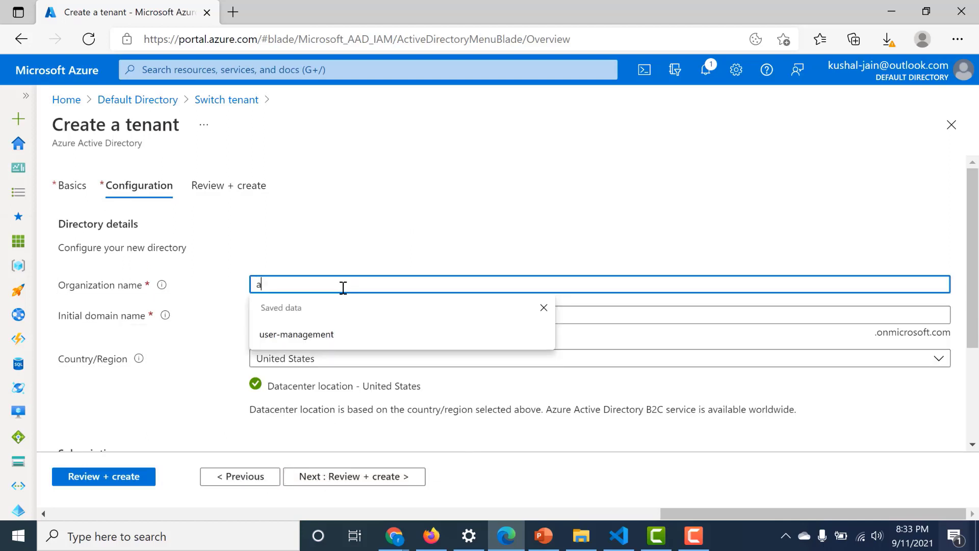
key(BackSpace)
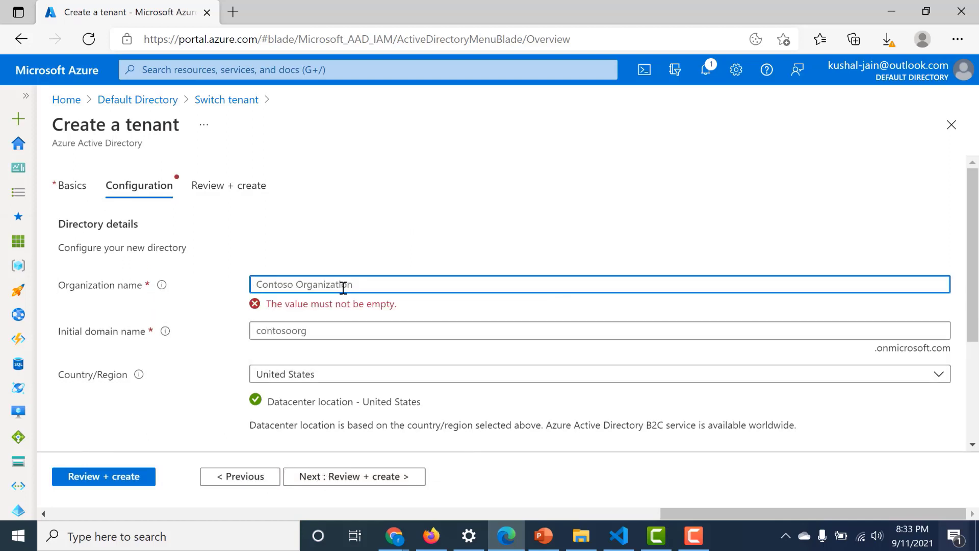
text(vlcb)
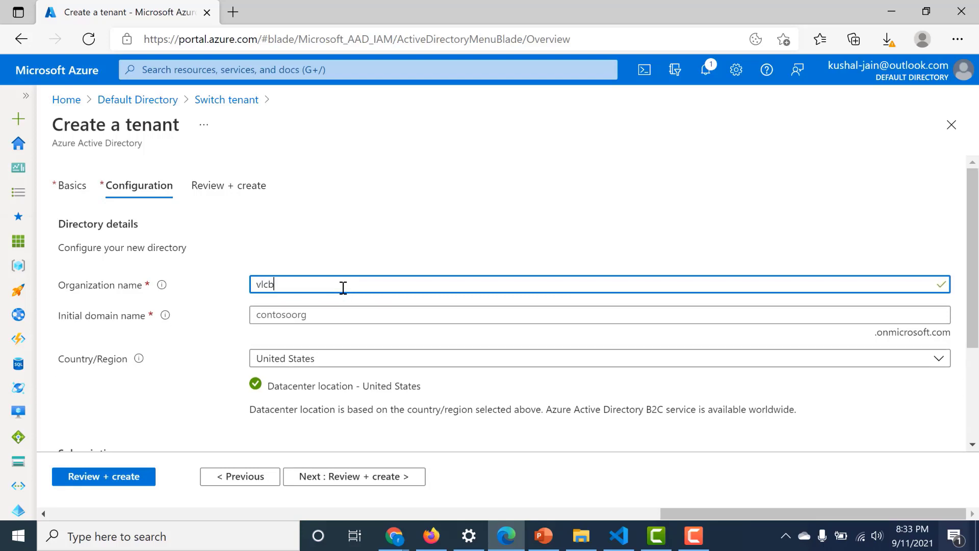
text(2capp)
drag(301, 285, 252, 287)
key(ctrl+c)
click(252, 315)
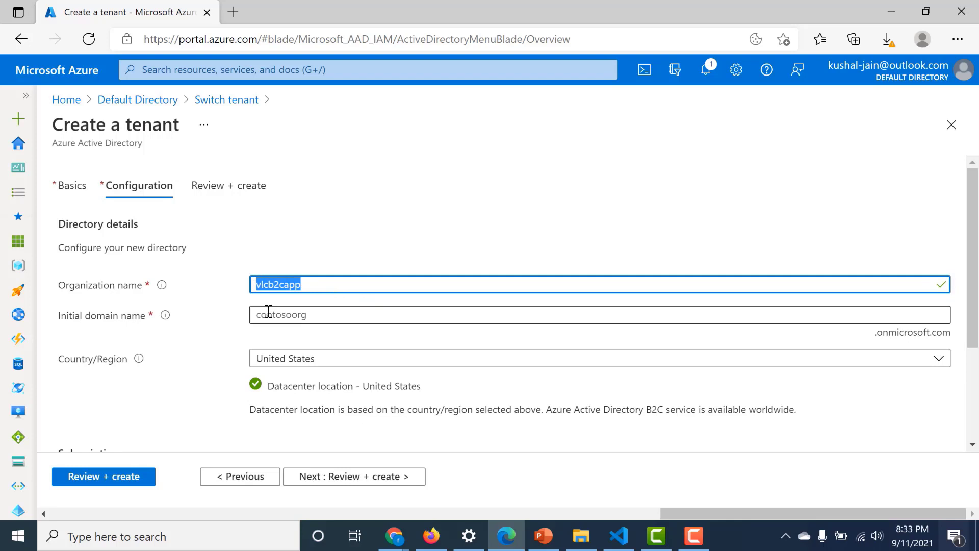
key(ctrl+v)
click(229, 351)
- Choose the existing resource group vlcb2c, review, and create the tenant
scroll(228, 352, down, 3)
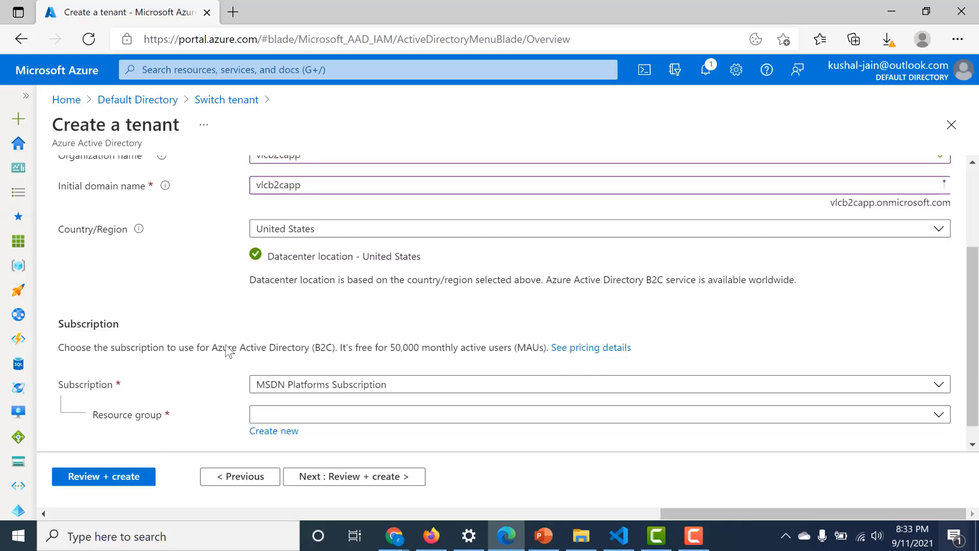
click(281, 423)
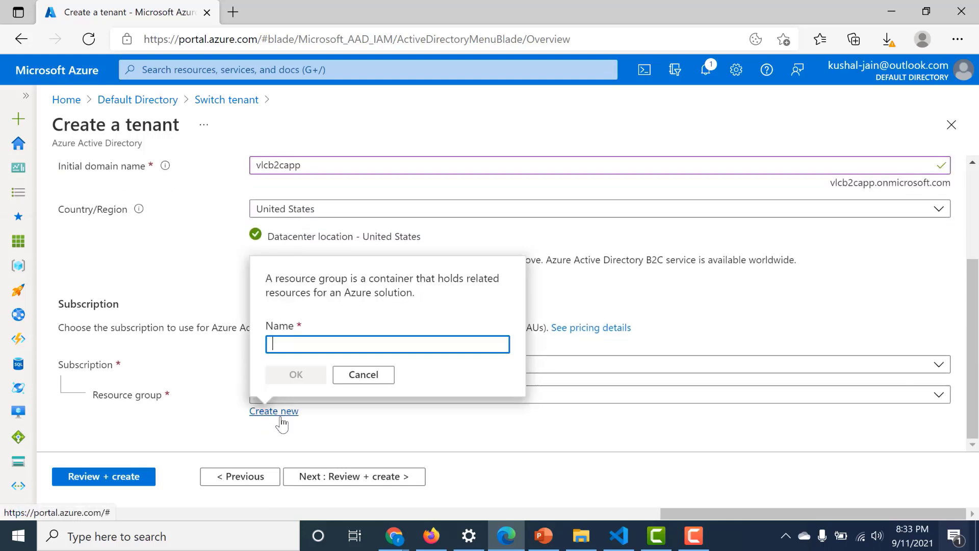
text(vlc)
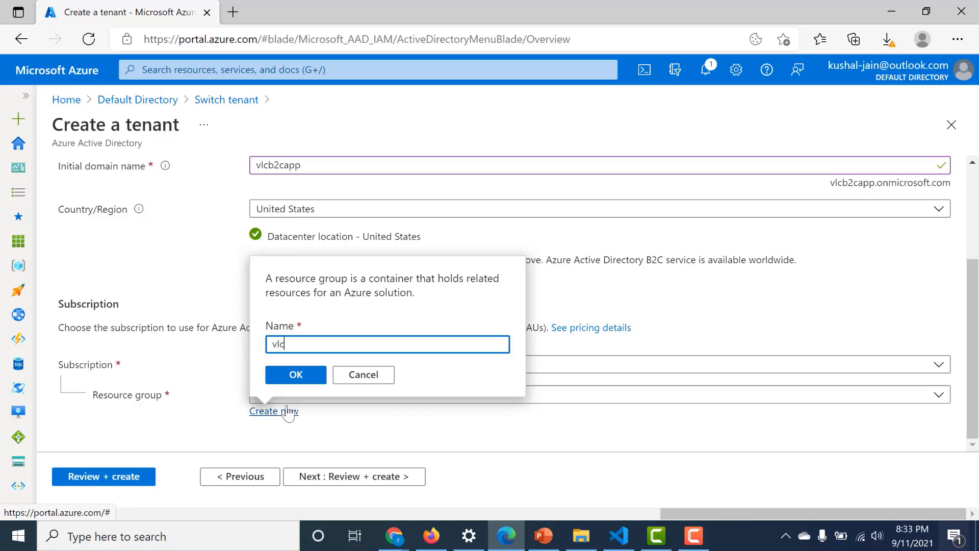
text(b2c)
click(356, 380)
click(355, 395)
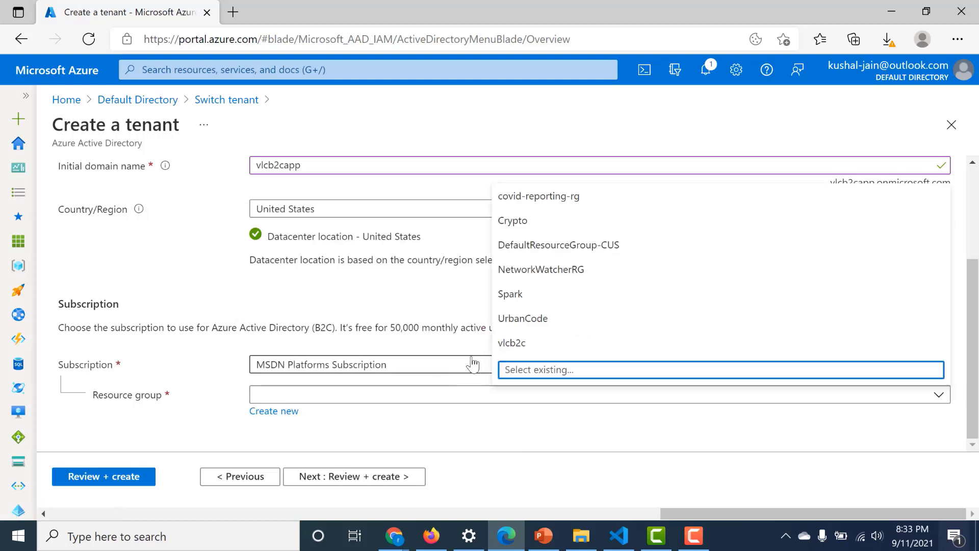
click(493, 344)
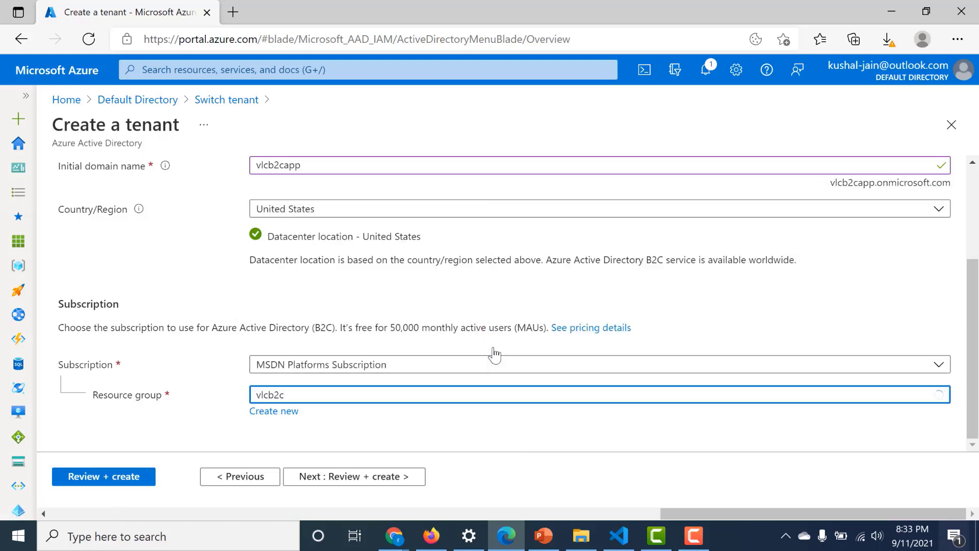
click(334, 476)
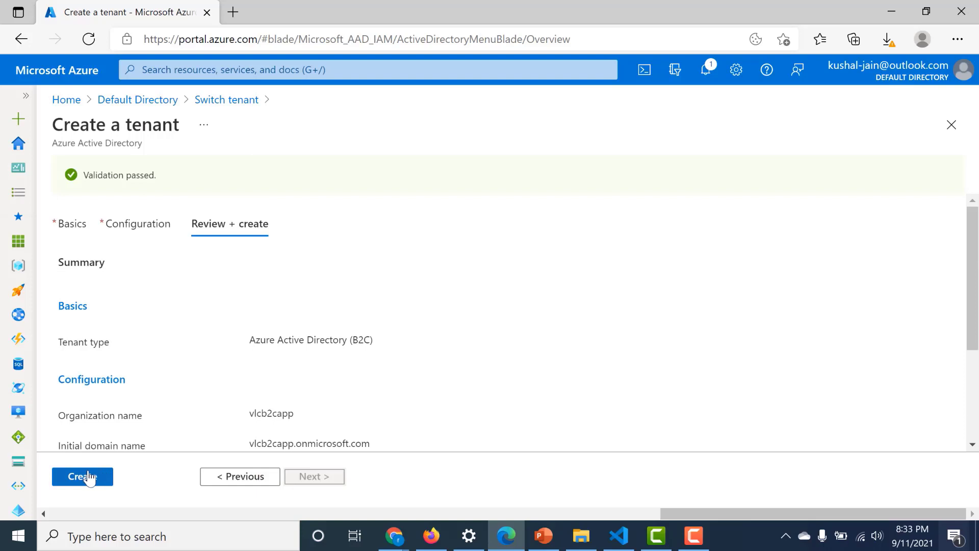
click(90, 476)
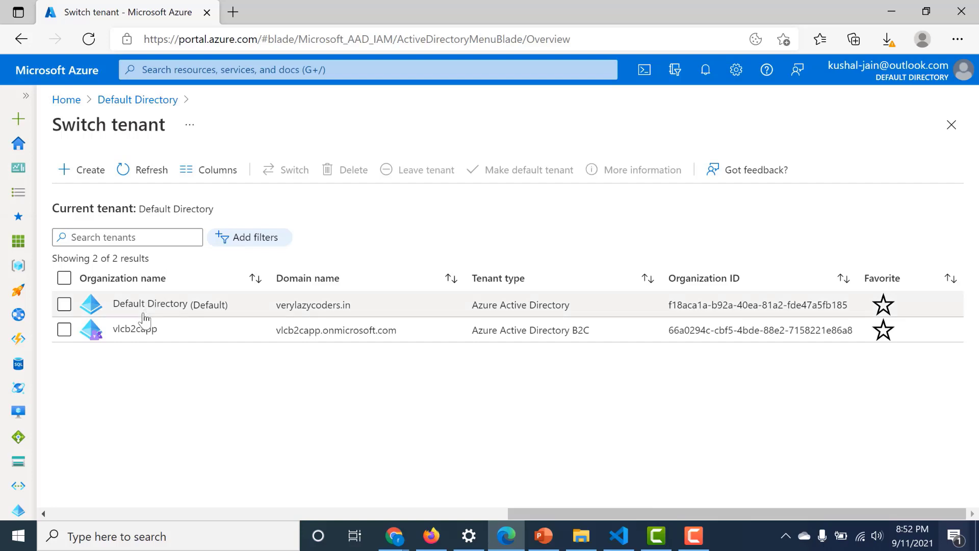
- Tick the vlcb2capp tenant in Switch tenant and switch into it
click(64, 330)
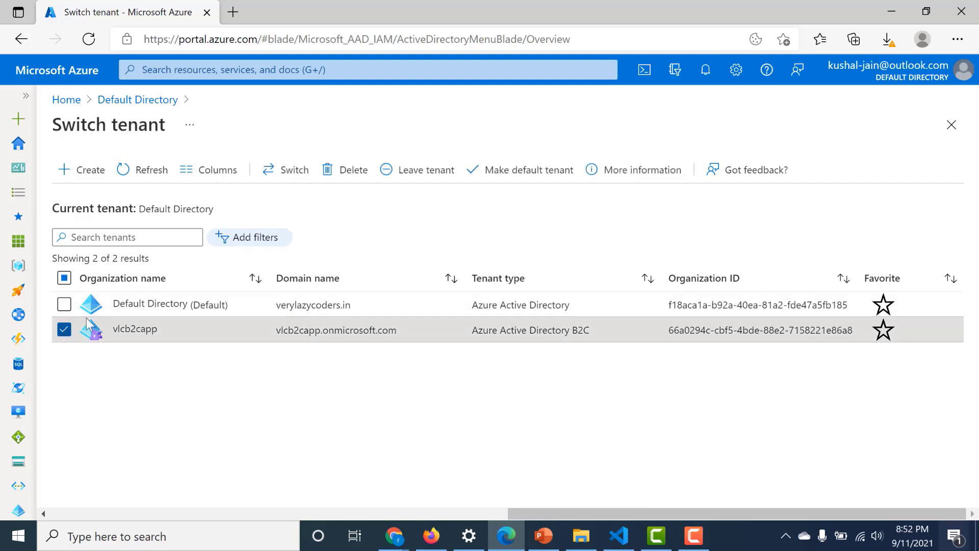
click(274, 185)
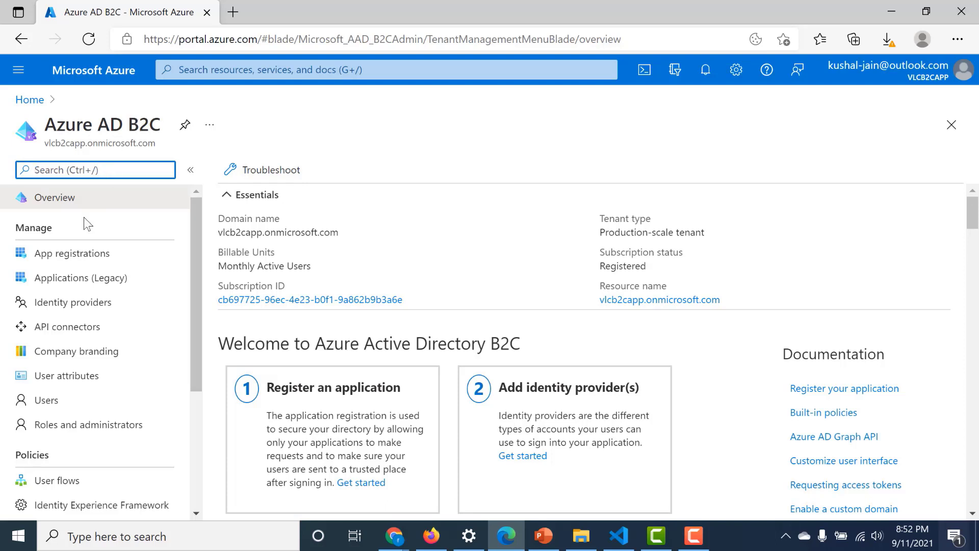
- Register app b2capplication, then go back to the Azure AD B2C app registrations
click(74, 257)
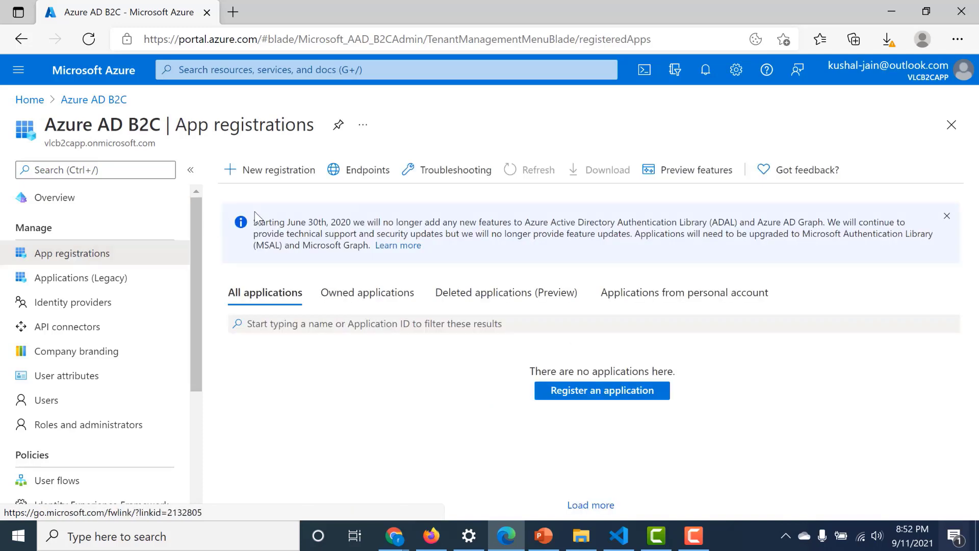
click(286, 173)
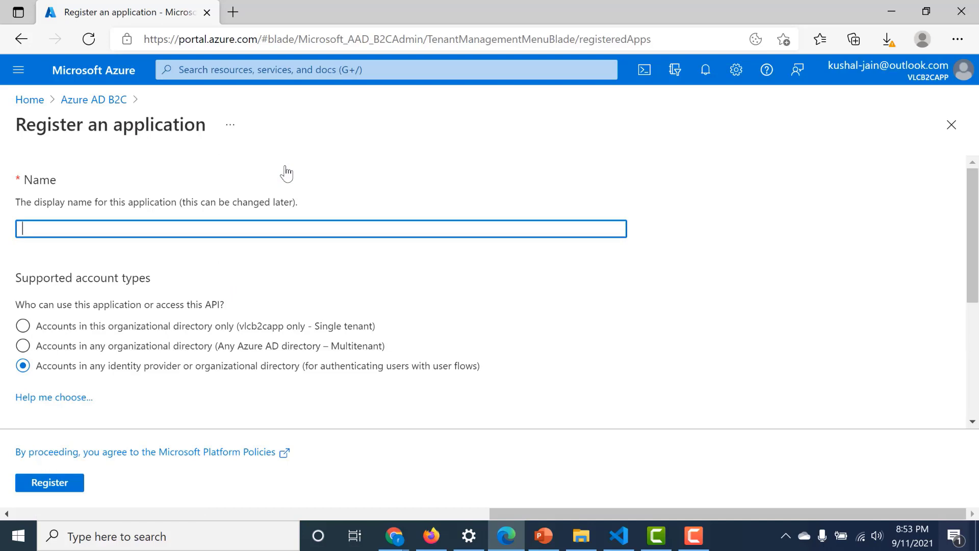
click(254, 226)
text(b)
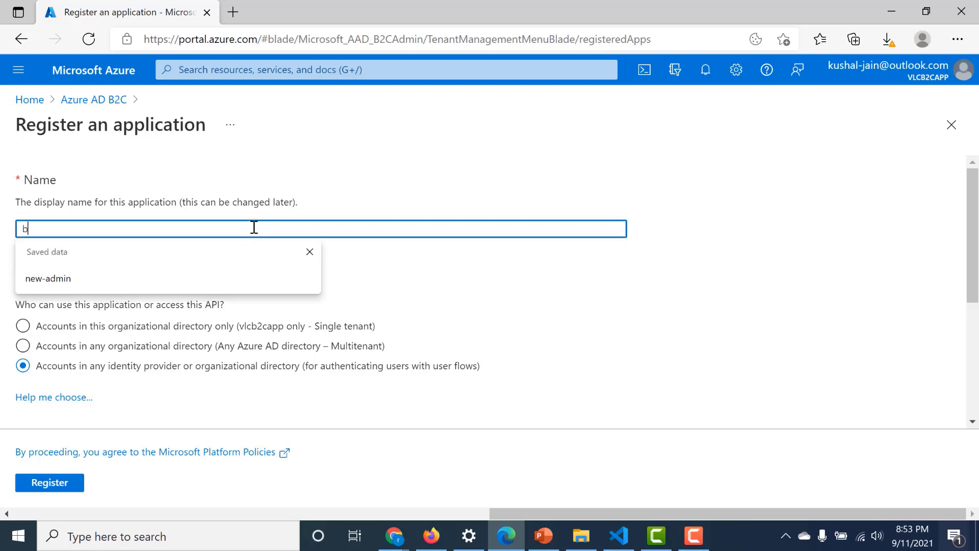
text(2c)
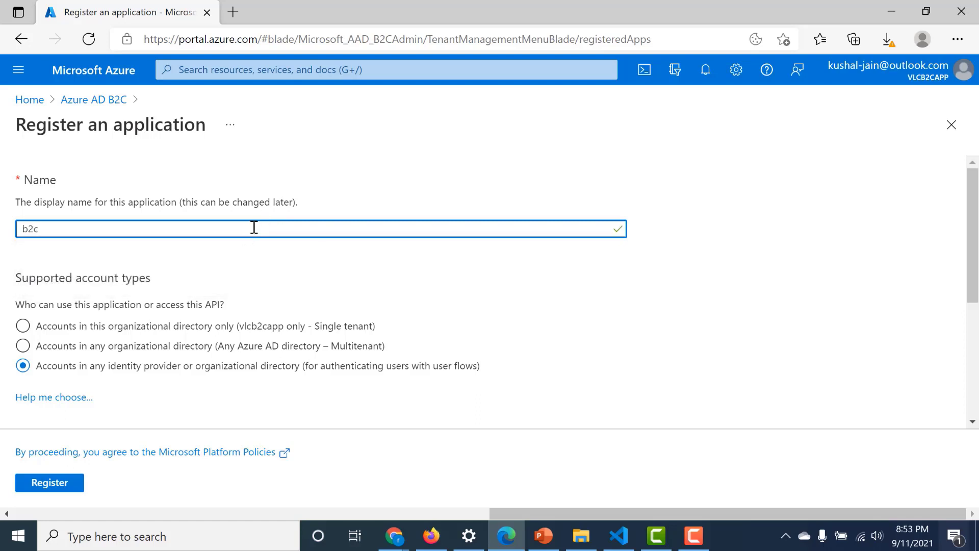
text(application)
click(54, 485)
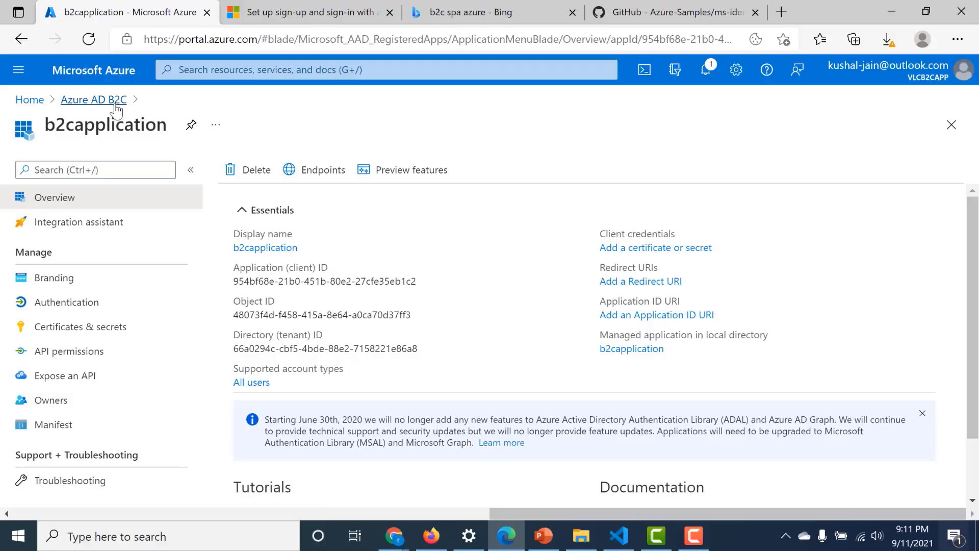
click(94, 101)
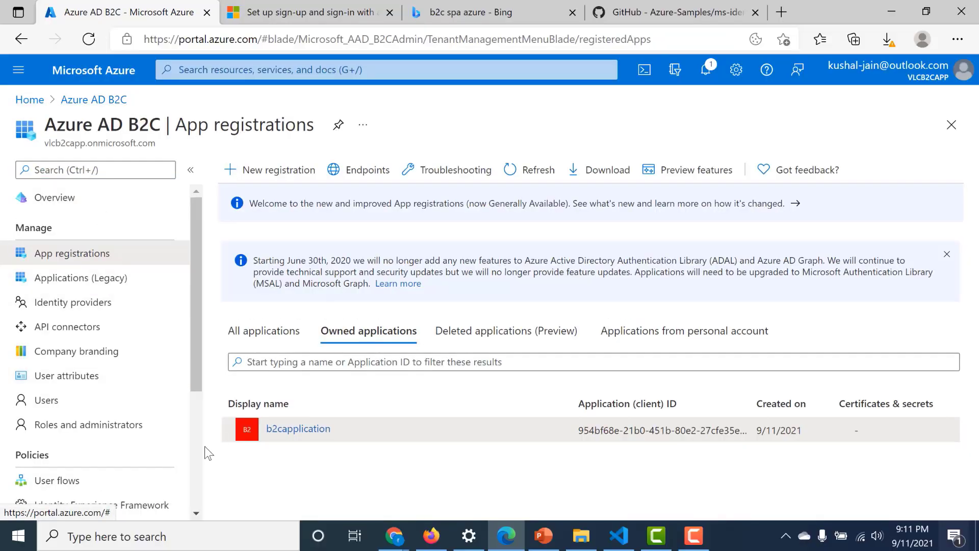
- Start a new user flow of type Sign up and sign in (Recommended)
scroll(195, 447, down, 3)
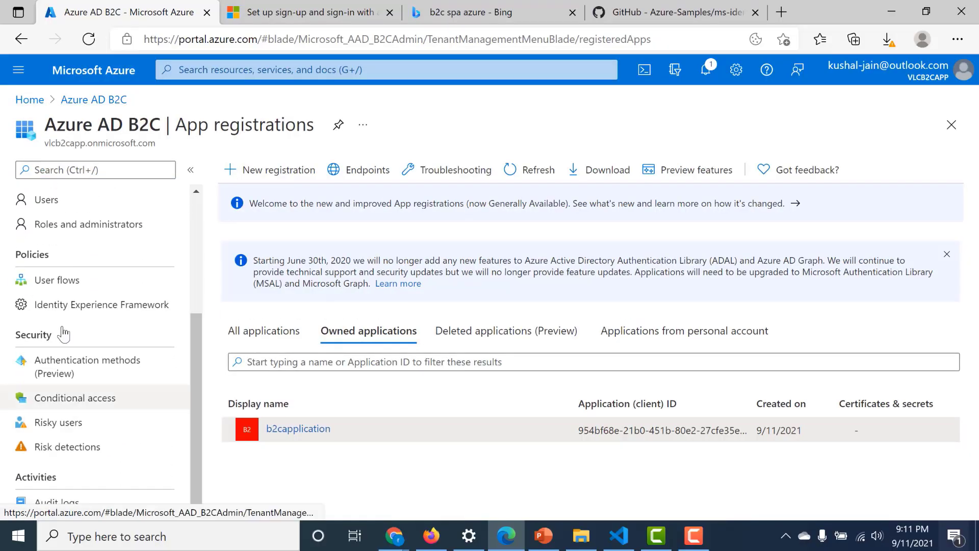
click(47, 286)
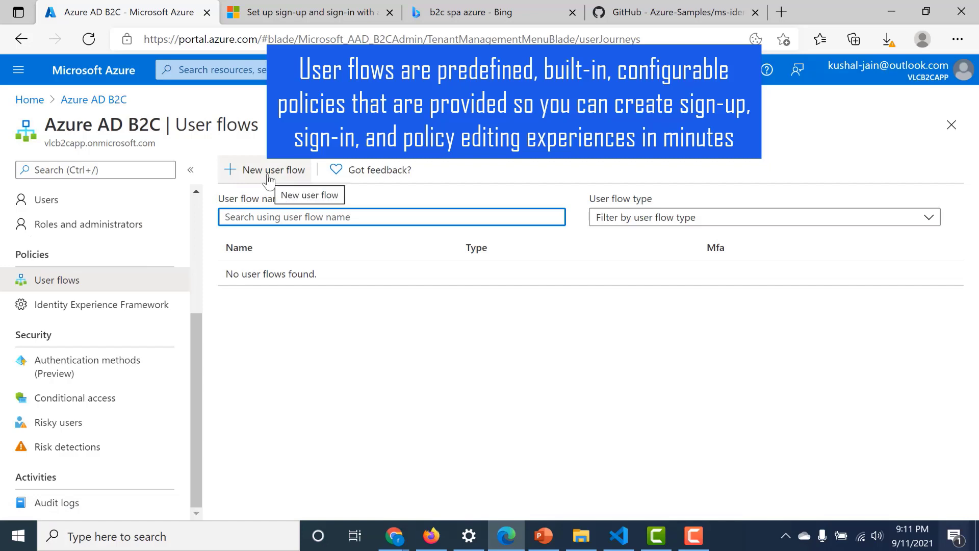
click(269, 179)
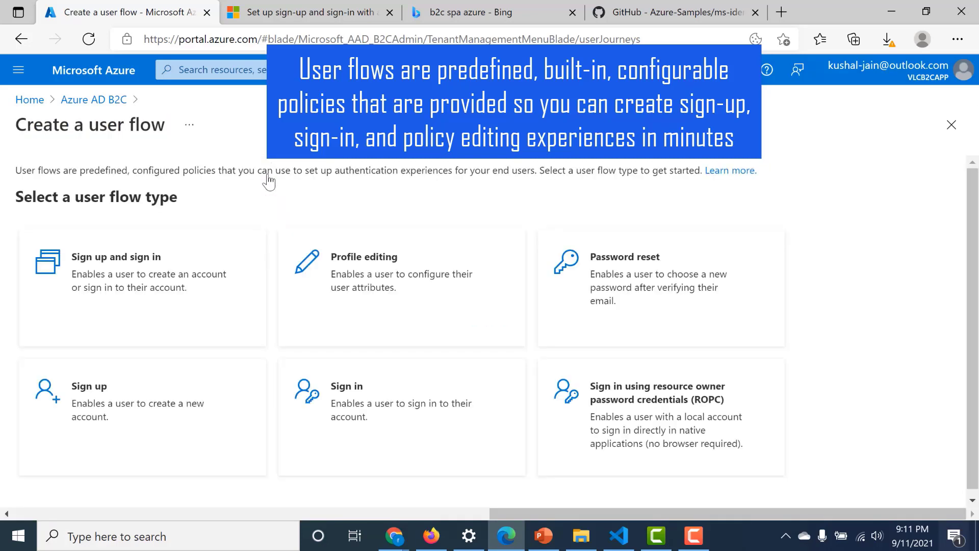
click(193, 272)
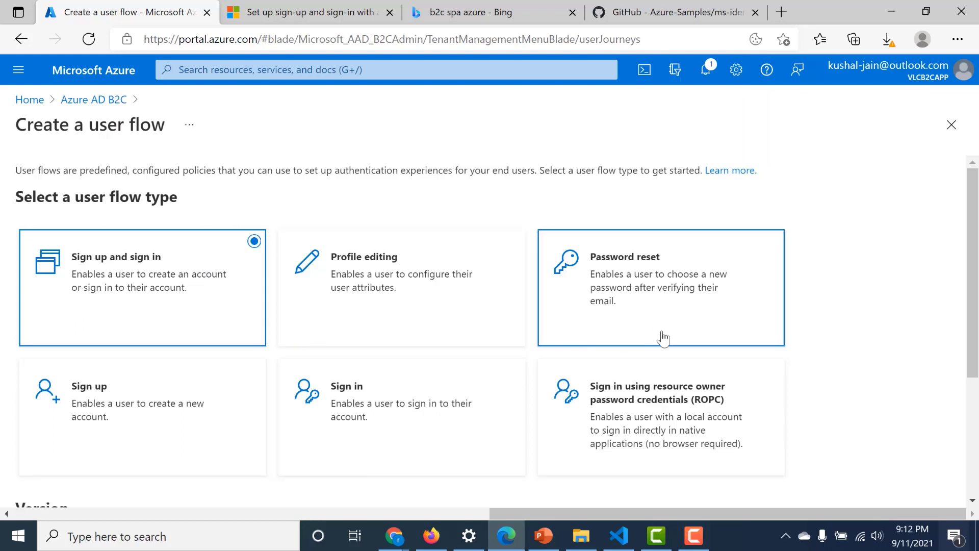
click(974, 400)
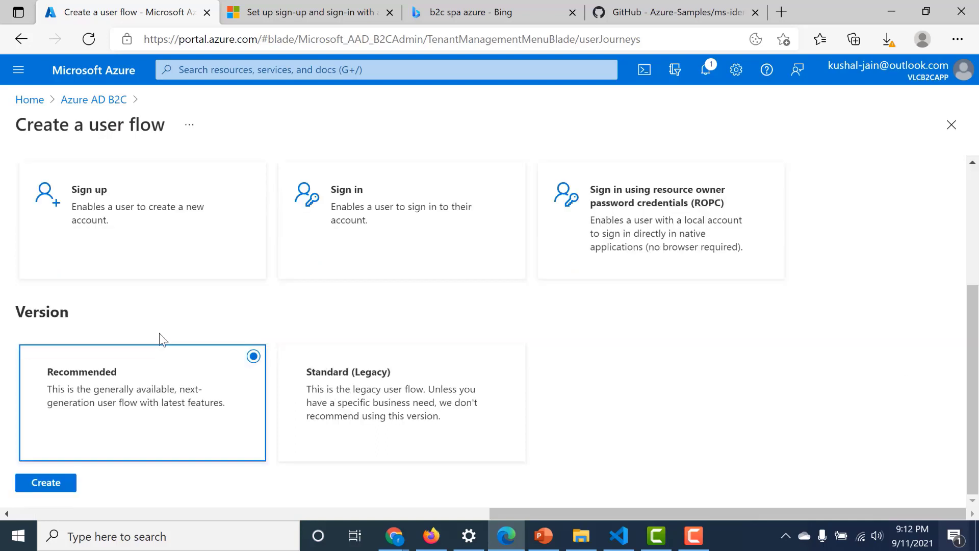
click(39, 486)
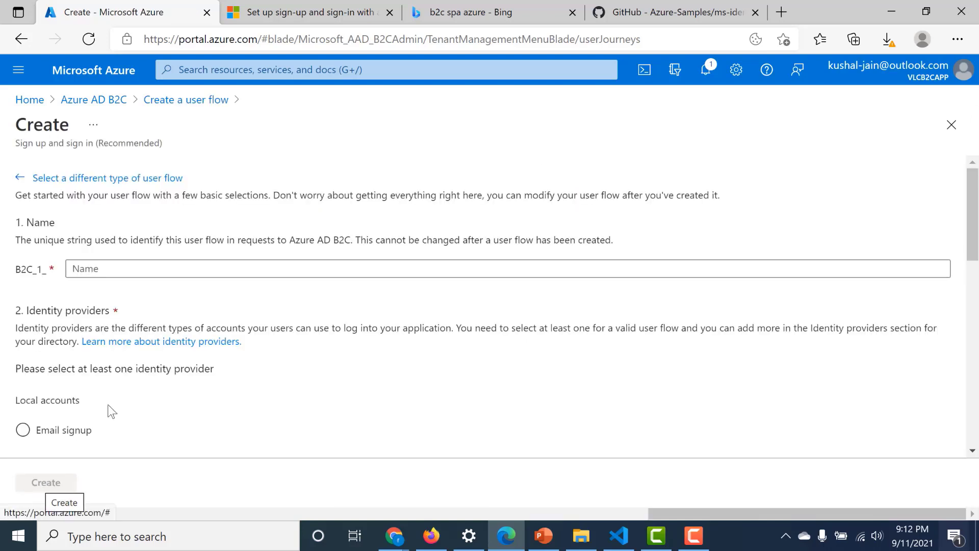
- Name the flow default_flow, select Email signup, and create it
click(168, 268)
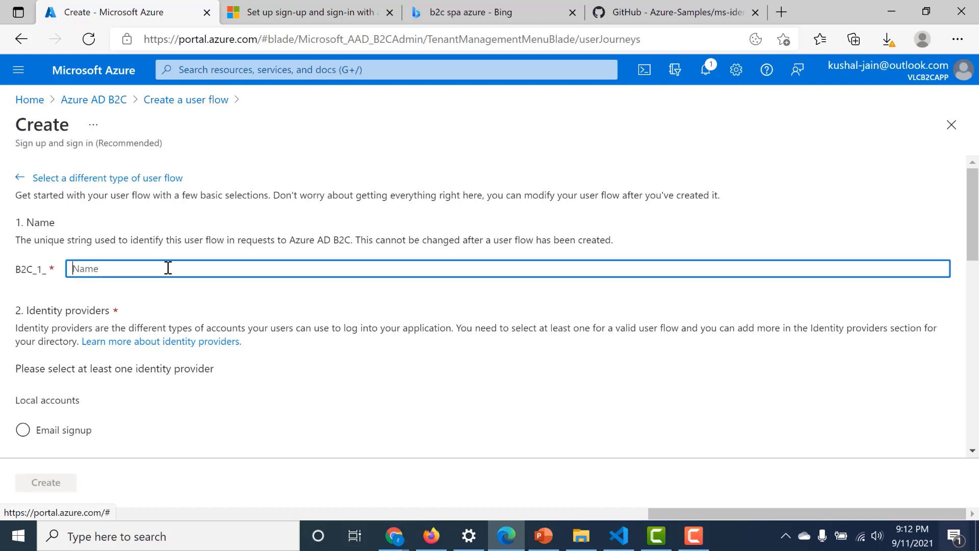
text(default_flow)
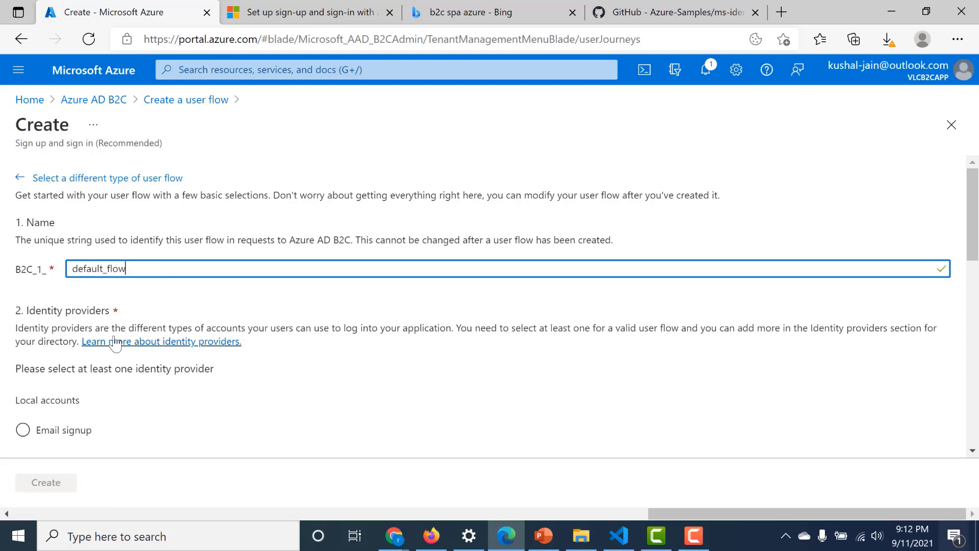
scroll(53, 295, down, 1)
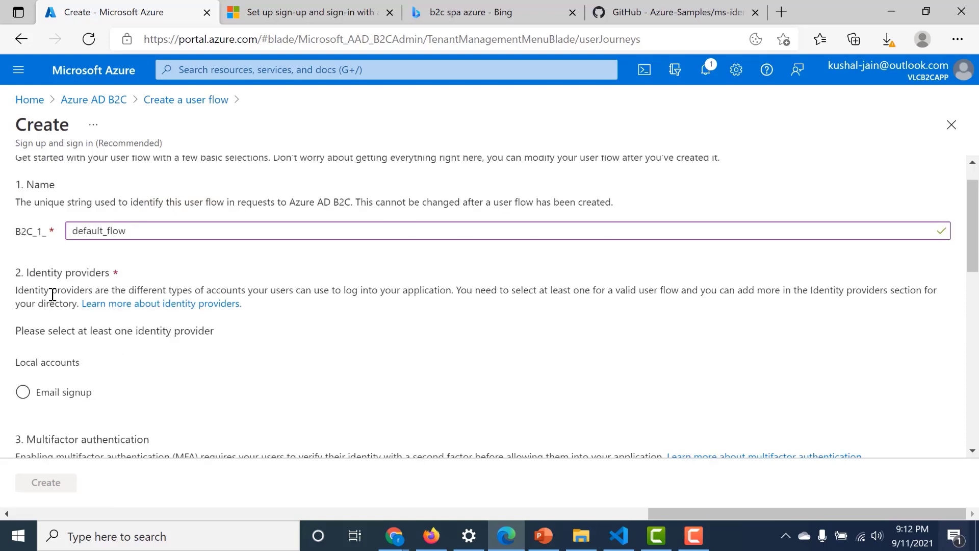
click(23, 394)
click(23, 393)
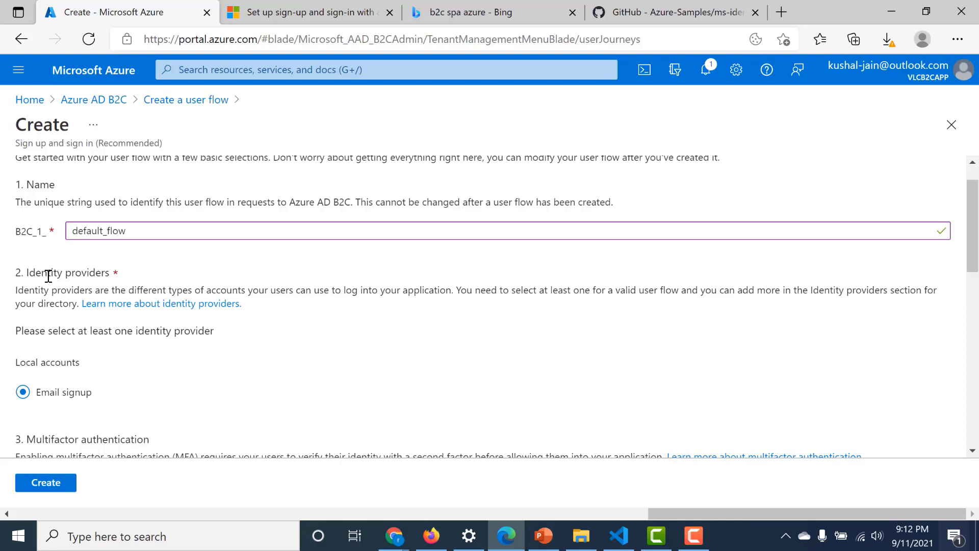
scroll(126, 265, down, 4)
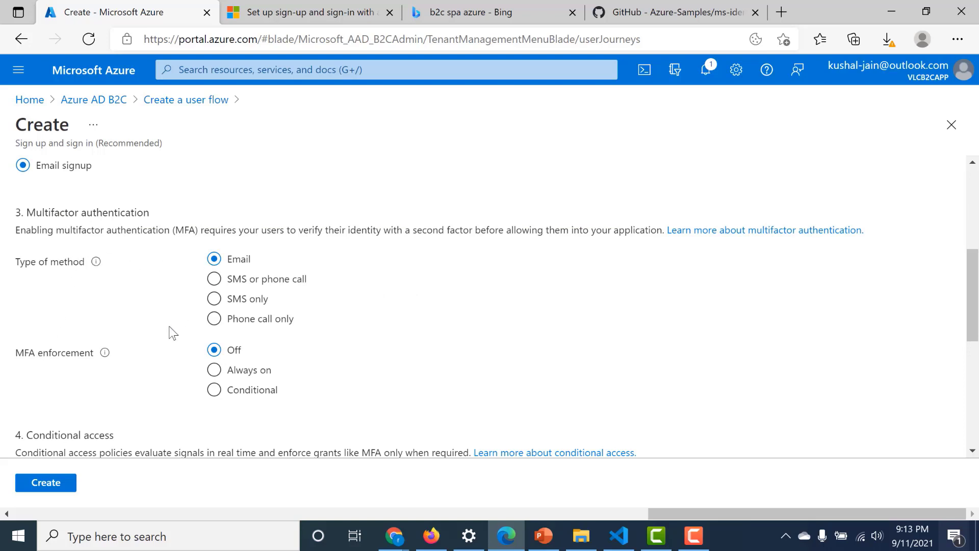
click(68, 481)
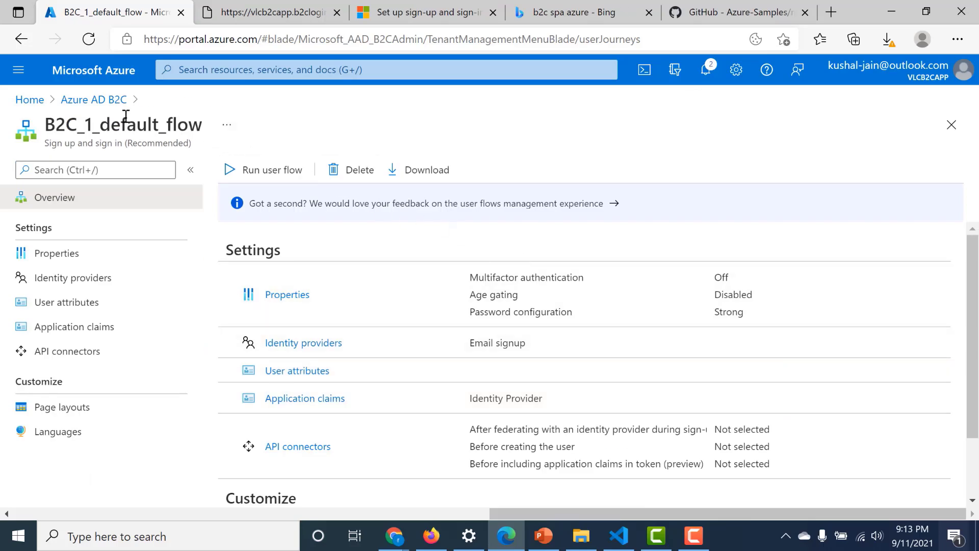
- Create a B2C user with Email sign-in, a saved e-mail address, and auto-generated password
click(100, 101)
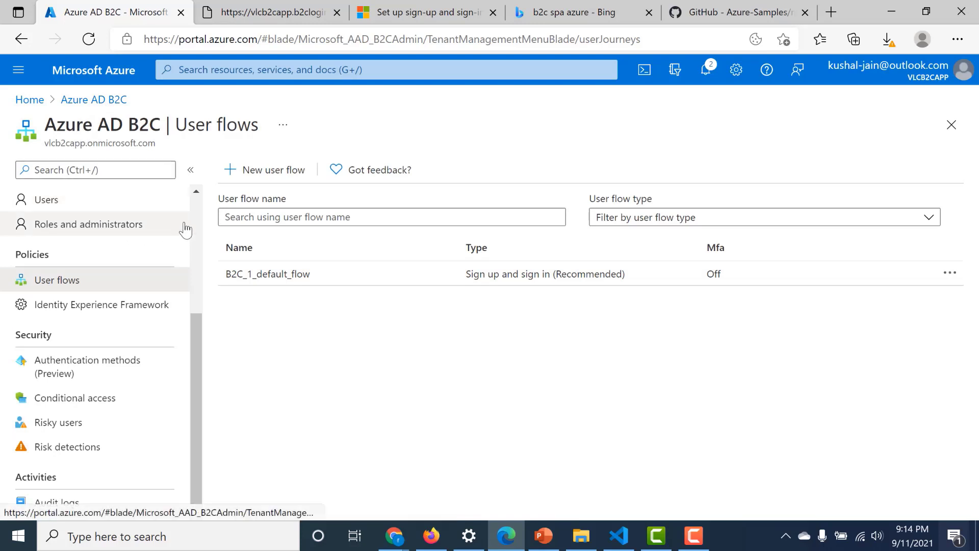
scroll(198, 225, up, 4)
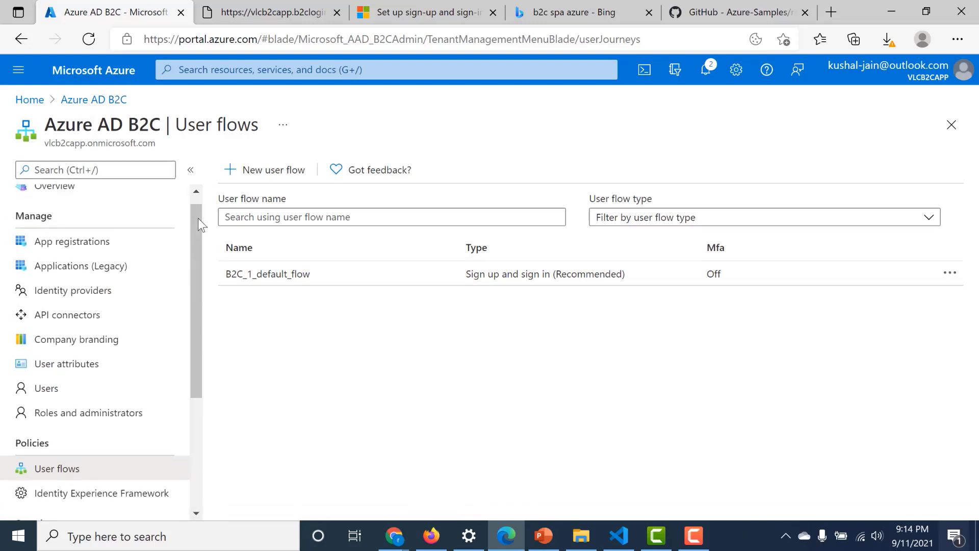
click(62, 400)
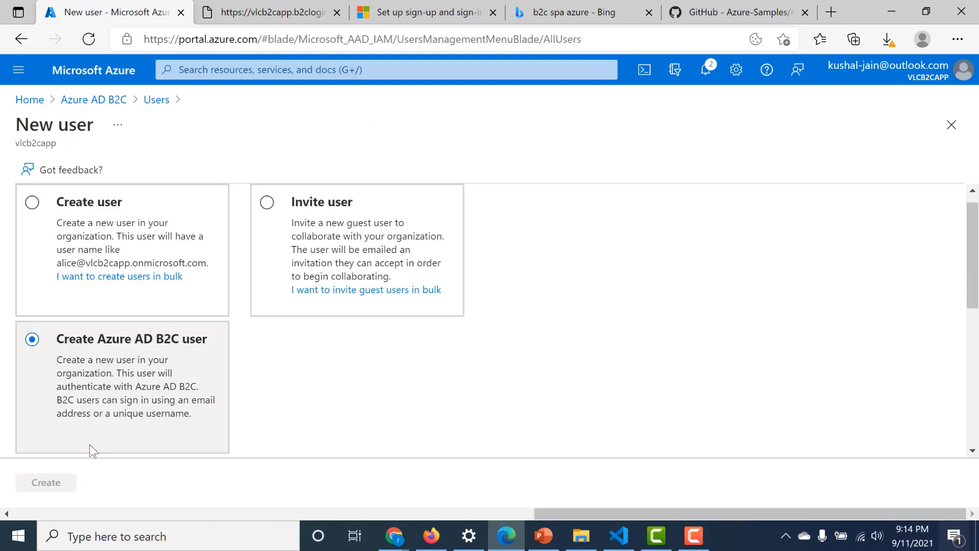
scroll(258, 367, down, 5)
scroll(260, 366, down, 3)
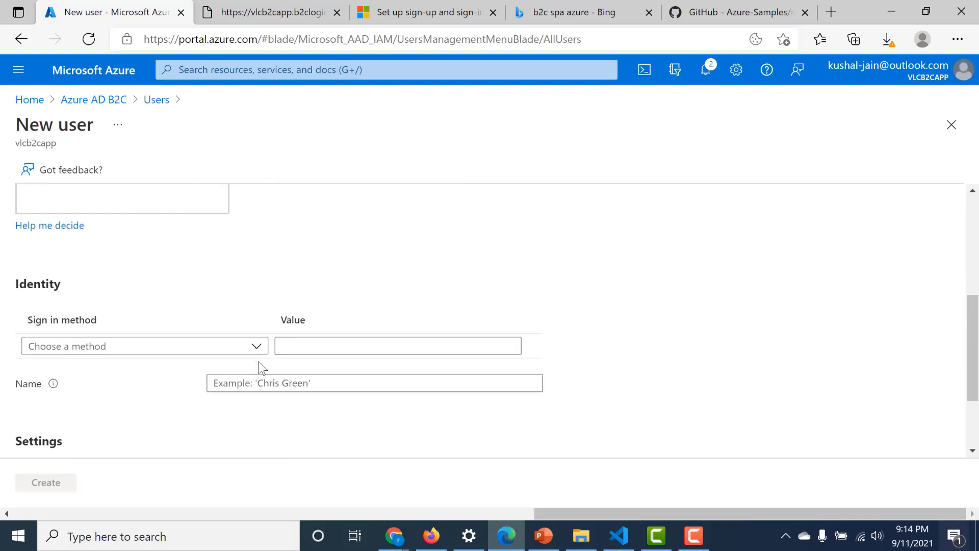
click(256, 234)
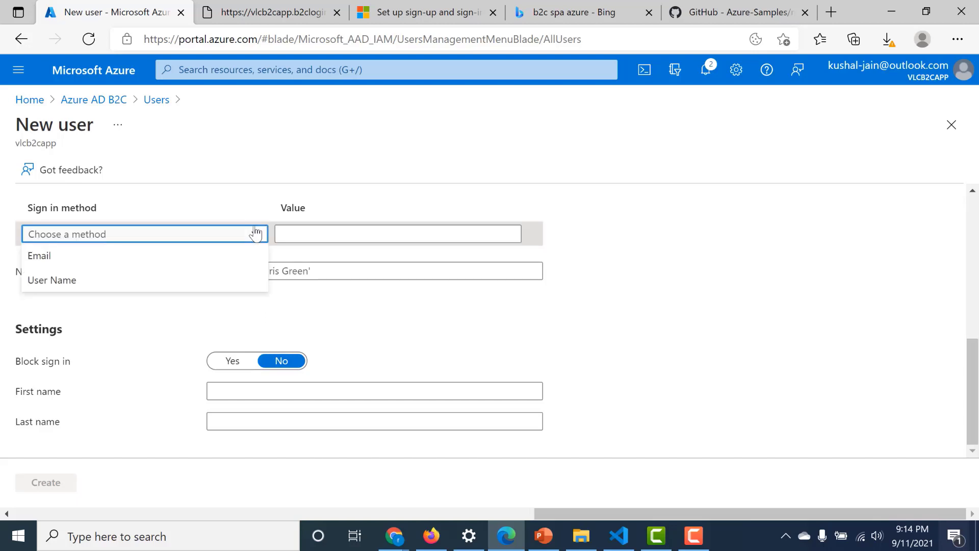
click(214, 266)
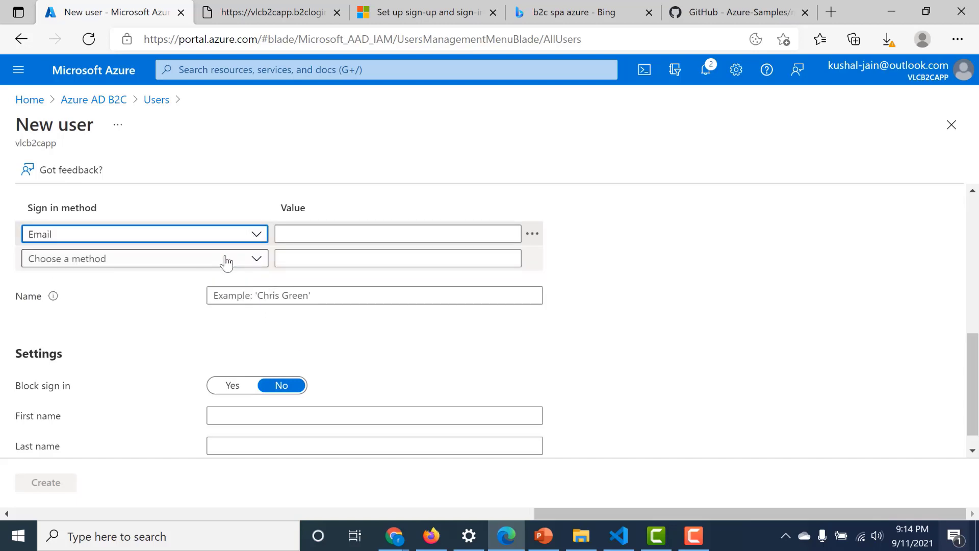
click(306, 232)
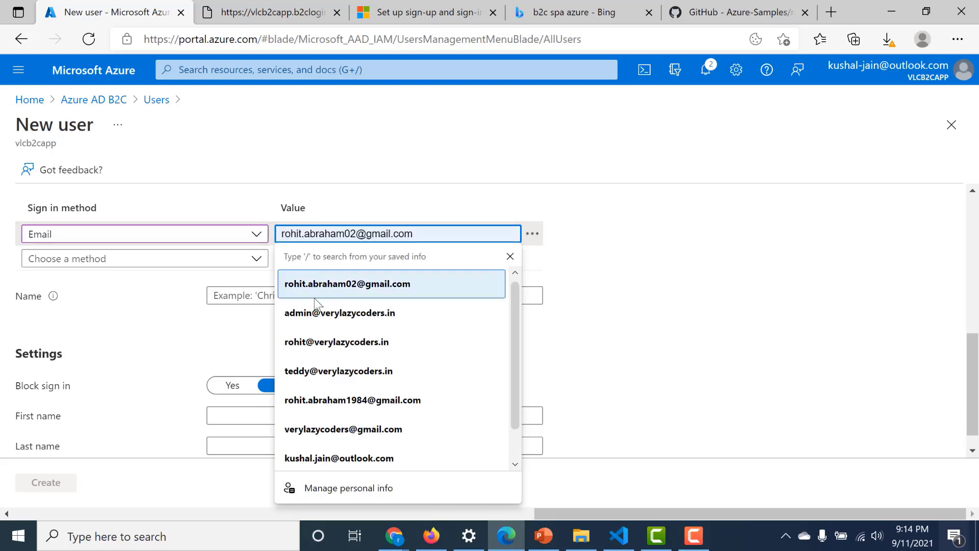
click(371, 289)
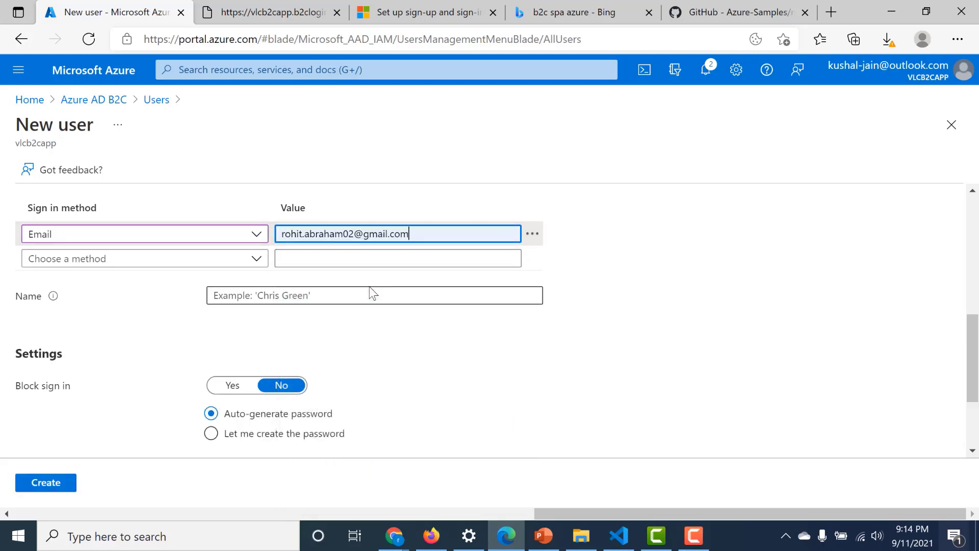
scroll(214, 394, down, 3)
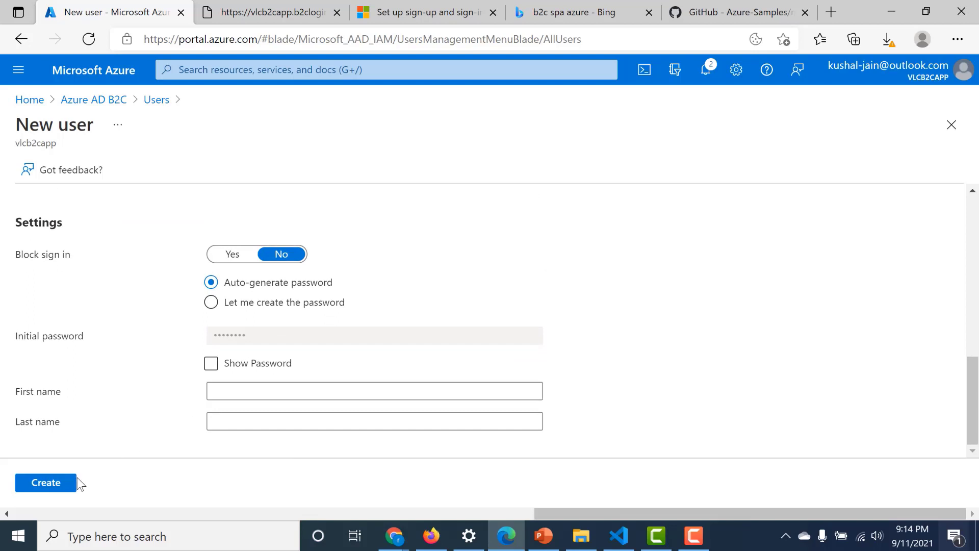
click(54, 484)
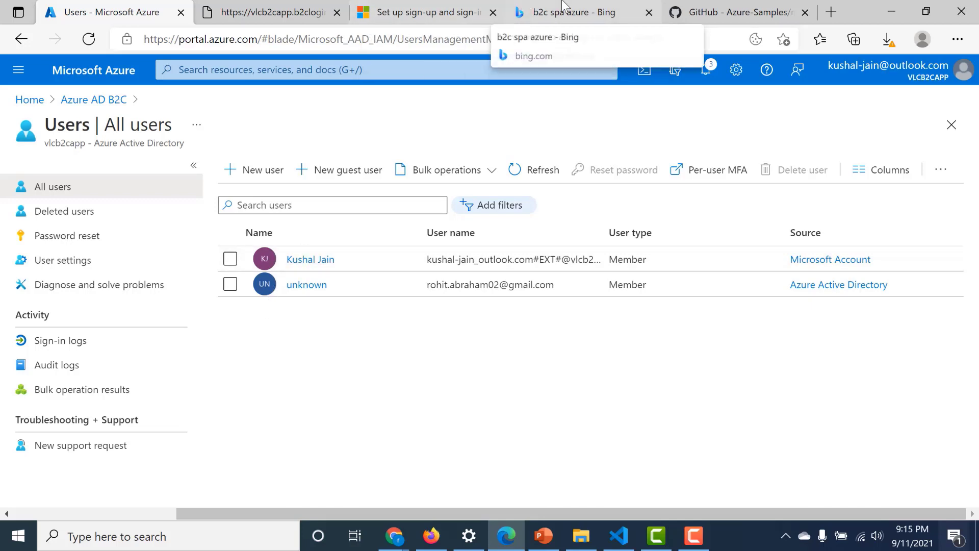
- Read the ms-identity-b2c-javascript-spa README's git clone and npm install steps, then return to top
click(693, 15)
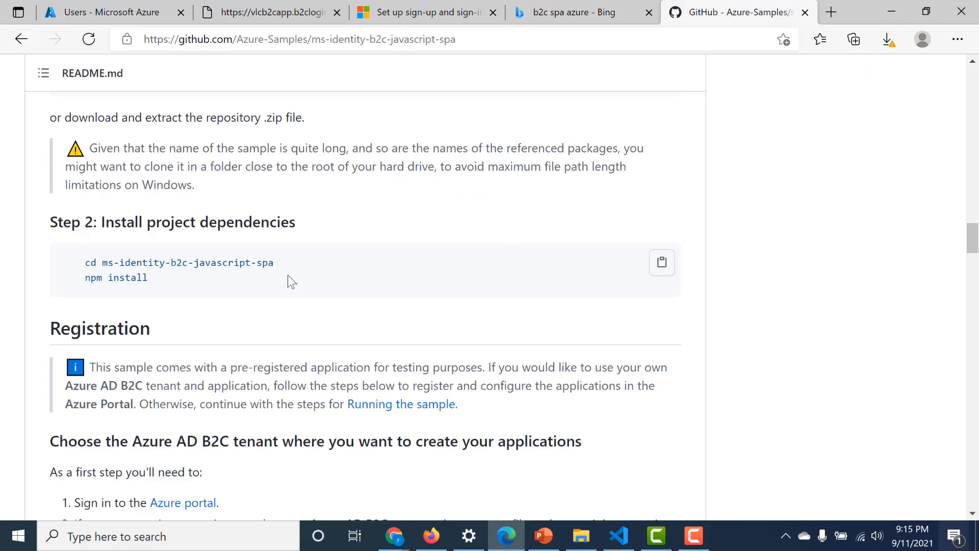
scroll(289, 258, up, 8)
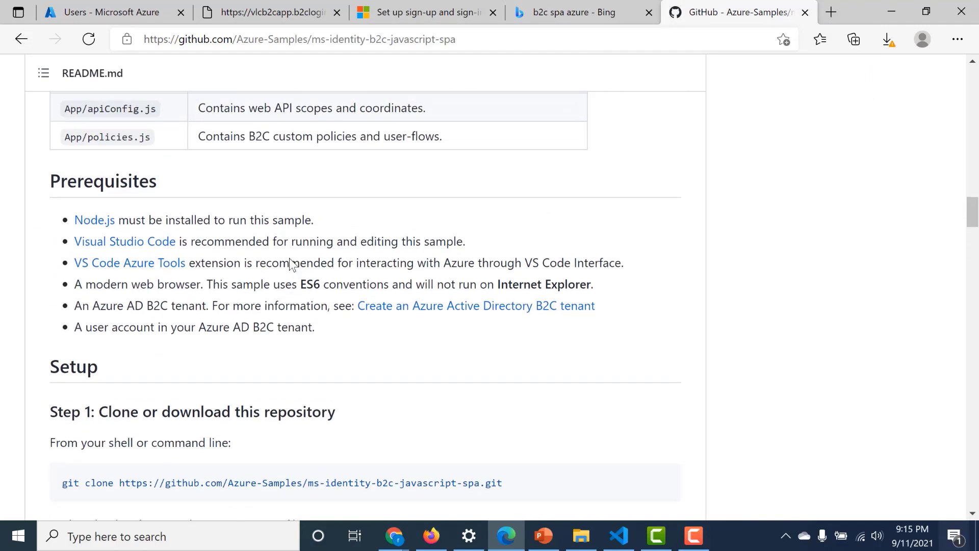
scroll(289, 258, down, 6)
scroll(289, 258, down, 2)
scroll(290, 264, up, 7)
mouse_move(66, 480)
mouse_down()
mouse_move(490, 479)
mouse_move(502, 505)
mouse_up()
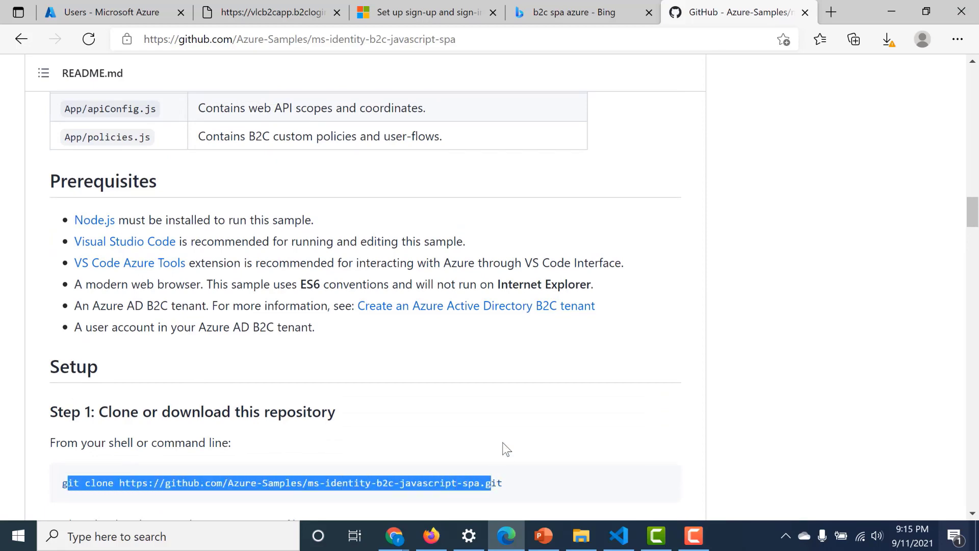
click(506, 433)
scroll(506, 434, down, 8)
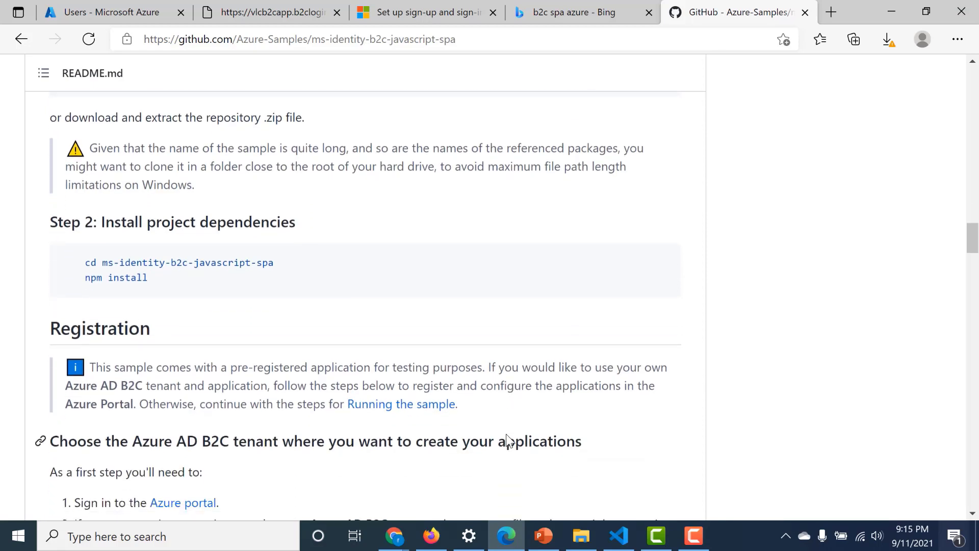
scroll(506, 434, up, 20)
scroll(506, 433, up, 6)
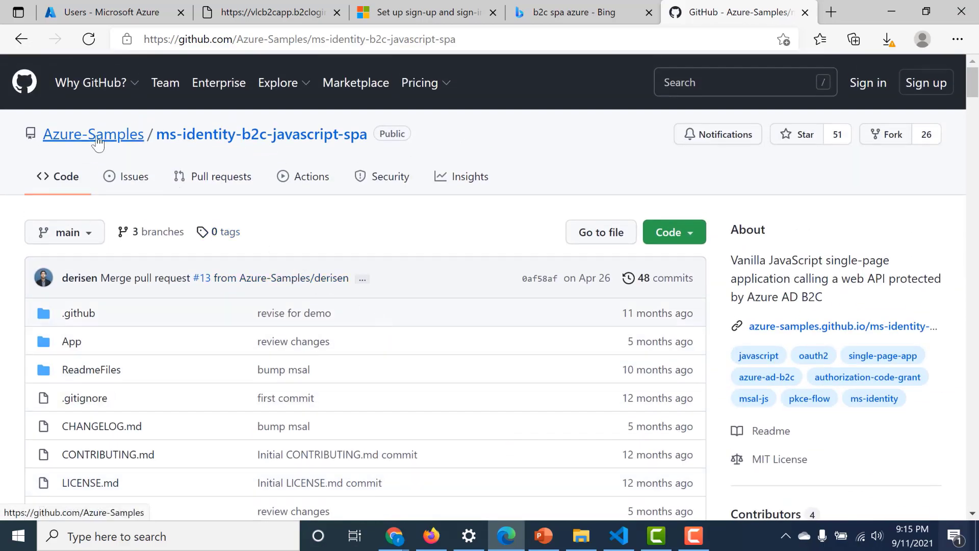
- In VS Code, open App/authConfig.js and delete the old clientId value
mouse_move(98, 144)
key(alt+Tab)
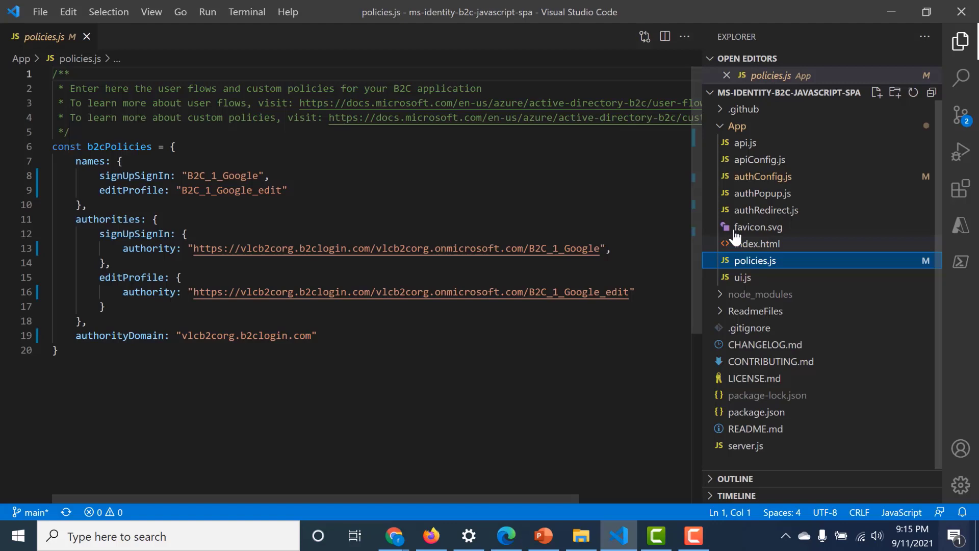
click(743, 143)
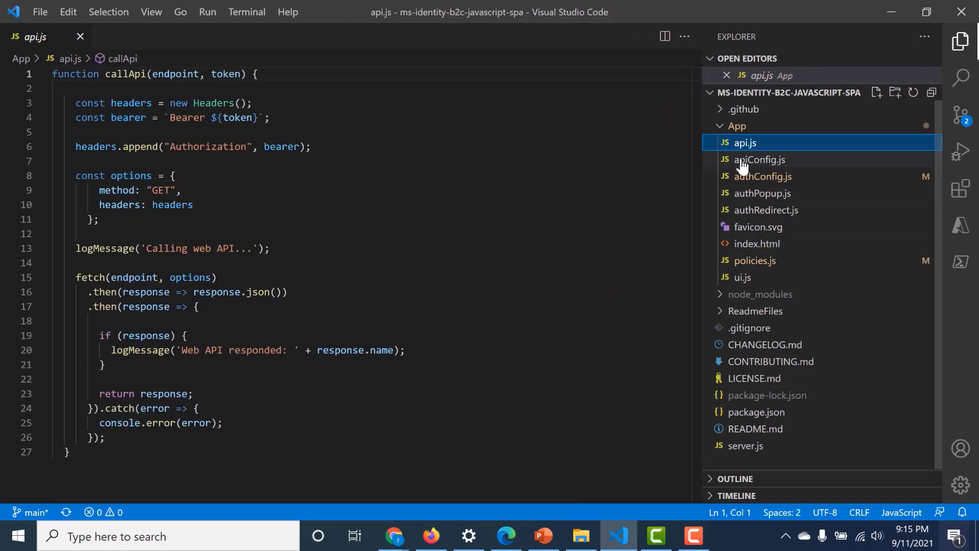
click(741, 182)
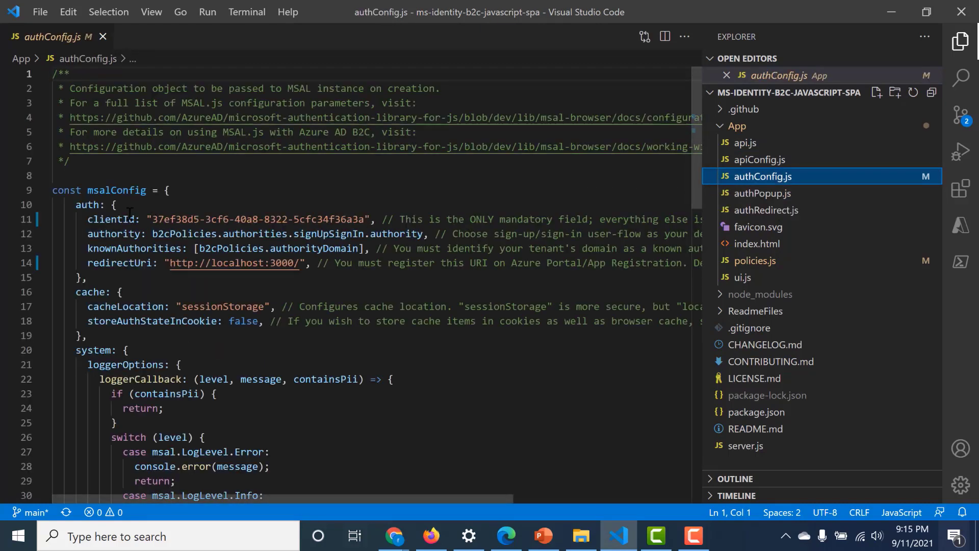
mouse_move(151, 219)
mouse_down()
mouse_move(352, 209)
mouse_move(356, 219)
mouse_move(174, 235)
mouse_move(157, 223)
mouse_up()
key(BackSpace)
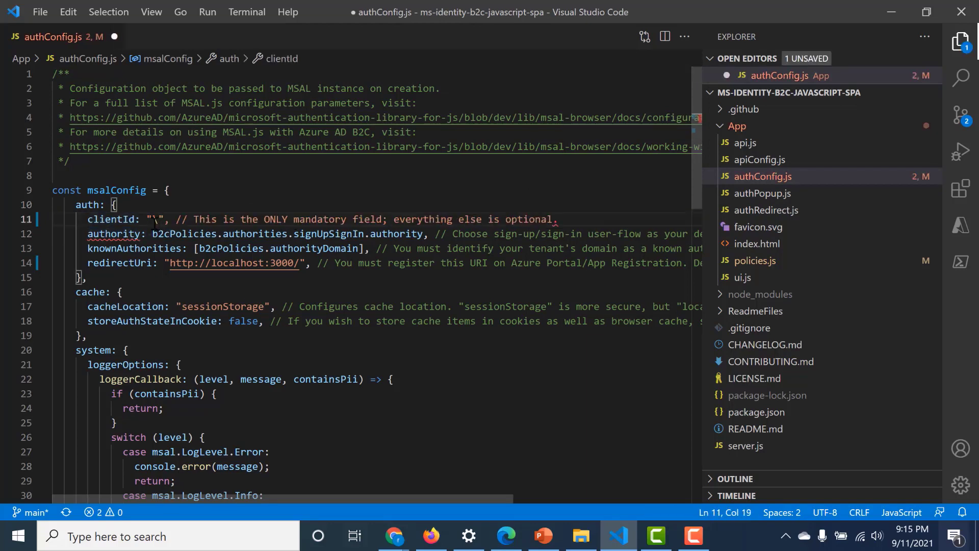
key(alt+Tab)
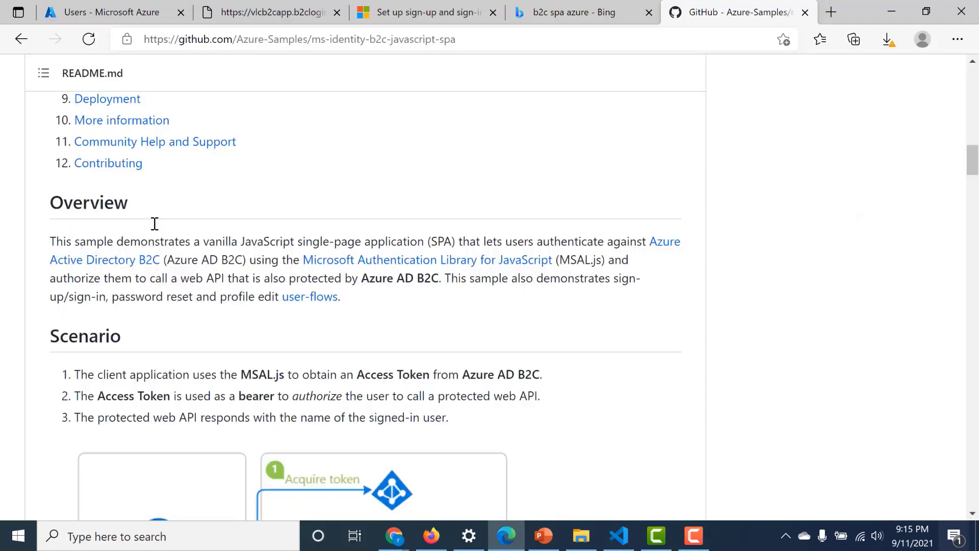
- Open b2capplication under Azure AD B2C App registrations and copy its Application (client) ID
click(117, 12)
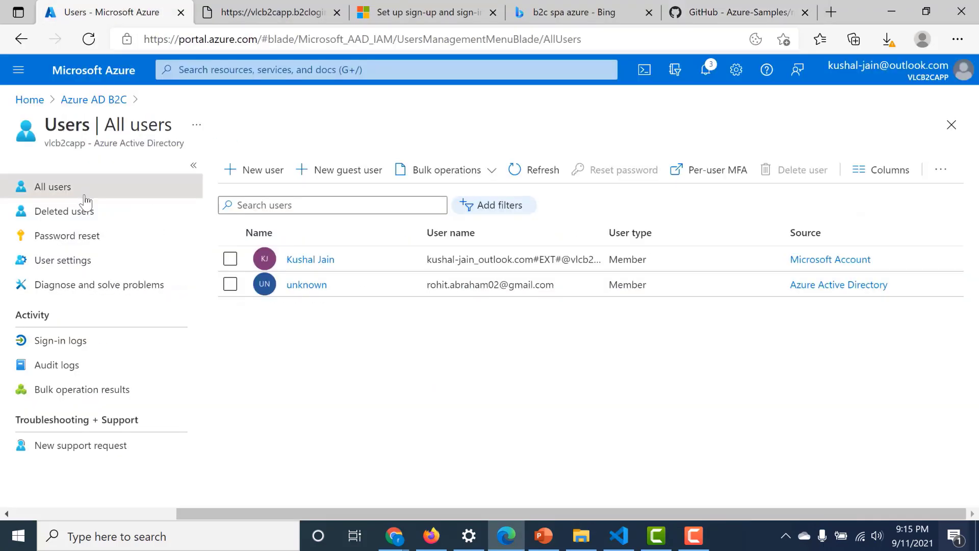
click(119, 100)
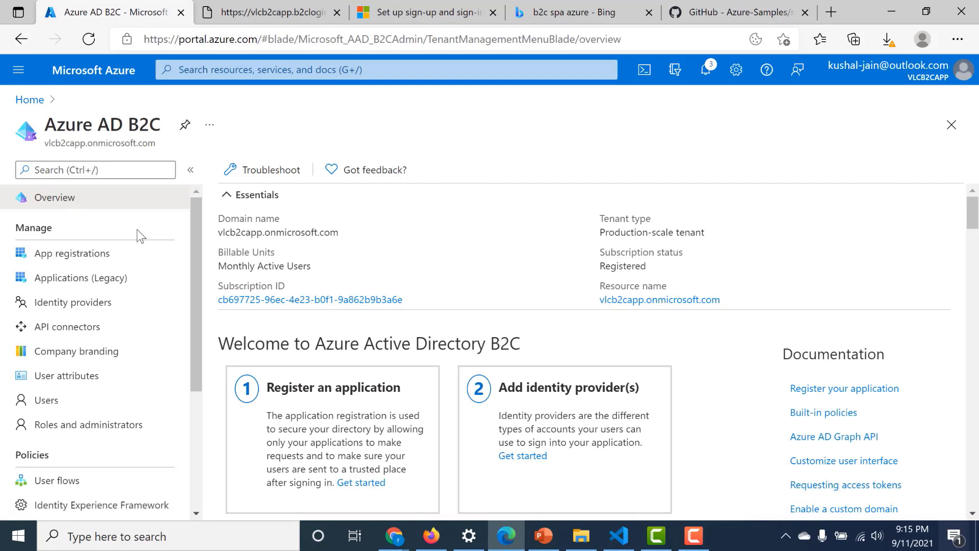
click(102, 258)
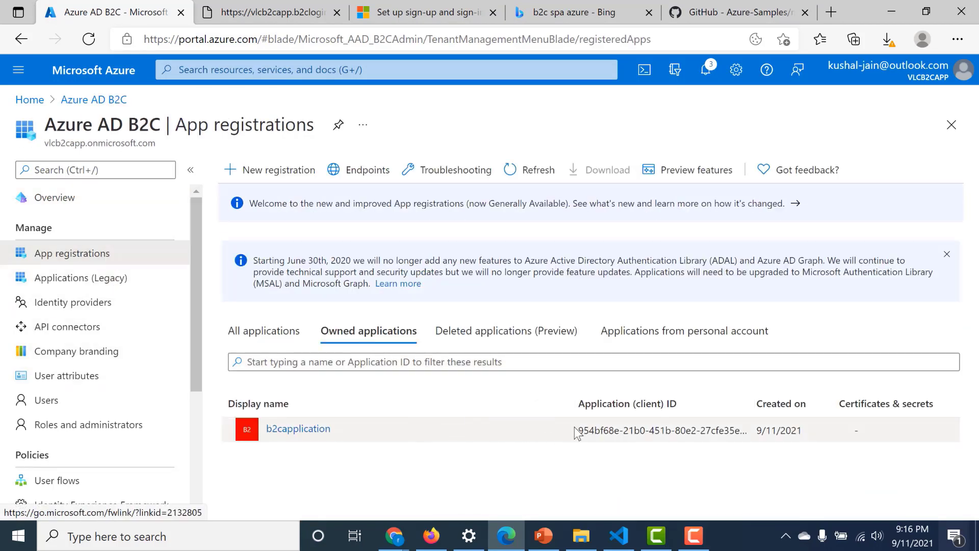
click(329, 431)
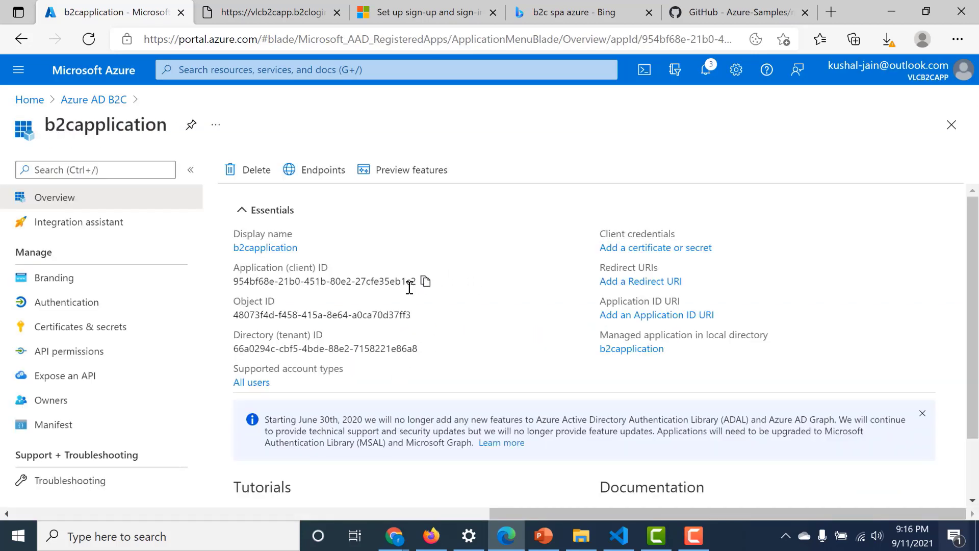
click(425, 281)
click(617, 535)
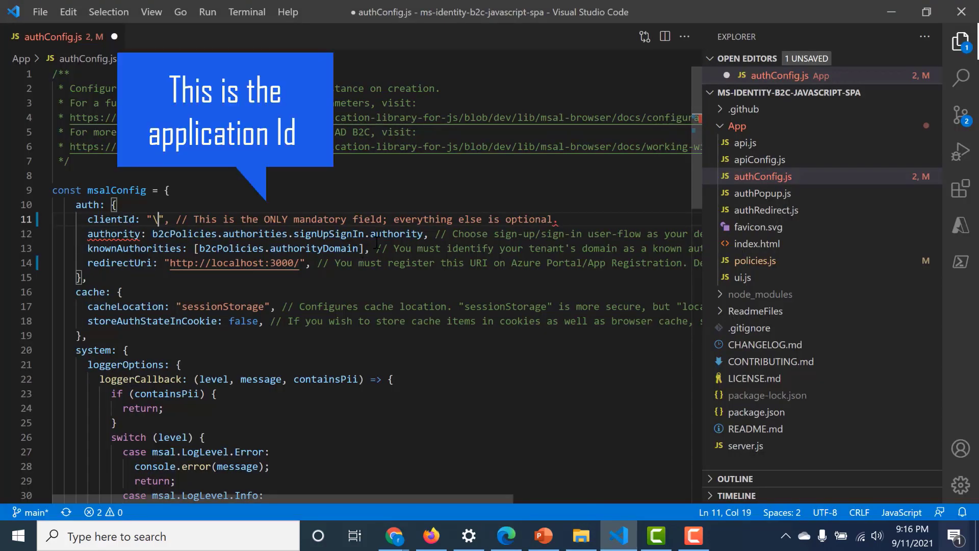
- Paste b2capplication's client ID into clientId in authConfig.js, save, and open policies.js
key(ctrl+v)
key(ctrl+s)
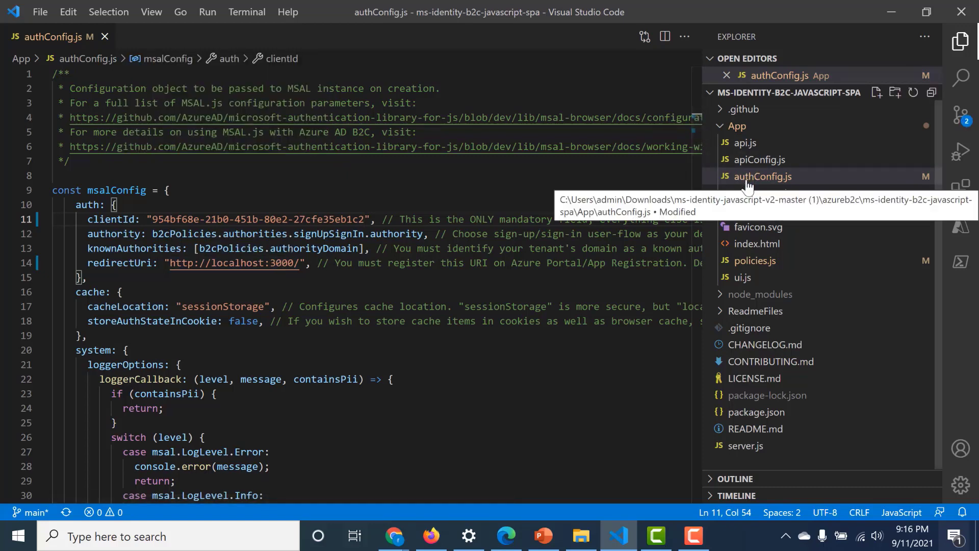
click(748, 268)
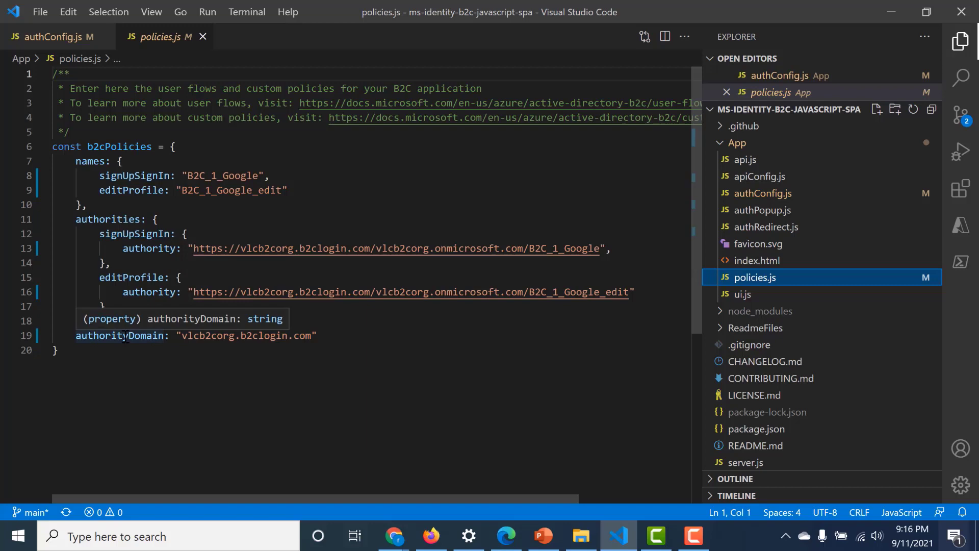
- Copy the vlcb2capp.b2clogin.com tenant base address from b2capplication's token endpoint URL
key(alt+Tab)
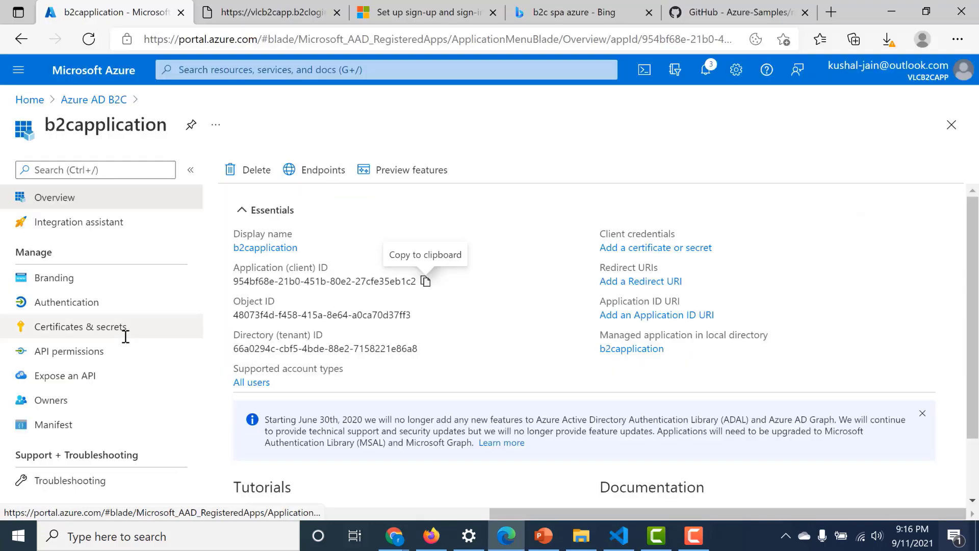
click(323, 176)
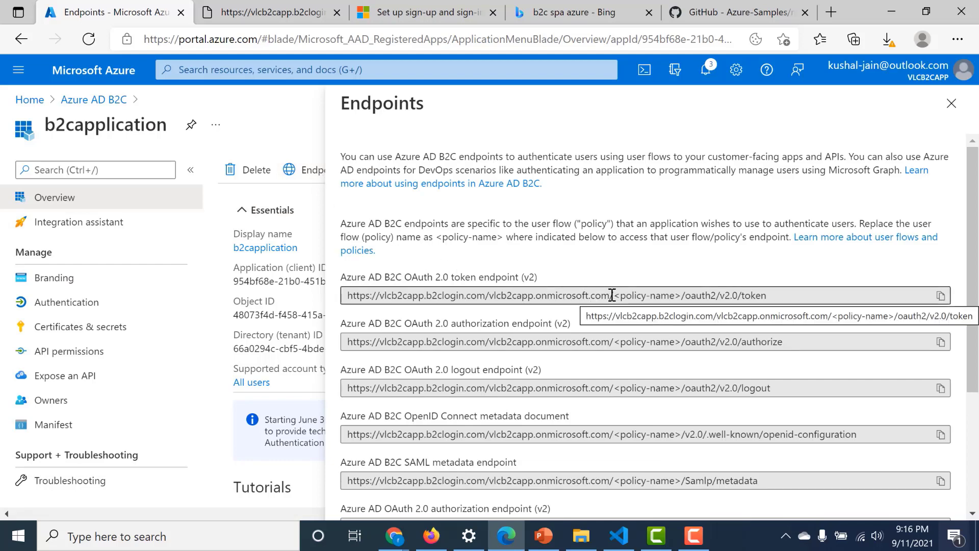
drag(611, 295, 332, 294)
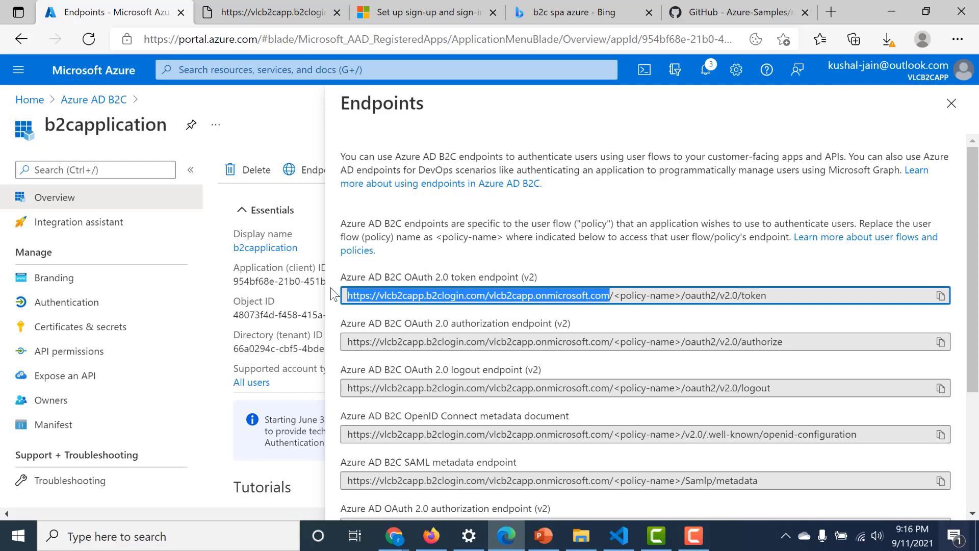
key(alt+Tab)
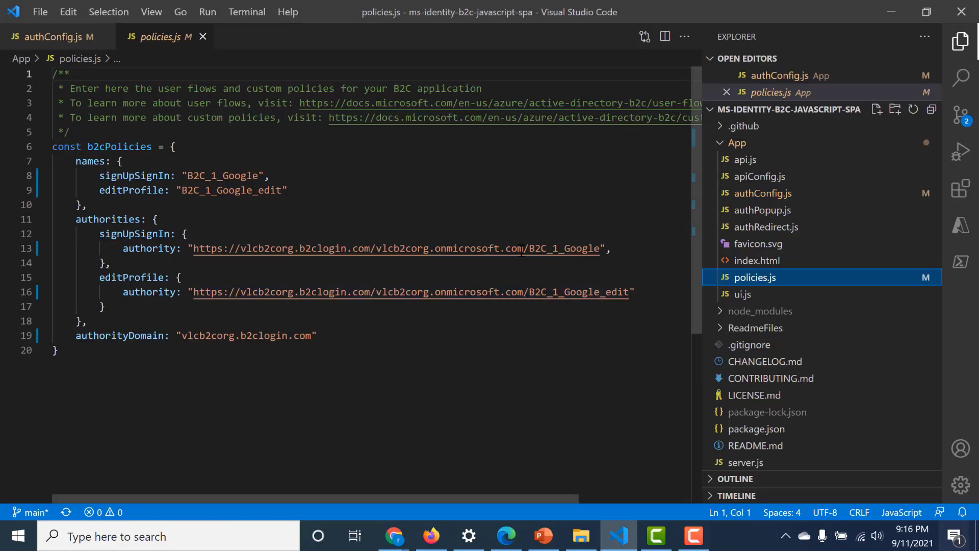
- Replace both authority URLs with the vlcb2capp tenant address and remove the B2C_1_Google policy names
drag(522, 249, 198, 250)
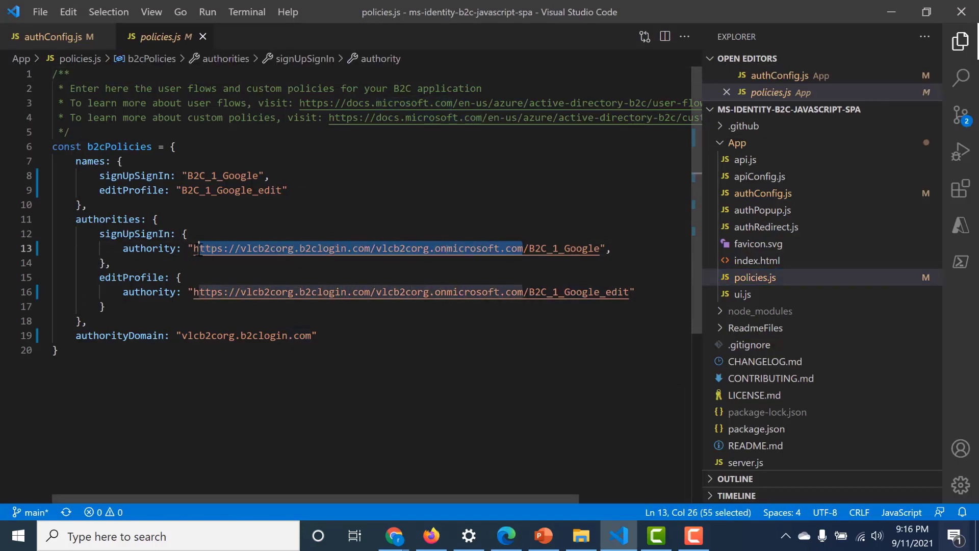
key(ctrl+v)
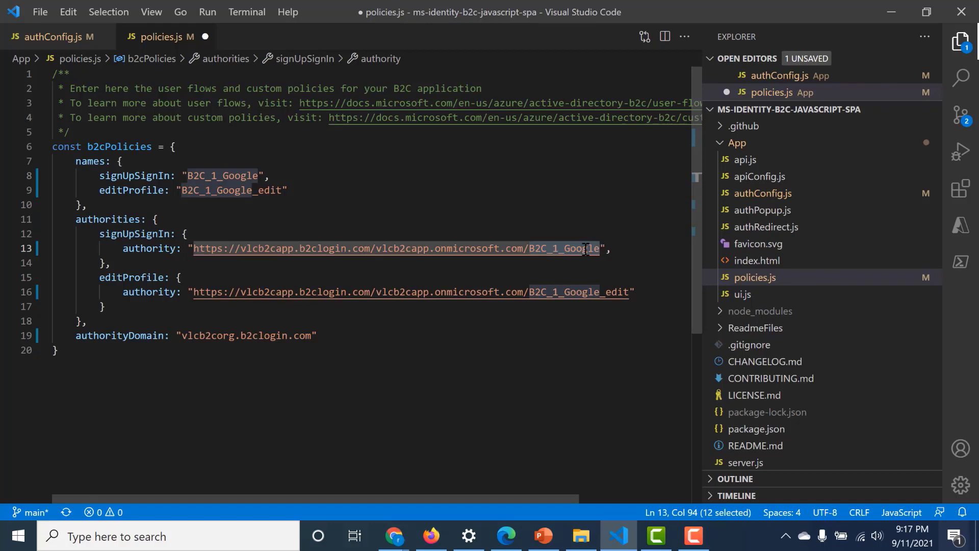
key(BackSpace)
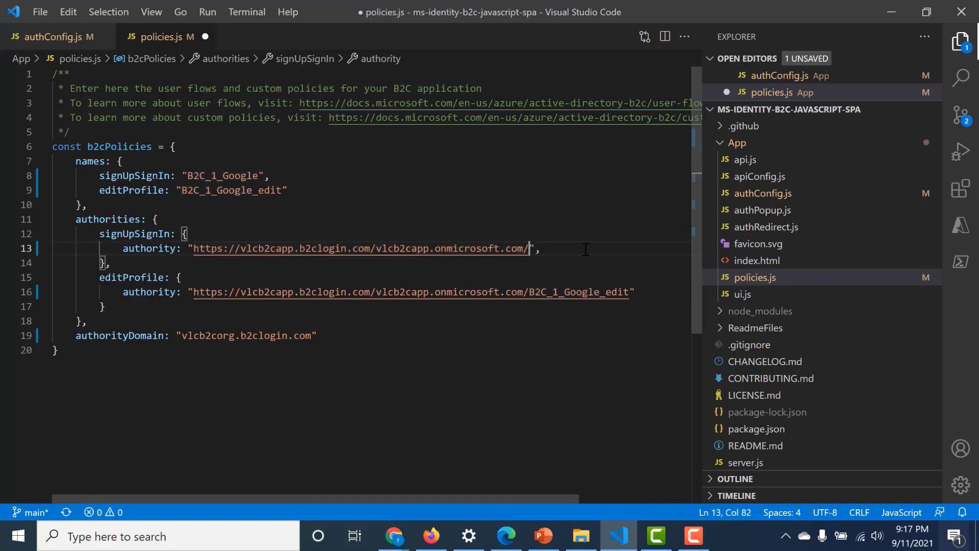
double_click(585, 292)
key(BackSpace)
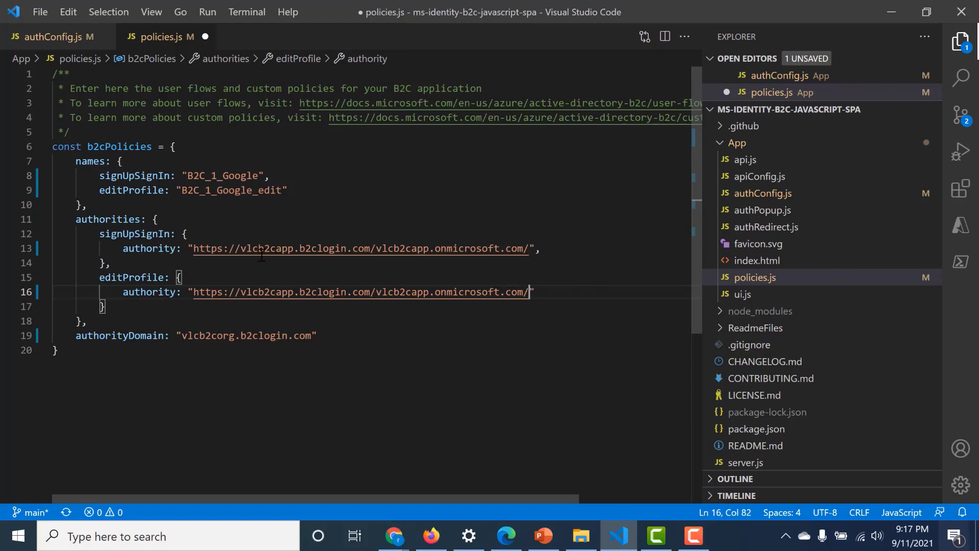
- Set authorityDomain to vlcb2capp.b2clogin.com and save policies.js
drag(243, 248, 370, 248)
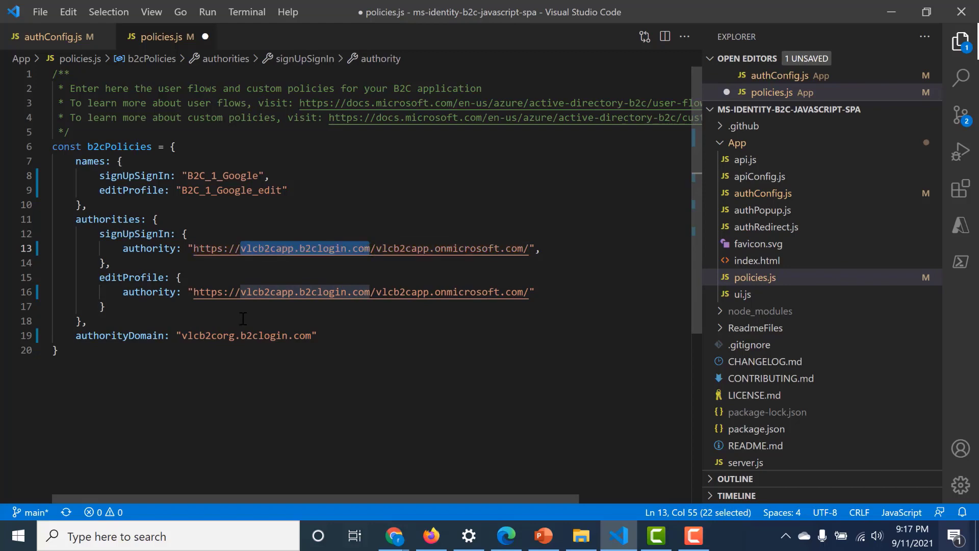
drag(183, 336, 312, 337)
key(ctrl+v)
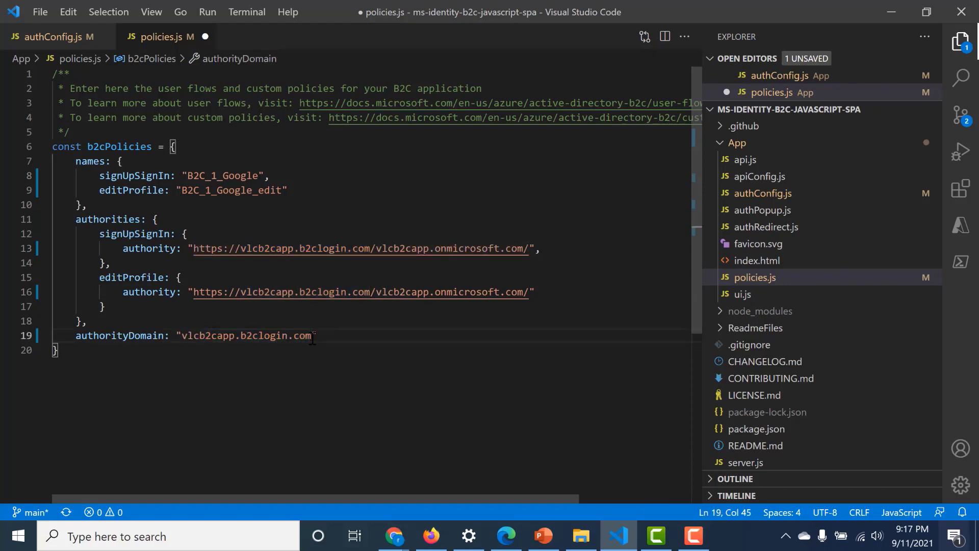
key(ctrl+s)
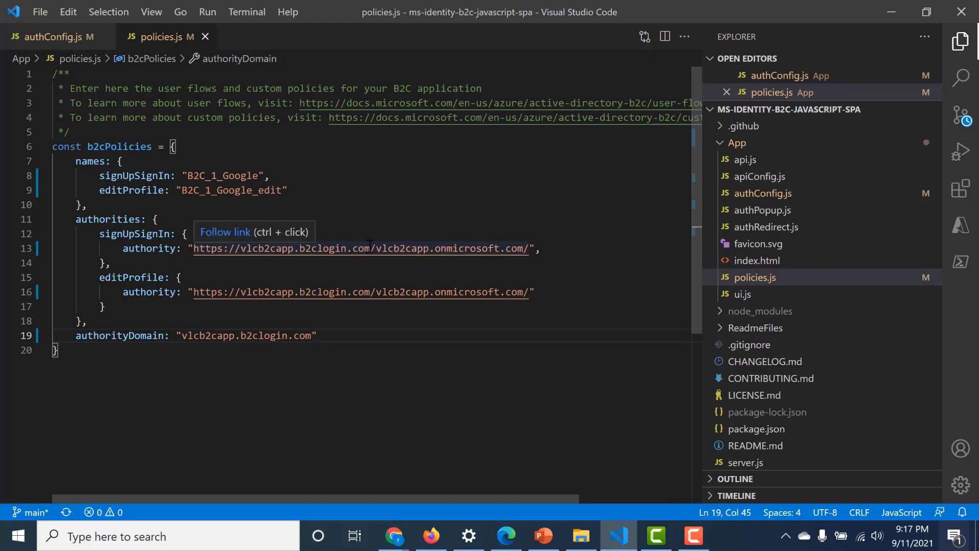
drag(369, 248, 236, 250)
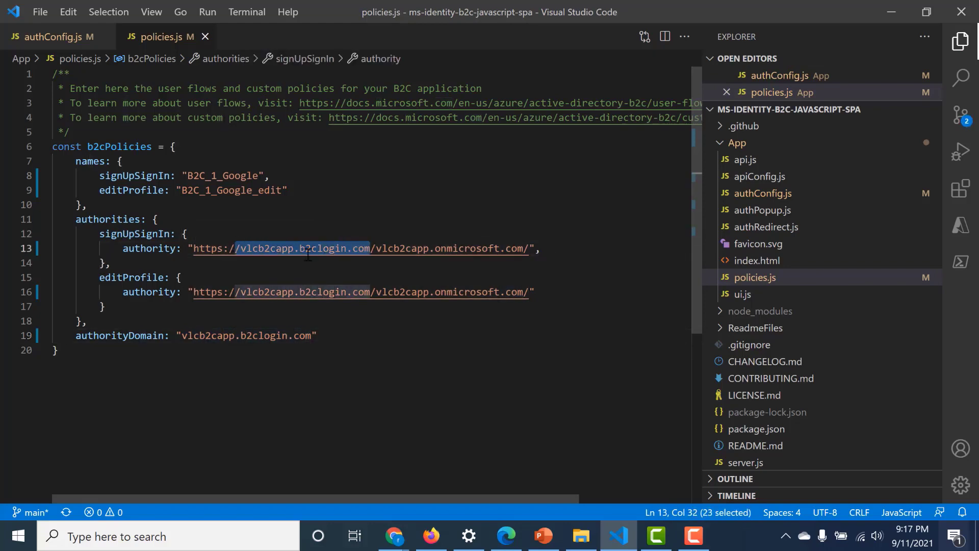
click(531, 249)
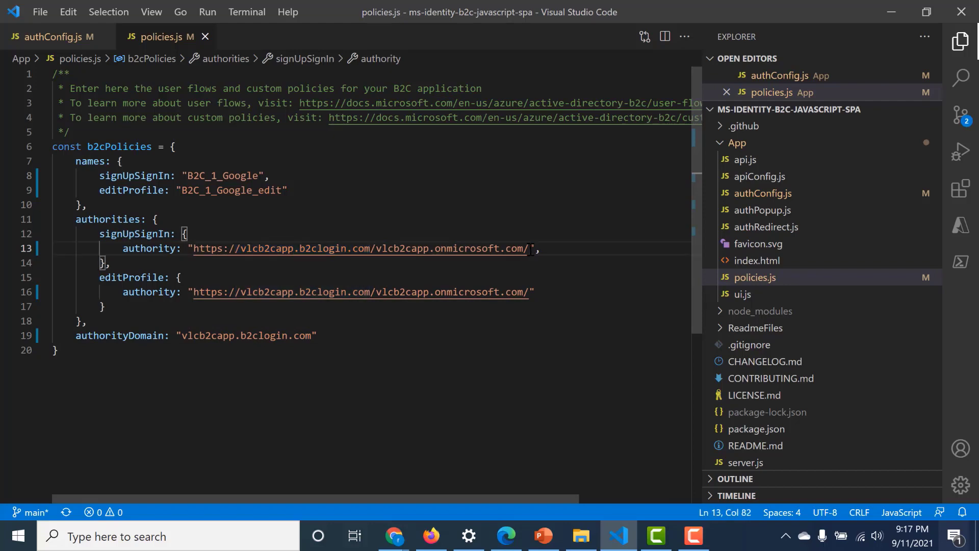
key(alt+Tab)
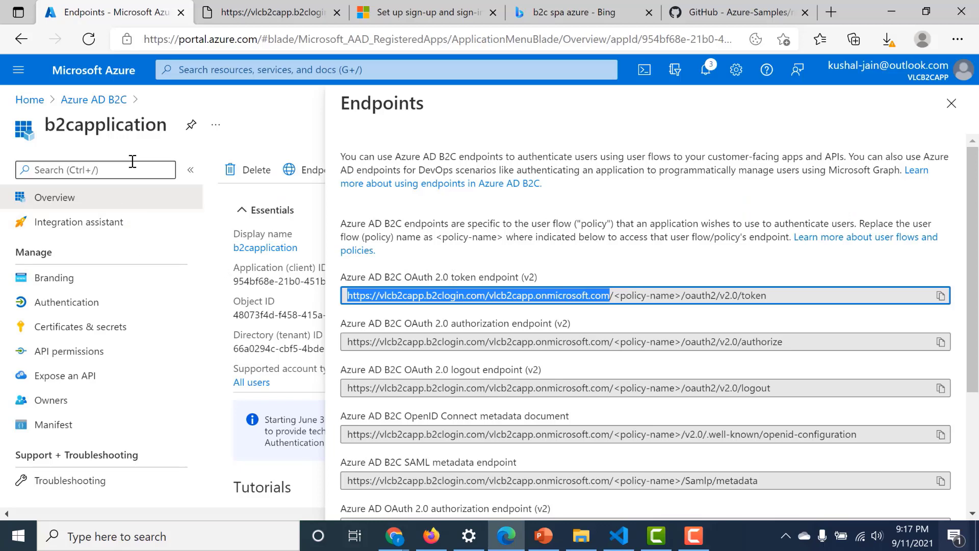
- Copy the B2C_1_default_flow name from the tenant's User flows list
key(Escape)
click(110, 101)
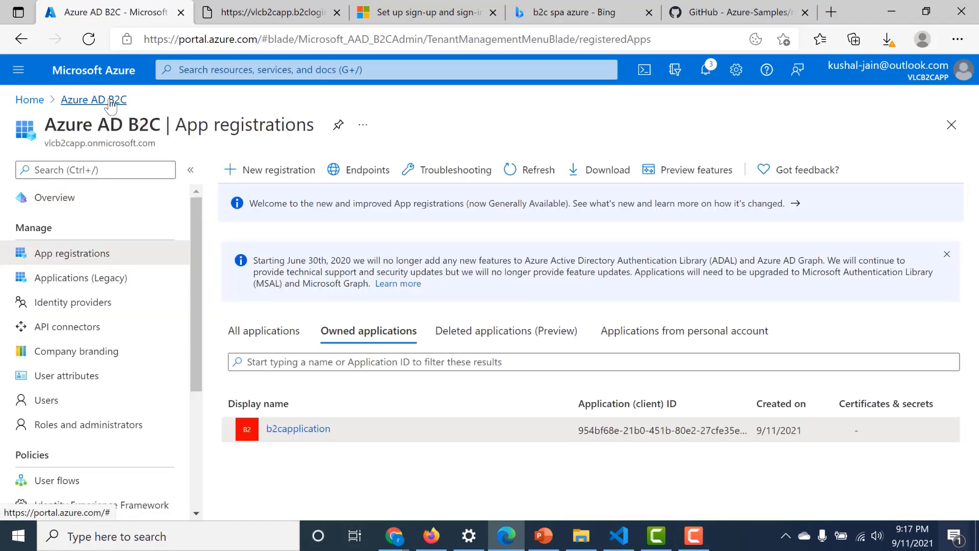
click(104, 488)
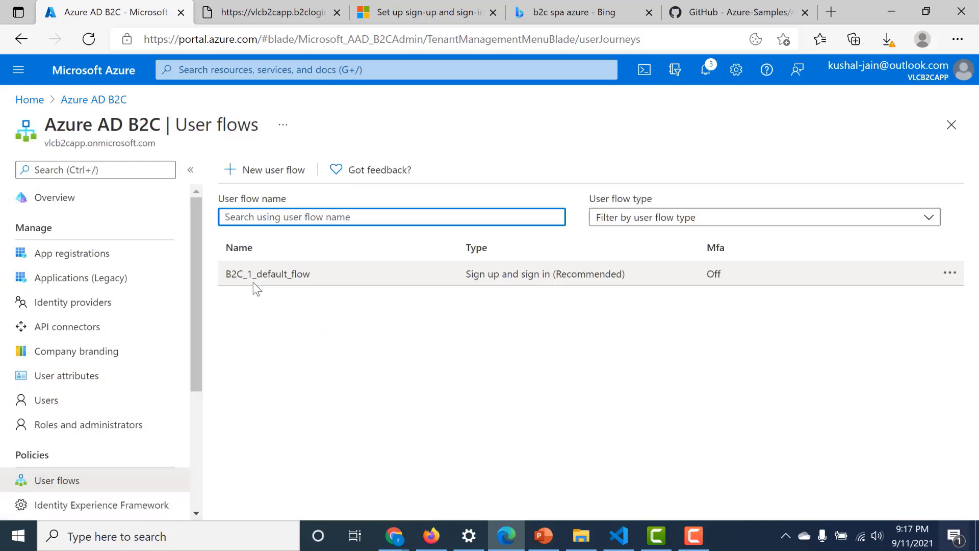
drag(324, 276, 223, 278)
key(ctrl+c)
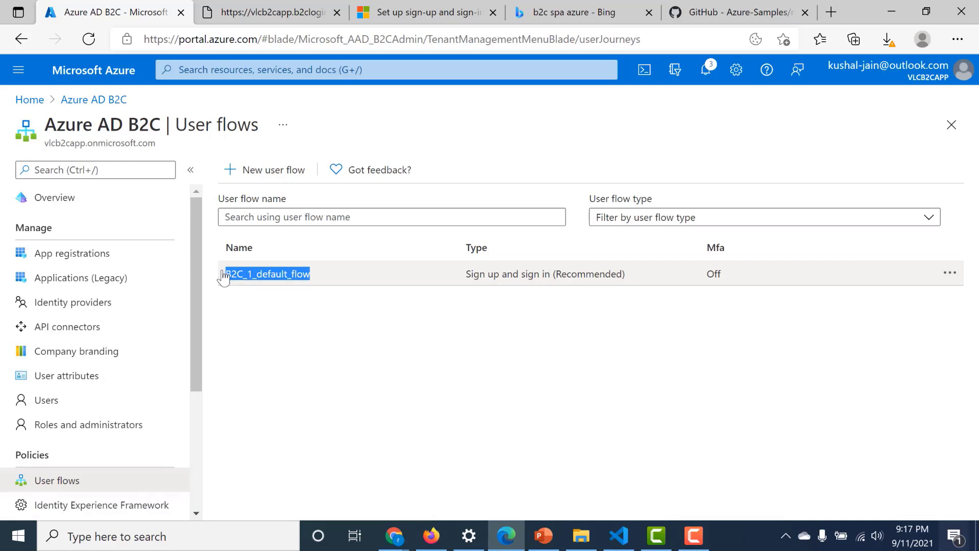
key(alt+Tab)
key(ctrl+v)
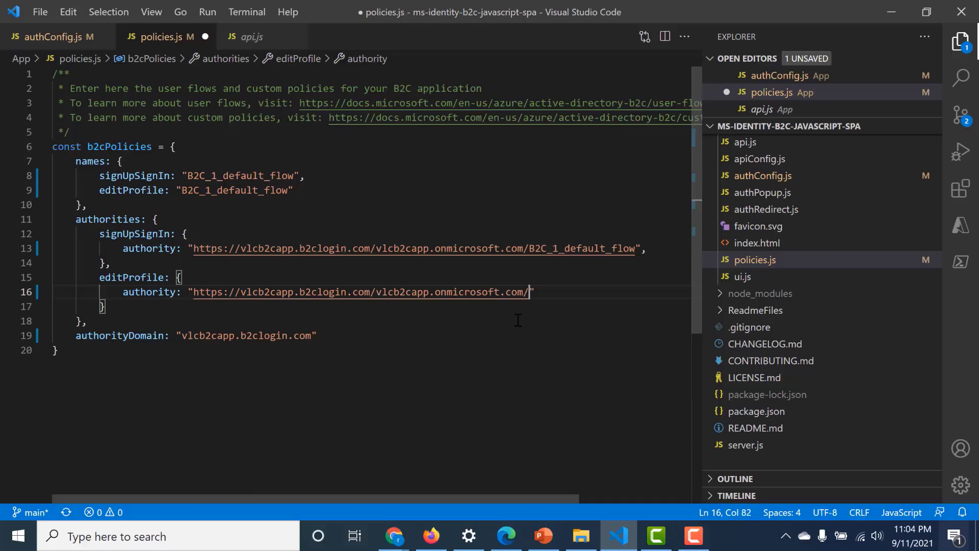
- Make B2C_1_default_flow the signUpSignIn policy name on line 8
key(ctrl+s)
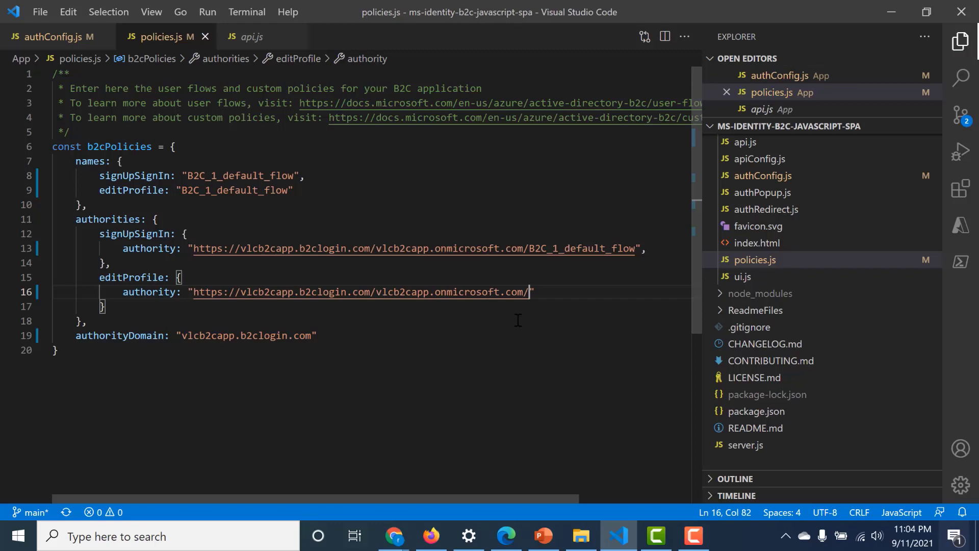
click(634, 248)
drag(635, 248, 529, 249)
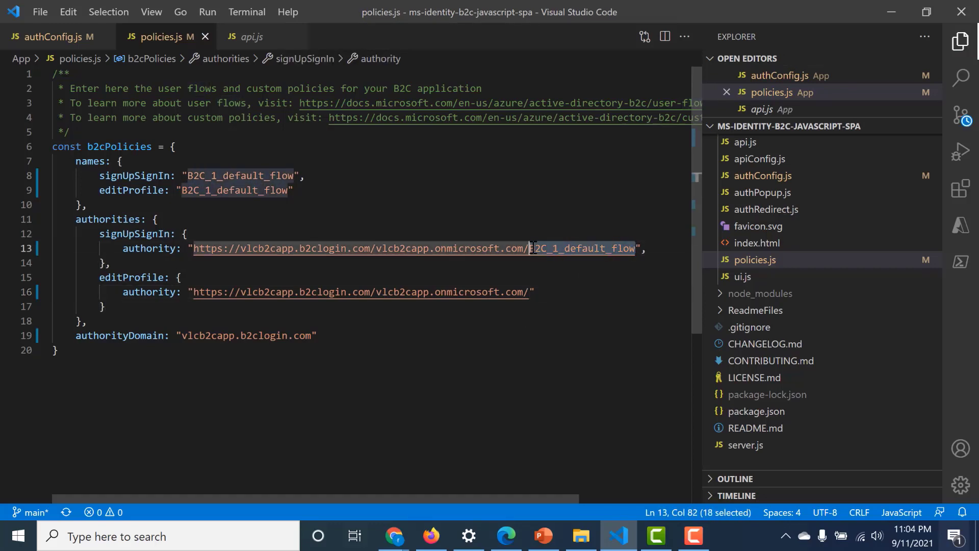
click(635, 248)
drag(634, 248, 528, 249)
key(ctrl+c)
click(248, 171)
double_click(249, 171)
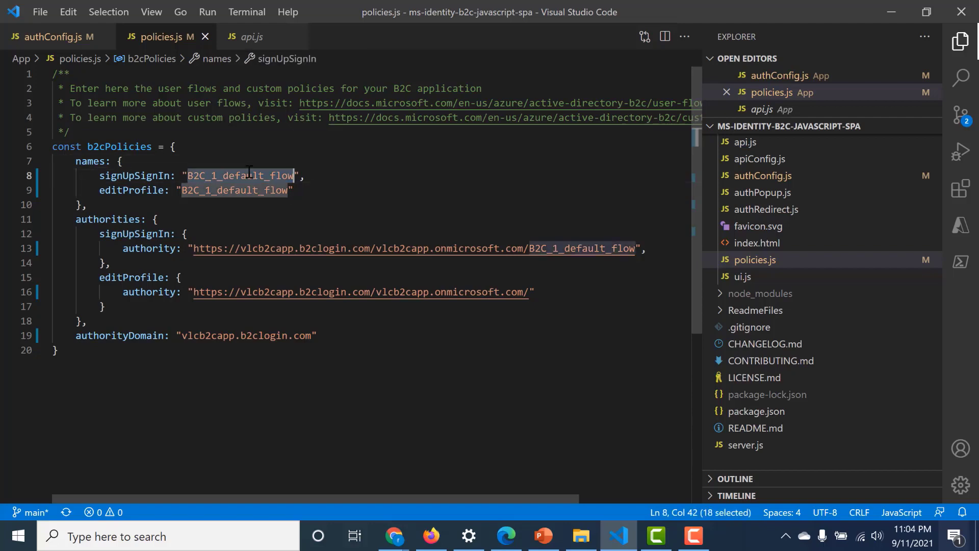
key(ctrl+v)
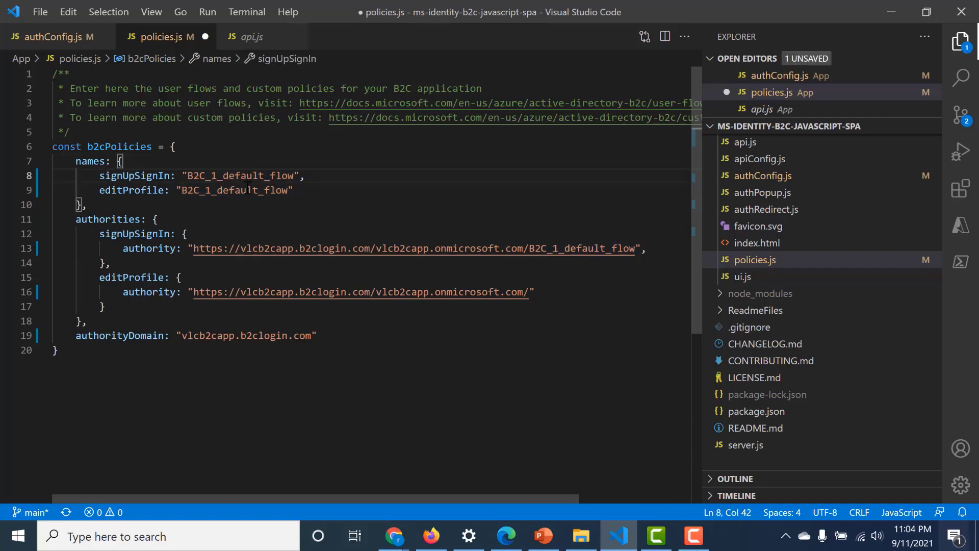
- Rename the editProfile policy to 'test' and save policies.js
double_click(248, 188)
key(BackSpace)
key(ctrl+s)
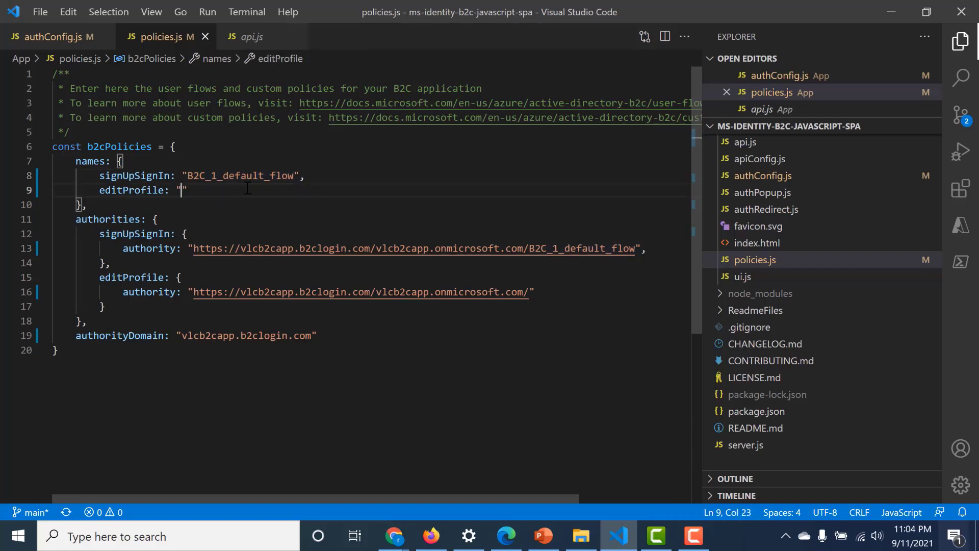
text(test)
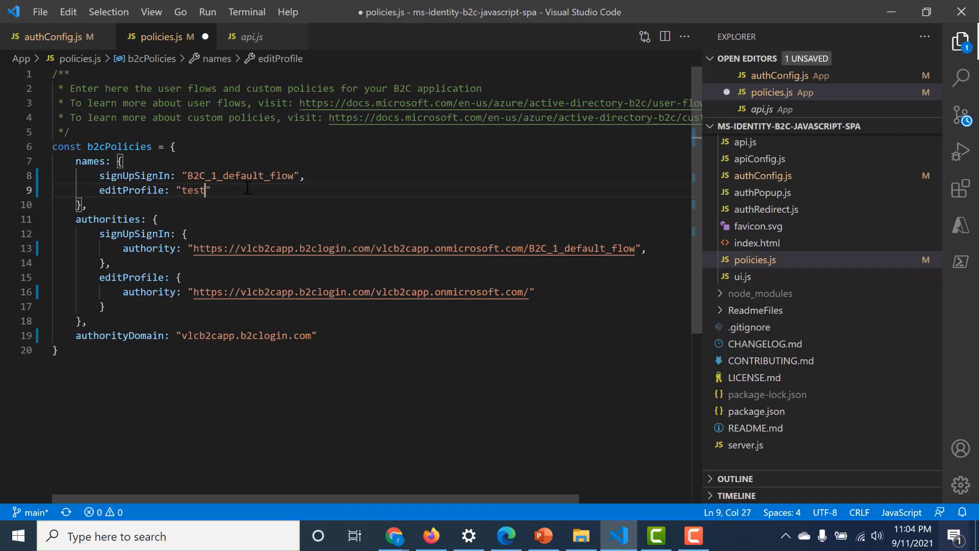
key(ctrl+s)
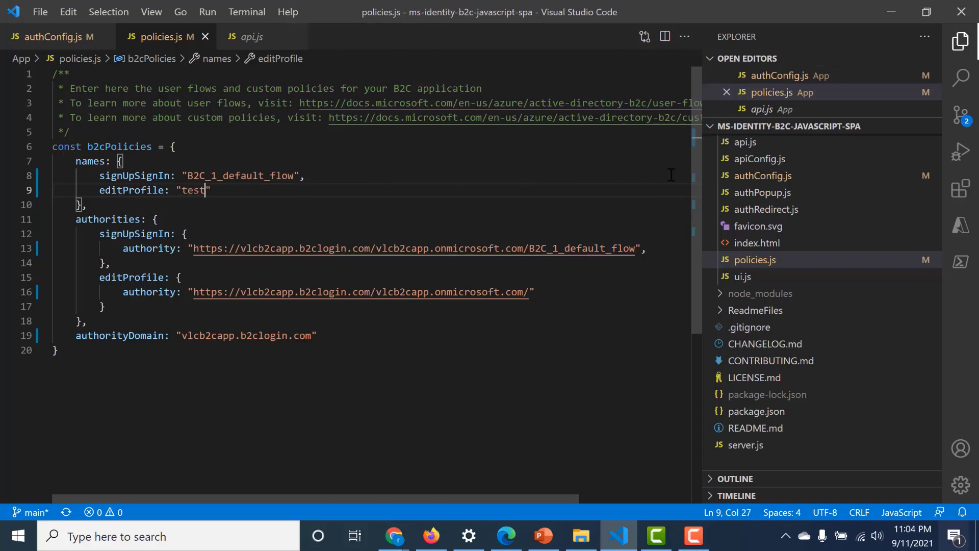
click(751, 179)
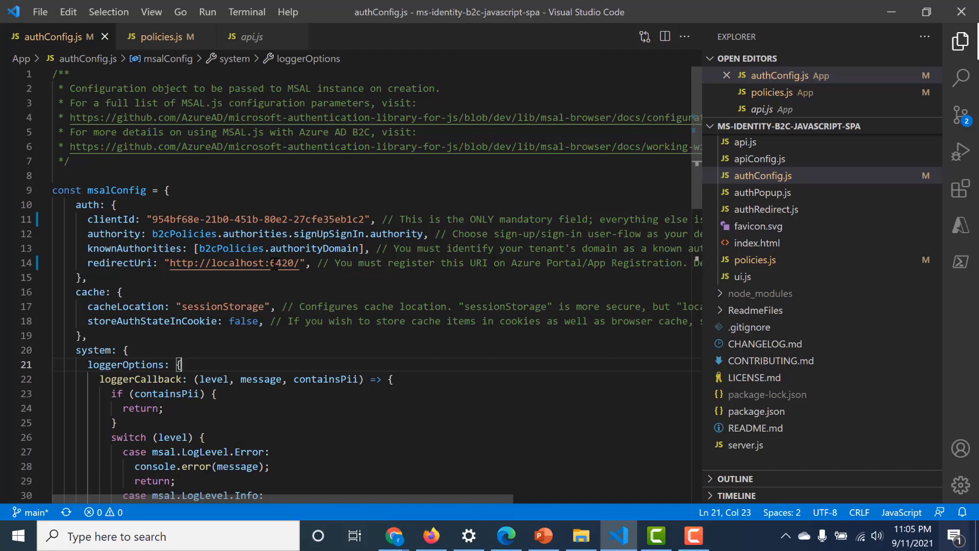
drag(298, 263, 172, 263)
key(ctrl+c)
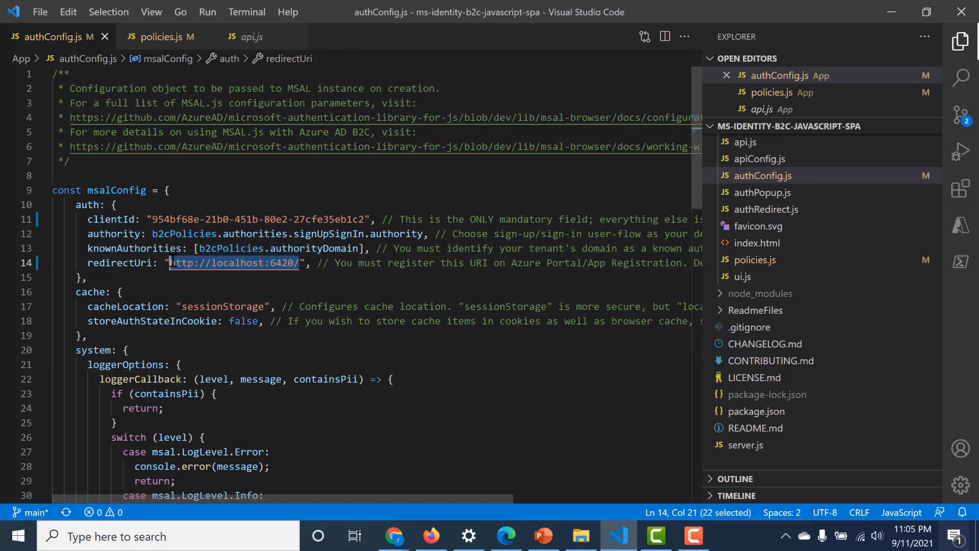
click(505, 534)
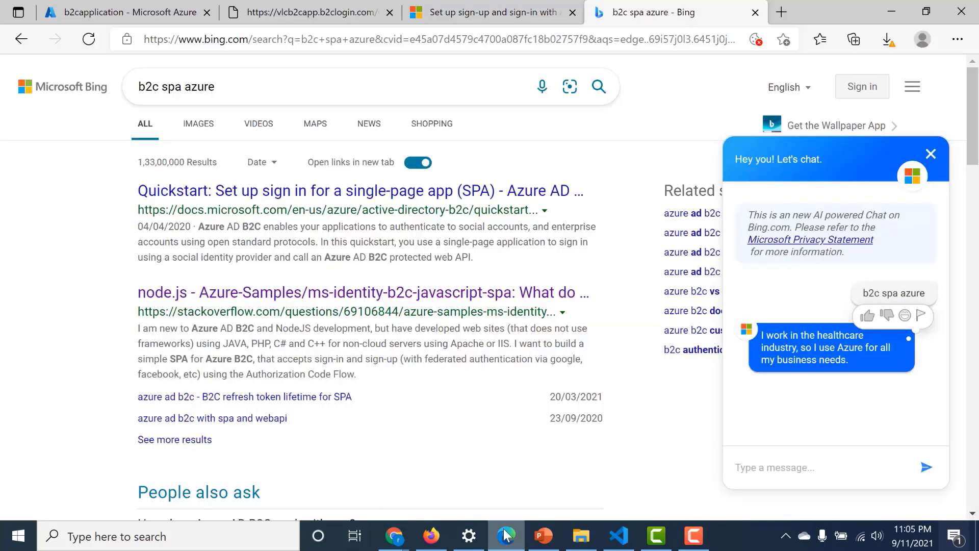
click(75, 11)
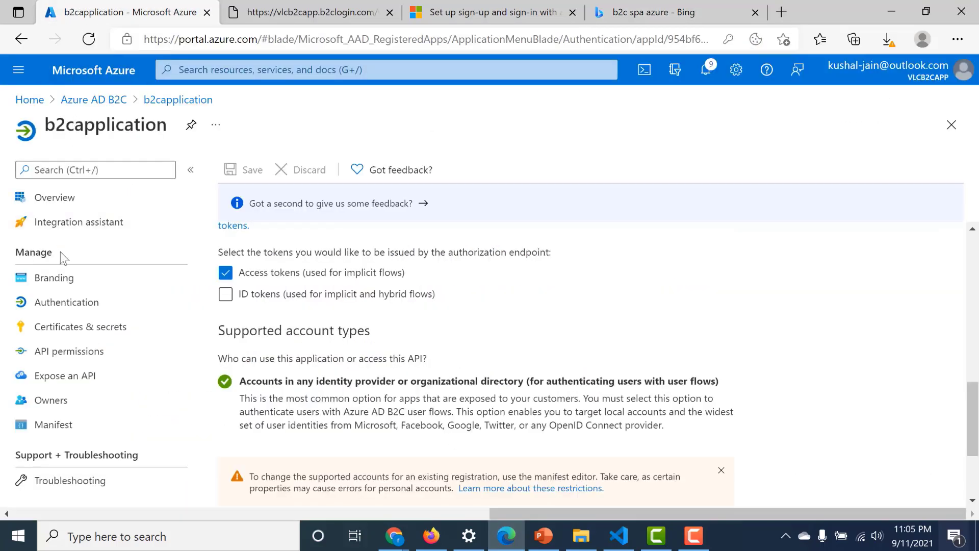
click(169, 102)
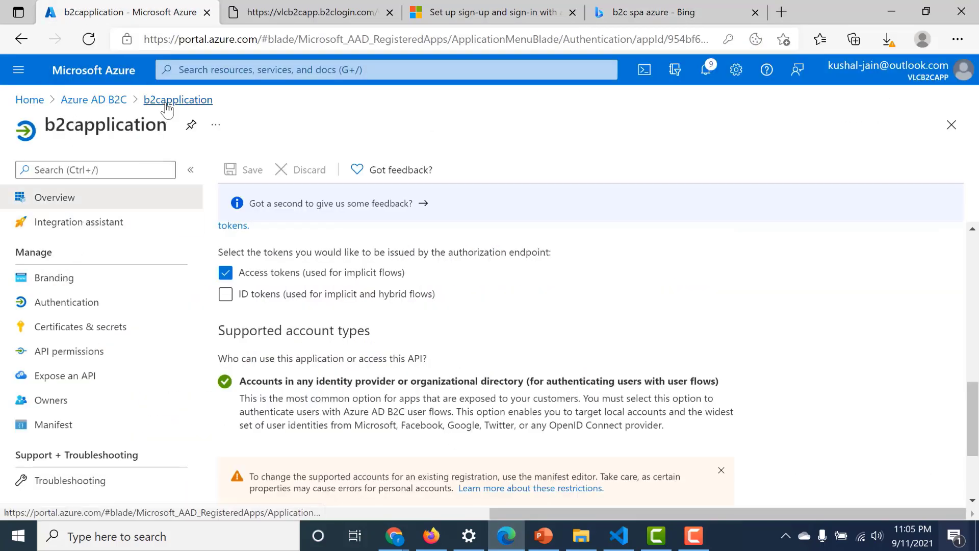
click(97, 305)
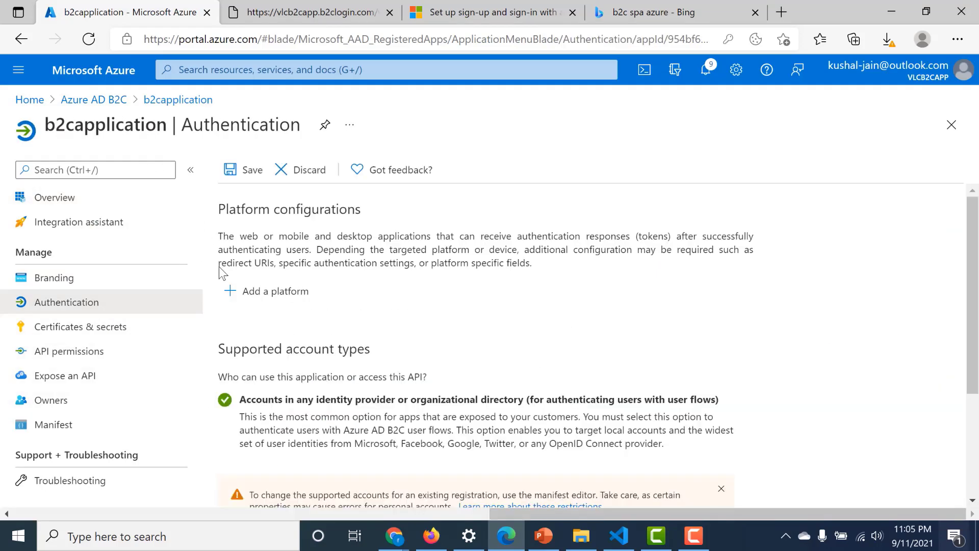
click(246, 299)
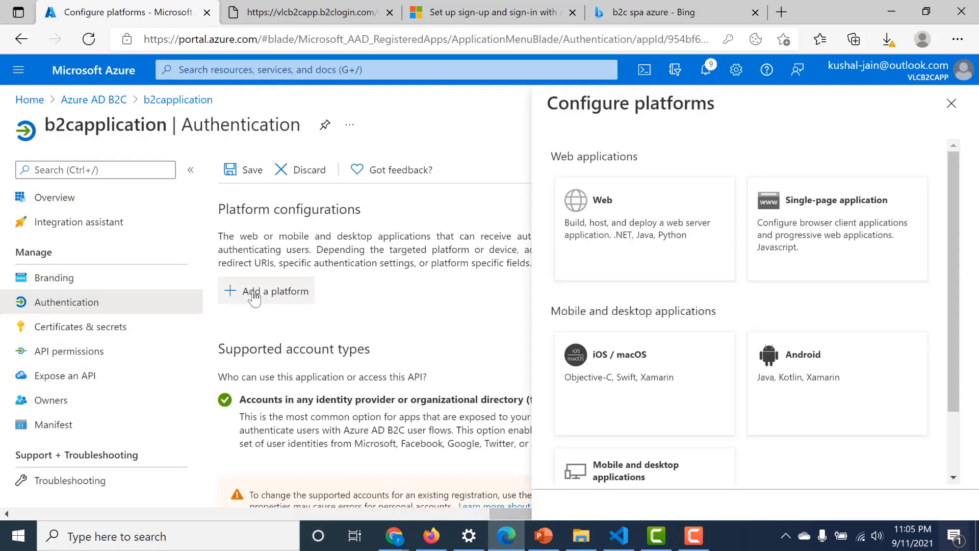
click(806, 230)
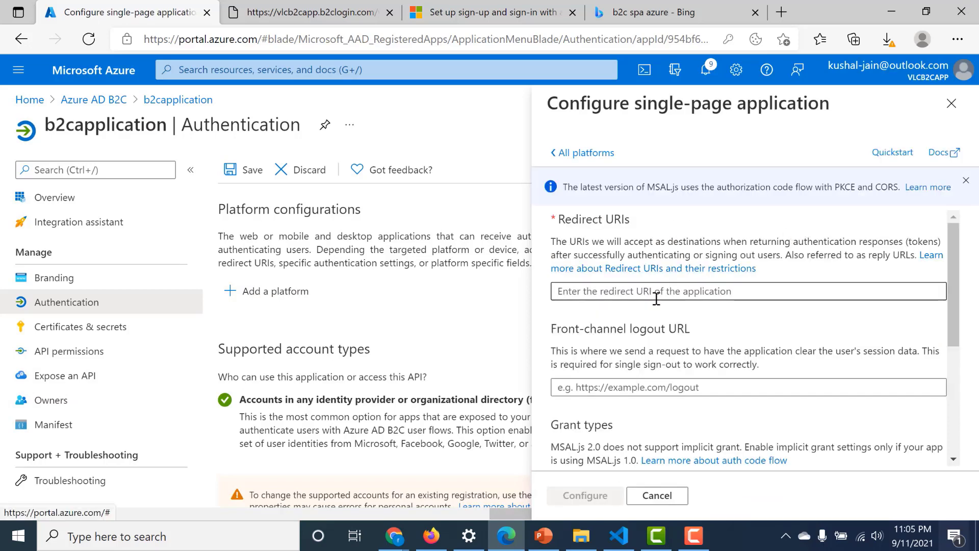
click(656, 299)
key(ctrl+v)
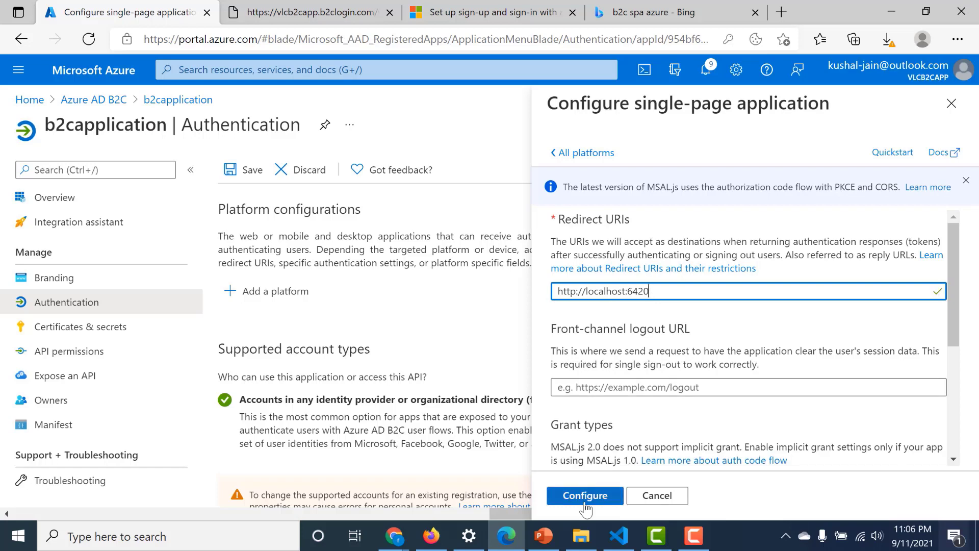
click(586, 507)
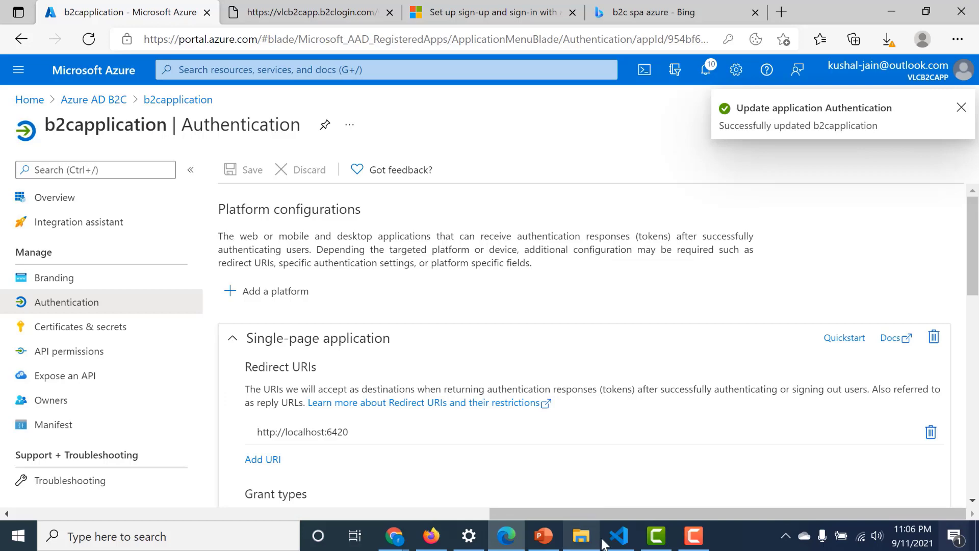
- Run npm install and npm start in a new terminal, serving the SPA on port 6420
mouse_move(509, 538)
click(618, 535)
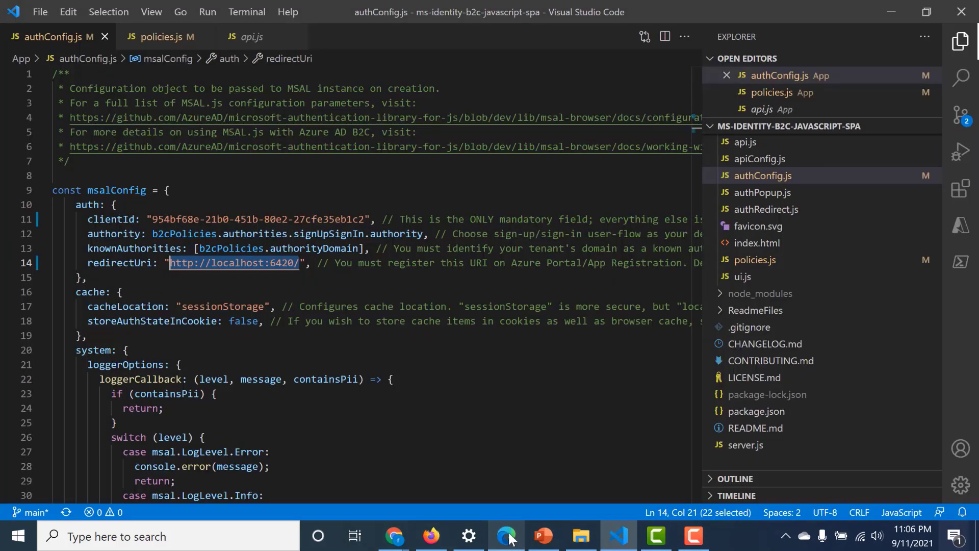
click(262, 7)
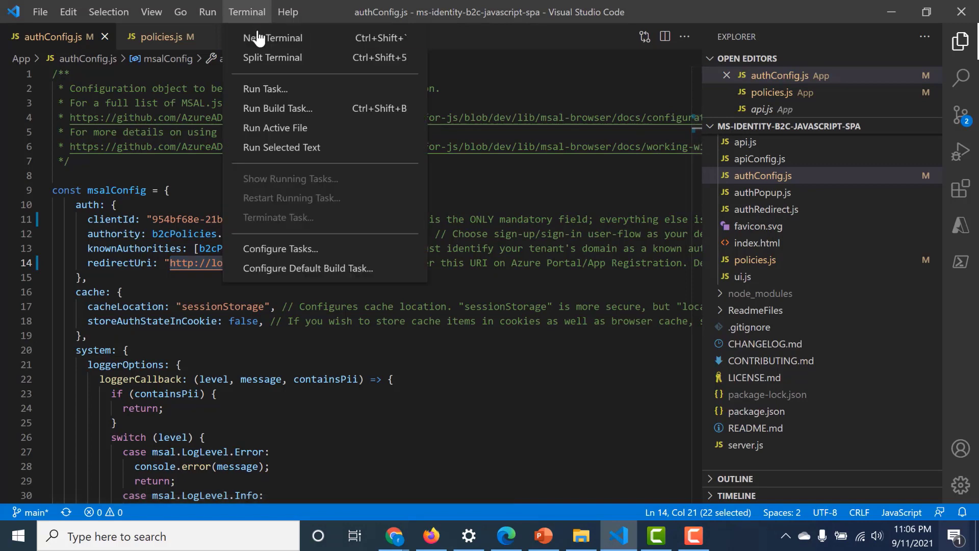
click(257, 38)
text(npm )
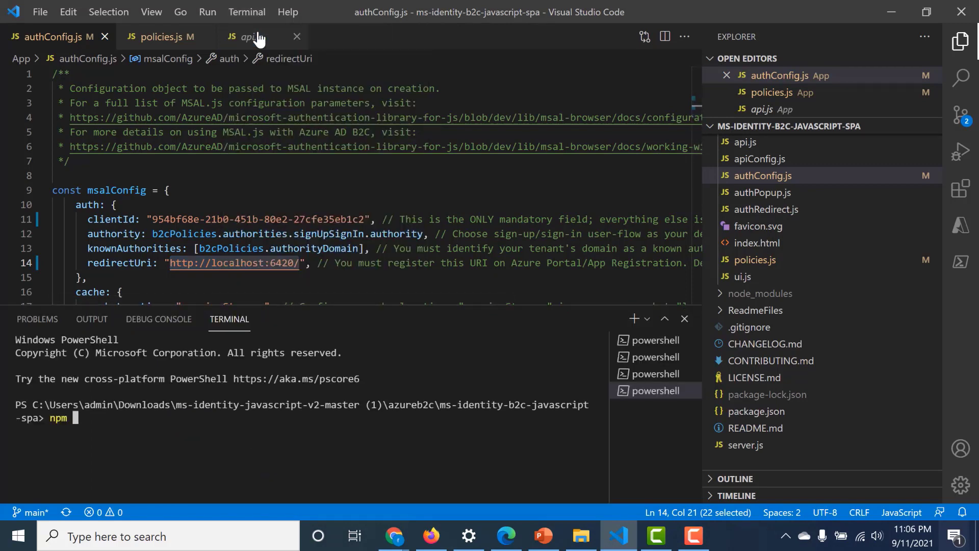
text(install)
key(Return)
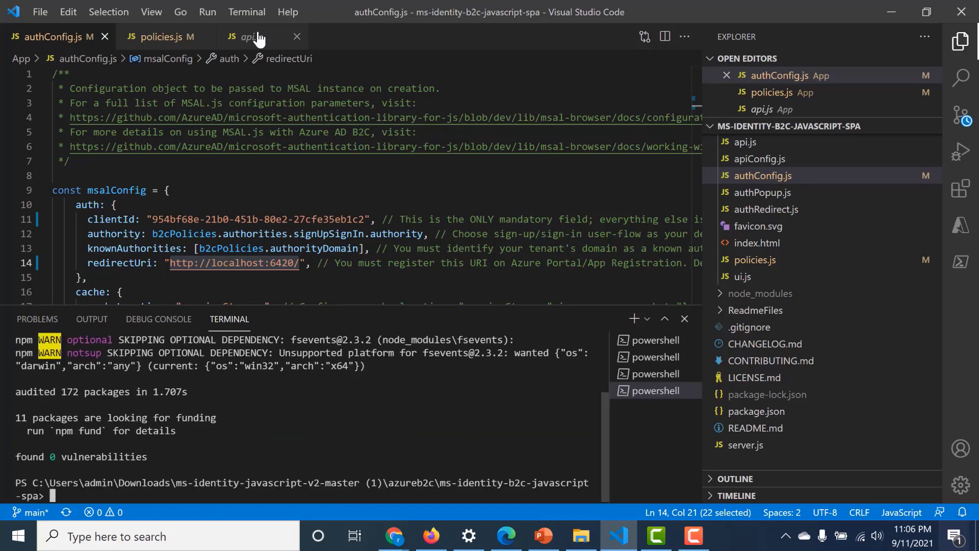
text(npm start)
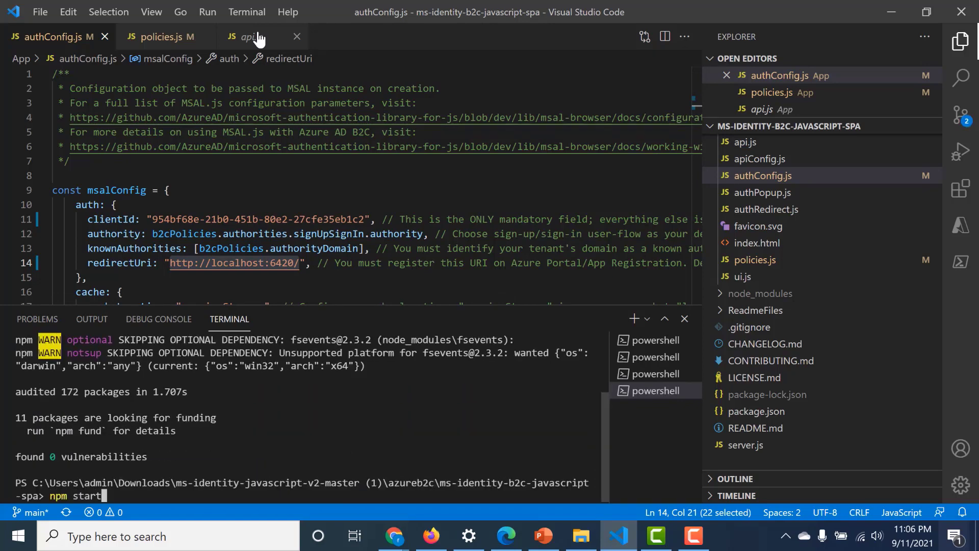
key(Return)
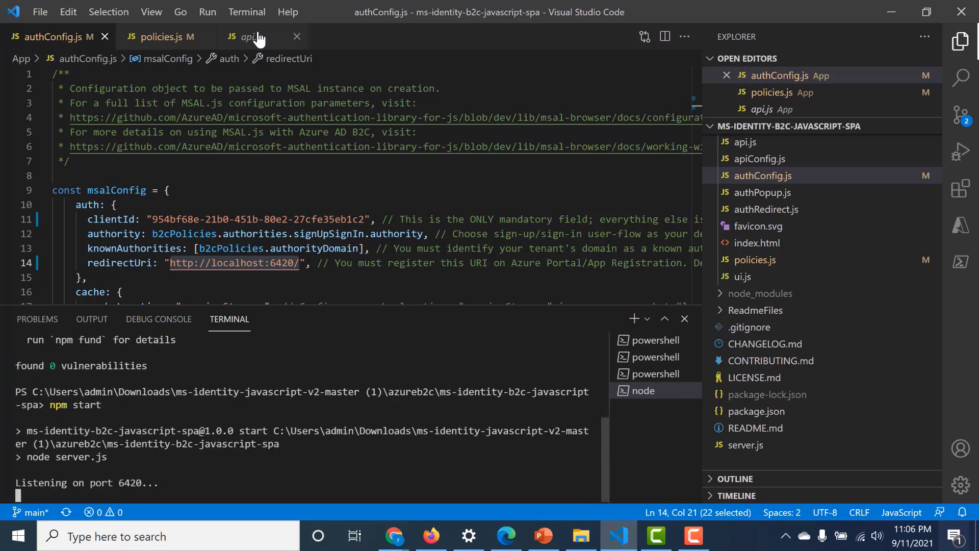
double_click(127, 483)
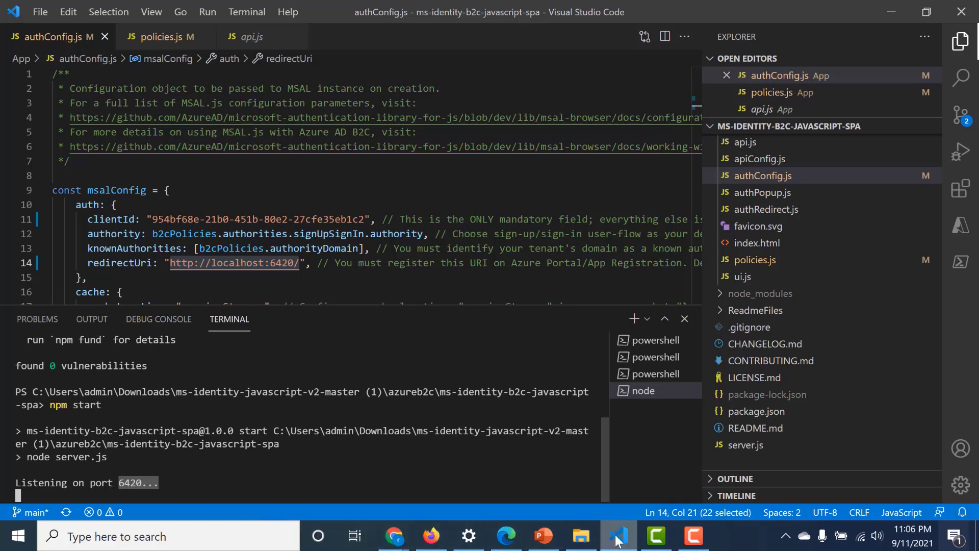
click(394, 535)
- Sign in to the SPA at localhost:6420 with the saved email address and its password
click(360, 13)
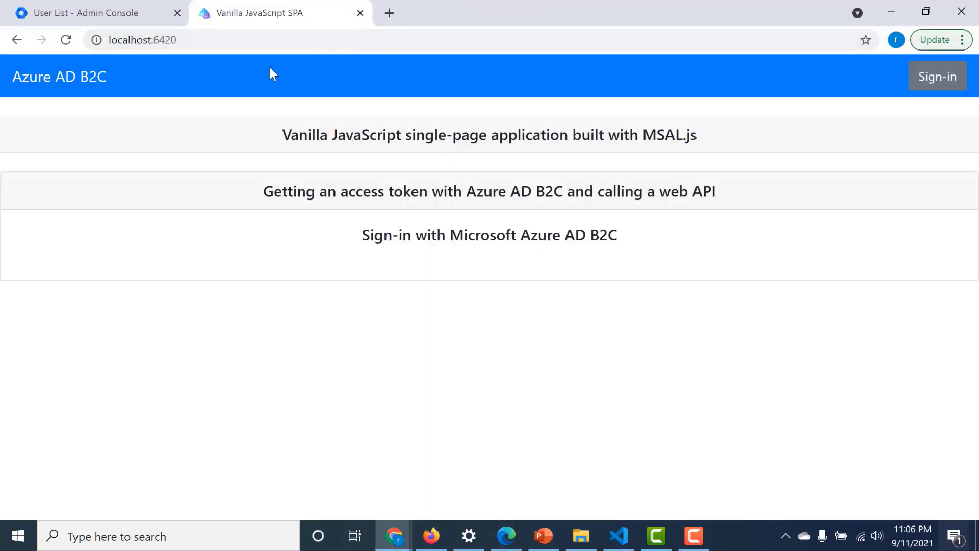
click(929, 84)
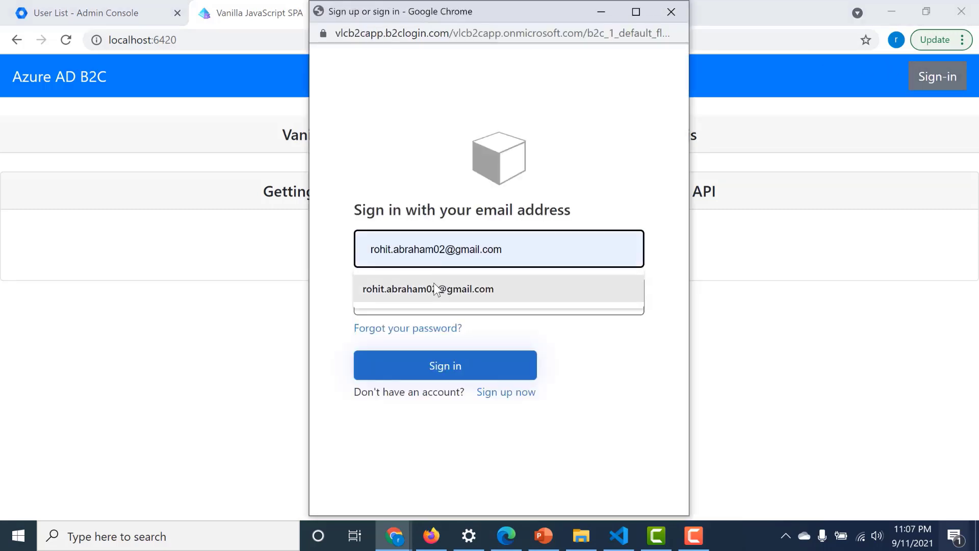
click(433, 282)
click(429, 301)
text(****)
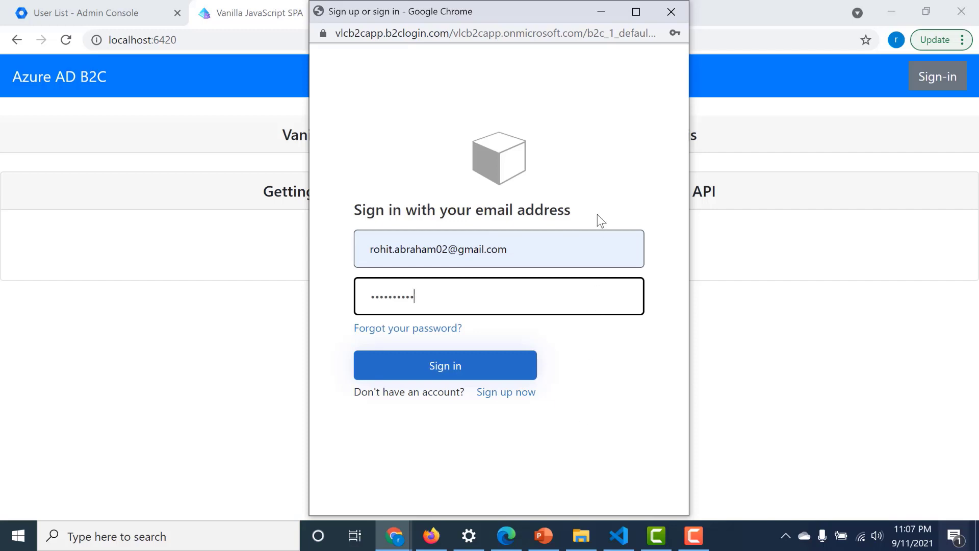
click(452, 368)
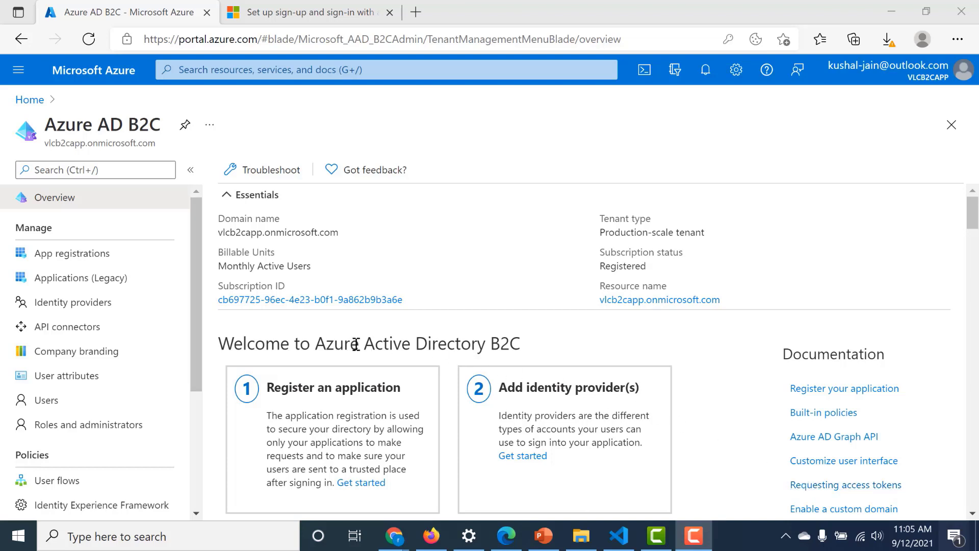
- Open the tenant's Identity providers and choose Google to configure
click(82, 306)
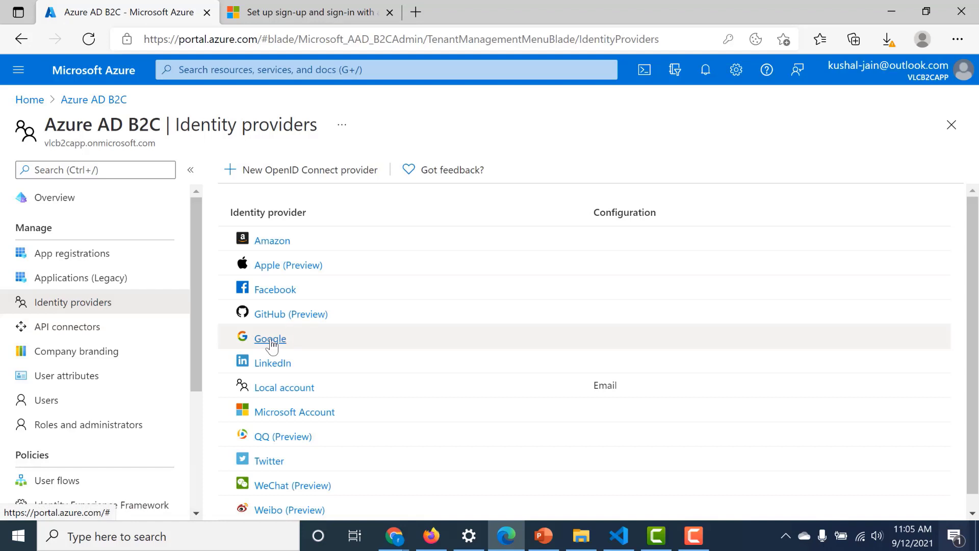
click(271, 340)
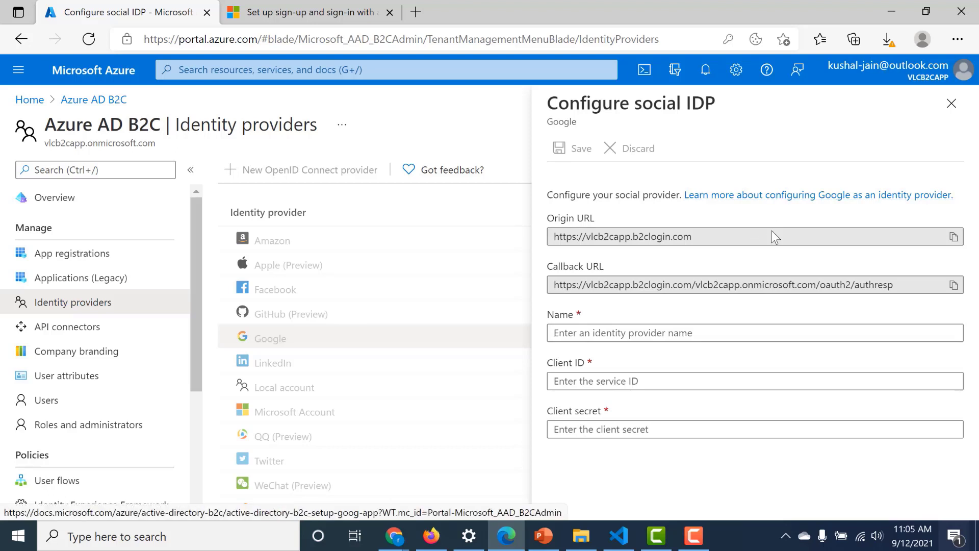
- Open the Google sign-in setup guide and launch Google Developers Console in a new tab
click(758, 195)
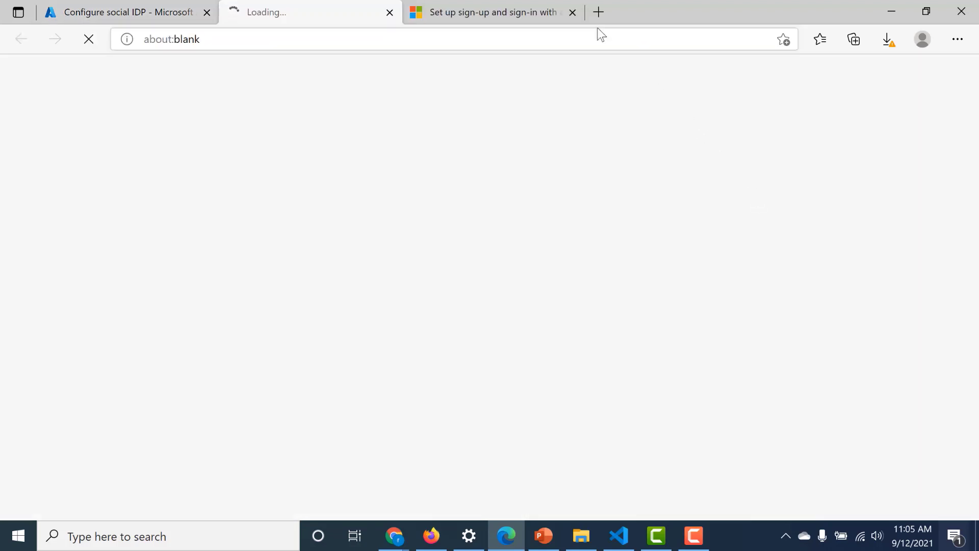
click(563, 16)
click(572, 12)
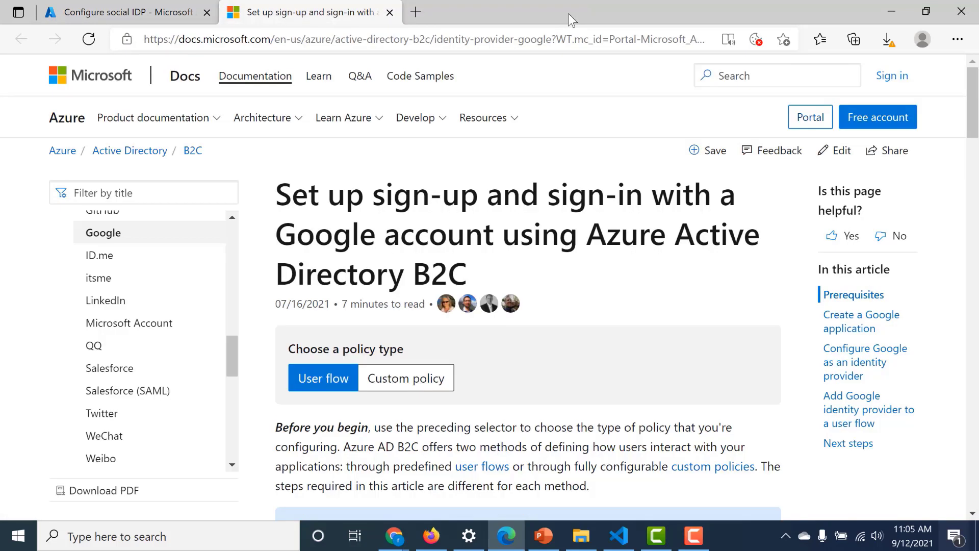
scroll(545, 108, down, 15)
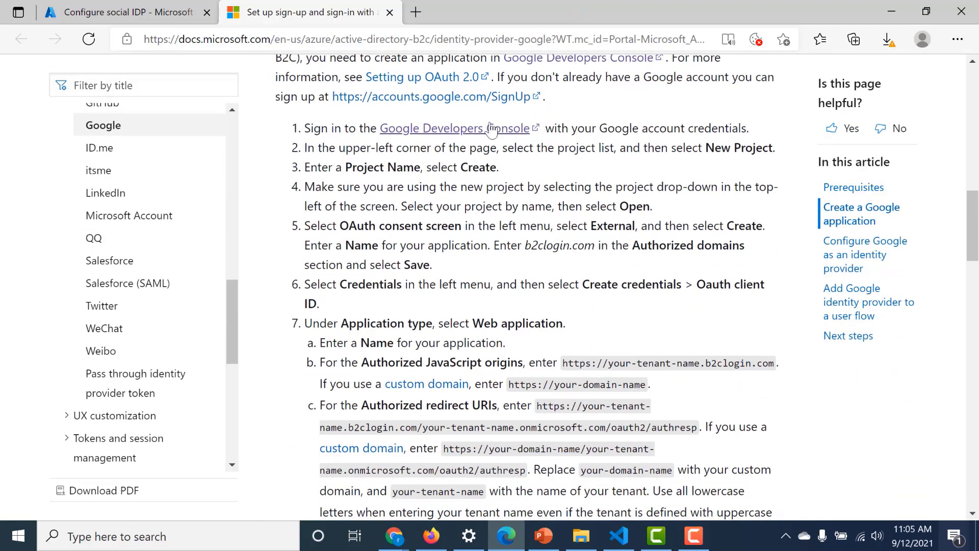
right_click(491, 129)
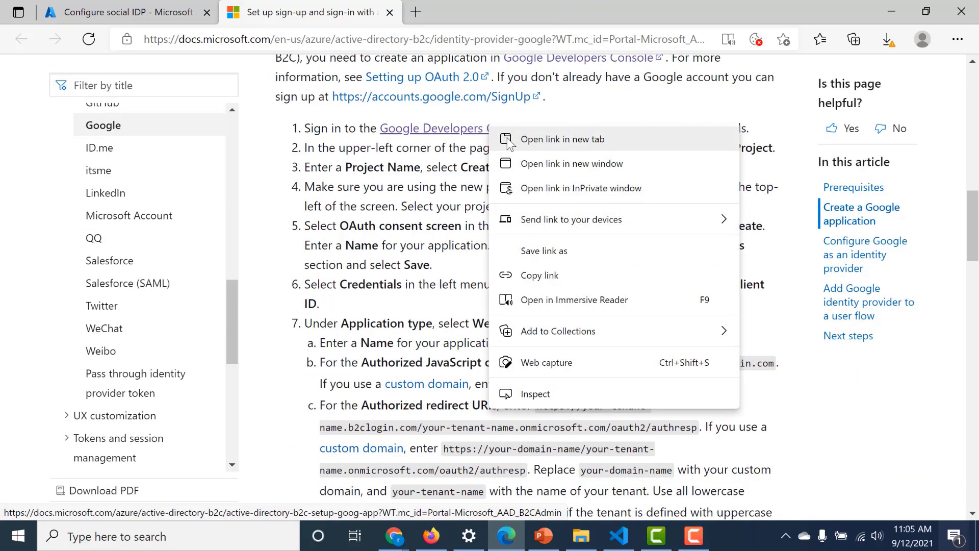
click(508, 139)
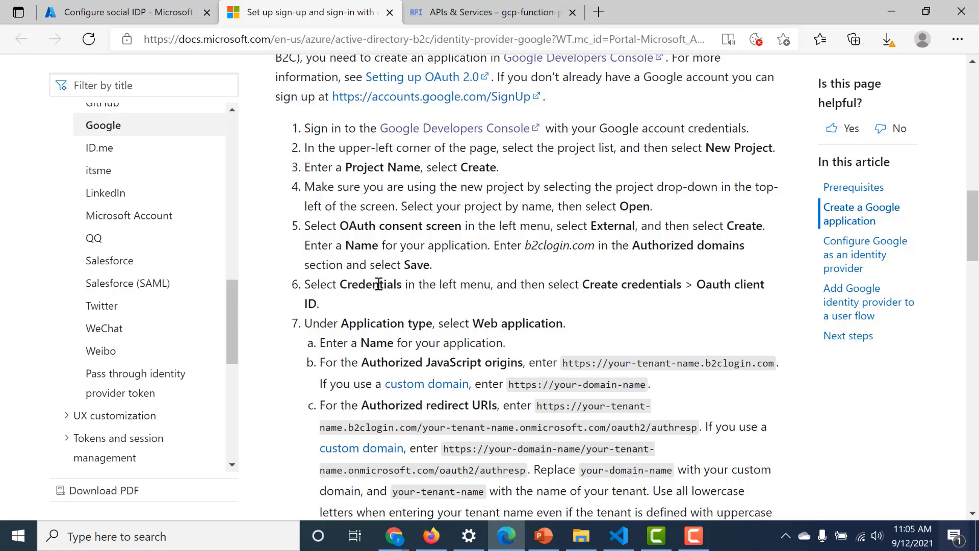
drag(373, 284, 389, 284)
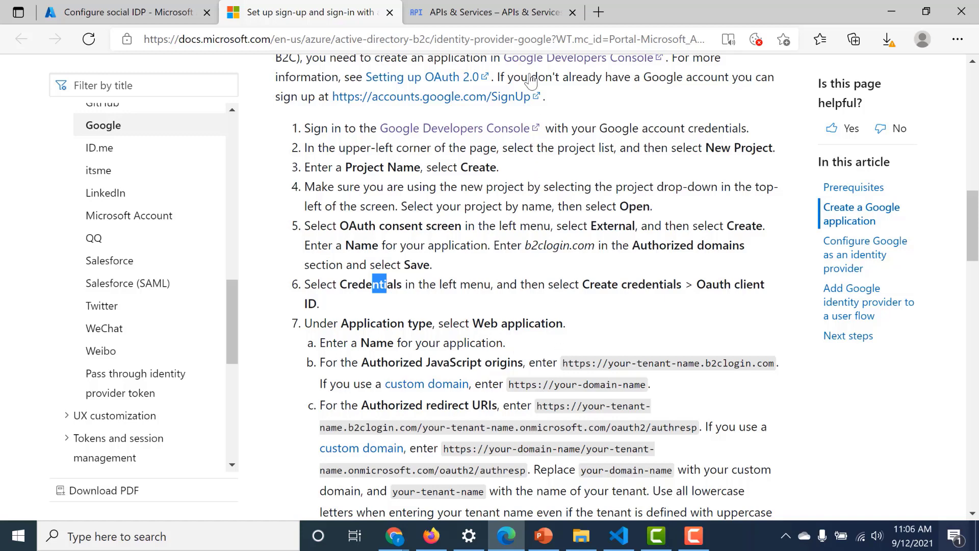
- Search 'cred' to open the APIs & Services Credentials page for gcp-function-project
click(531, 11)
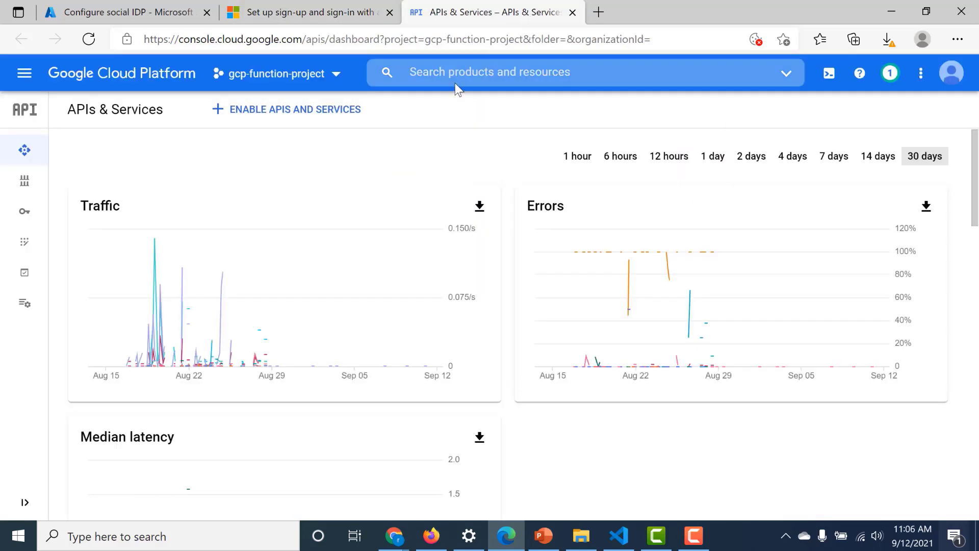
click(464, 73)
text(cred)
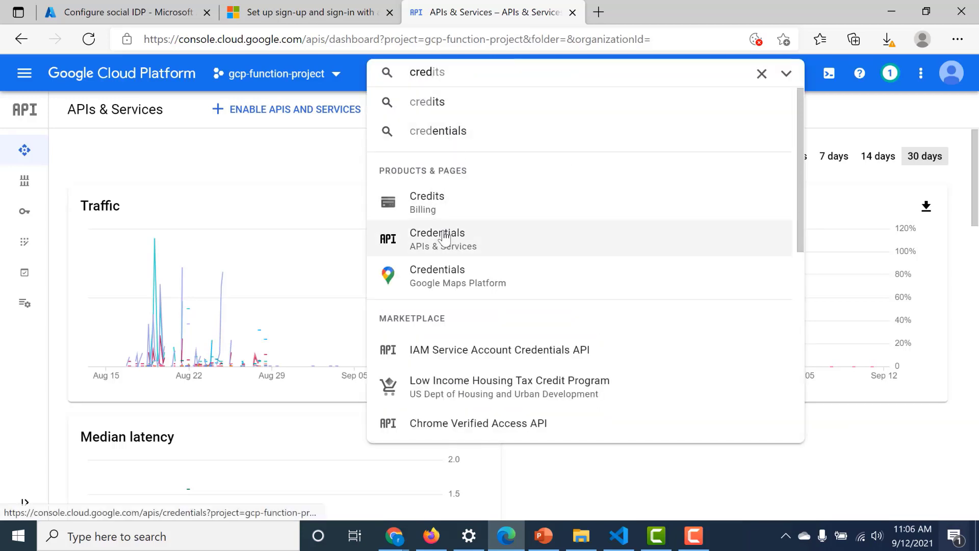
click(445, 235)
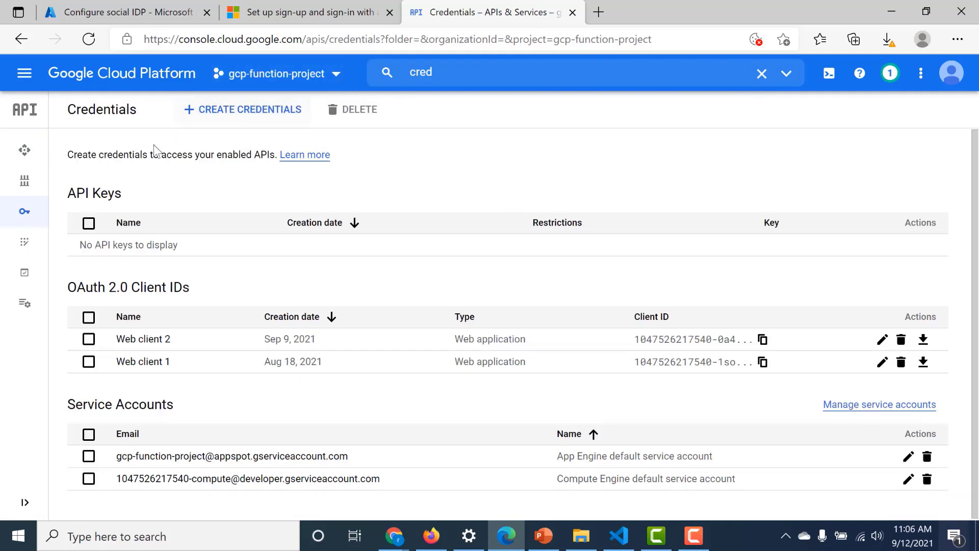
- Check the setup guide's OAuth consent screen step and the b2clogin.com authorized domain
click(312, 12)
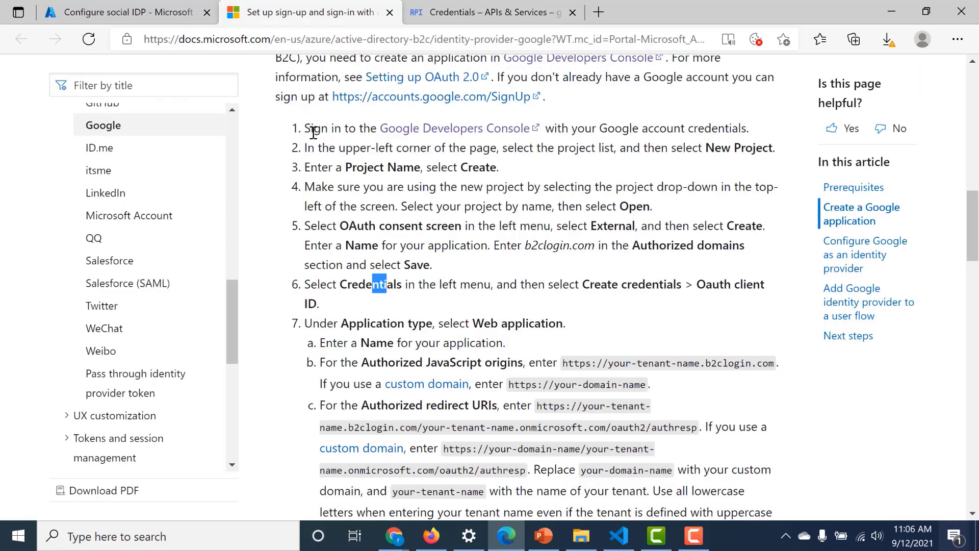
drag(338, 228, 438, 228)
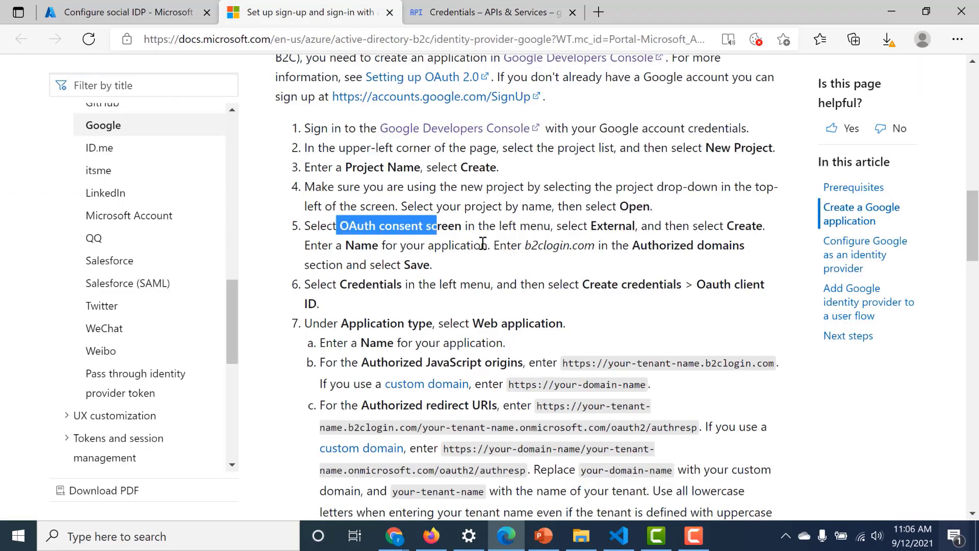
drag(524, 247, 594, 248)
key(ctrl+c)
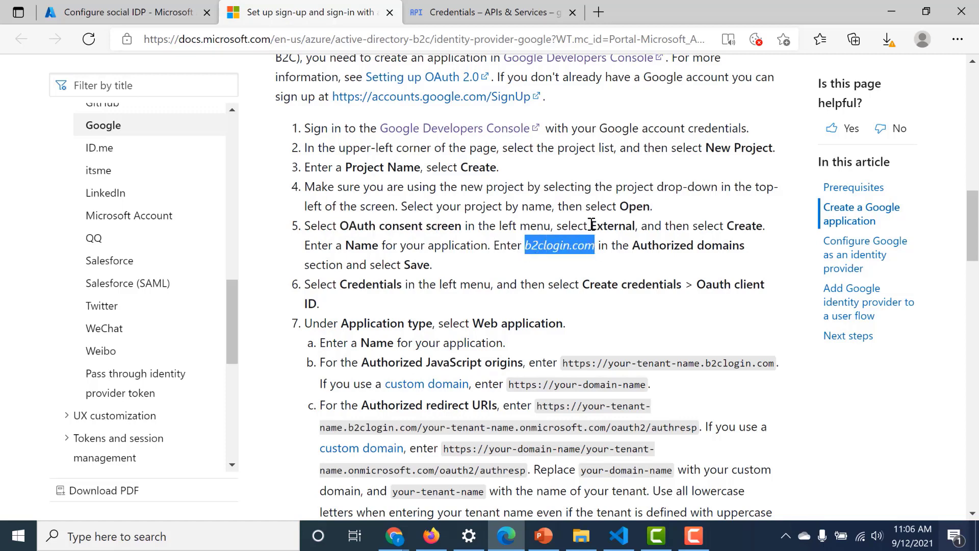
click(525, 14)
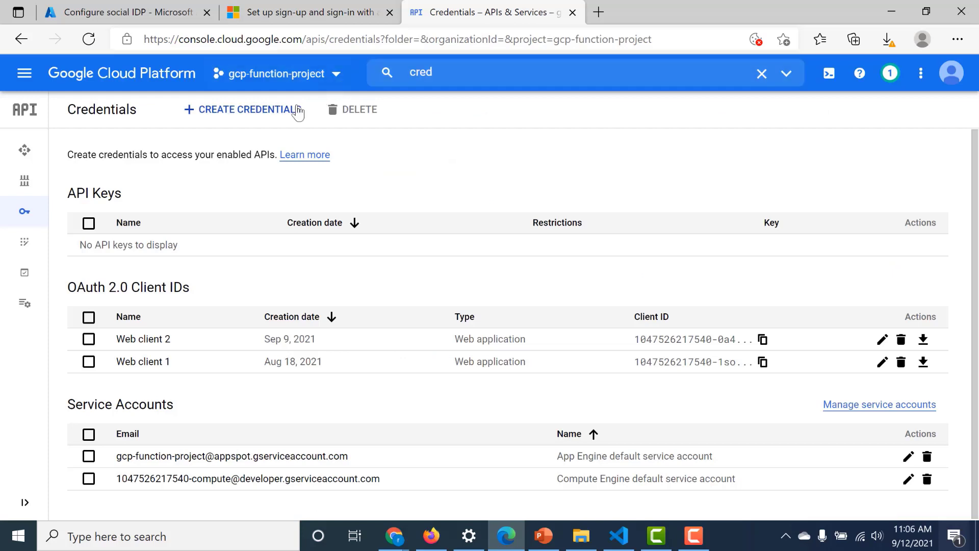
- Rename the consent screen app to azure-b2c-app and replace the authorized domain with b2clogin.com
mouse_move(20, 164)
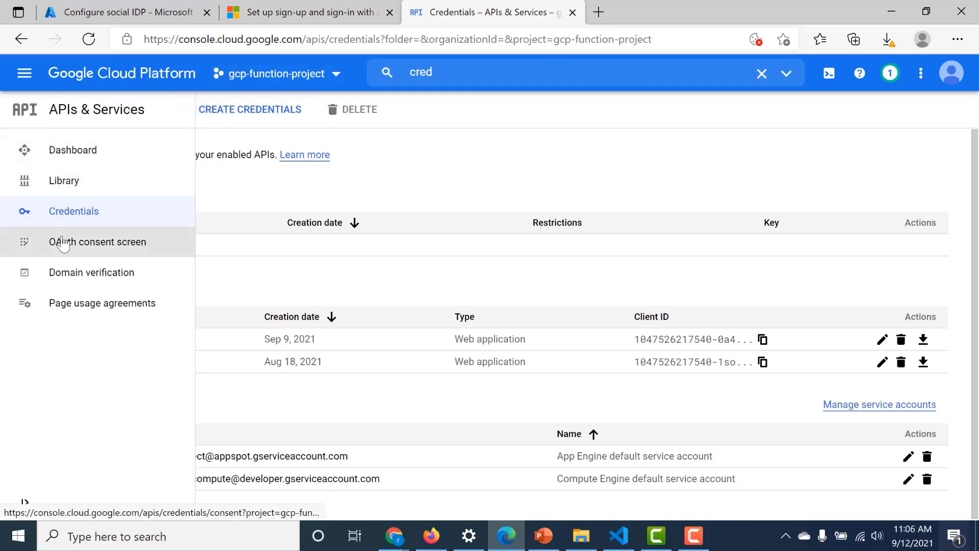
click(62, 243)
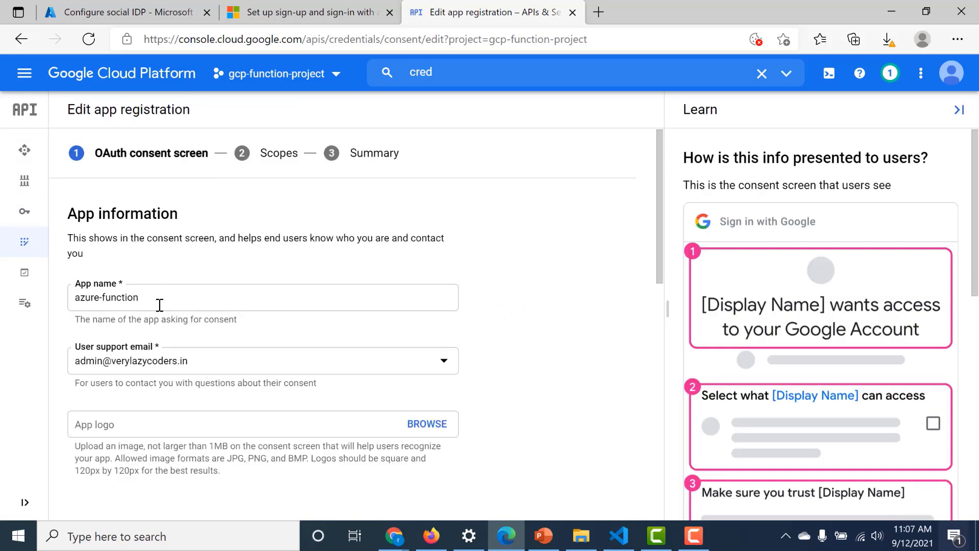
drag(144, 297, 74, 299)
key(BackSpace)
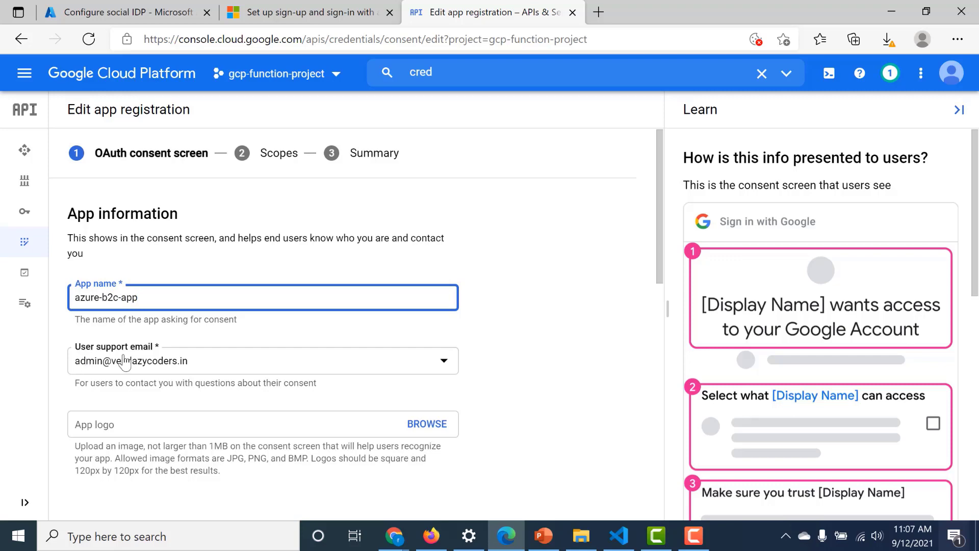
scroll(144, 353, down, 13)
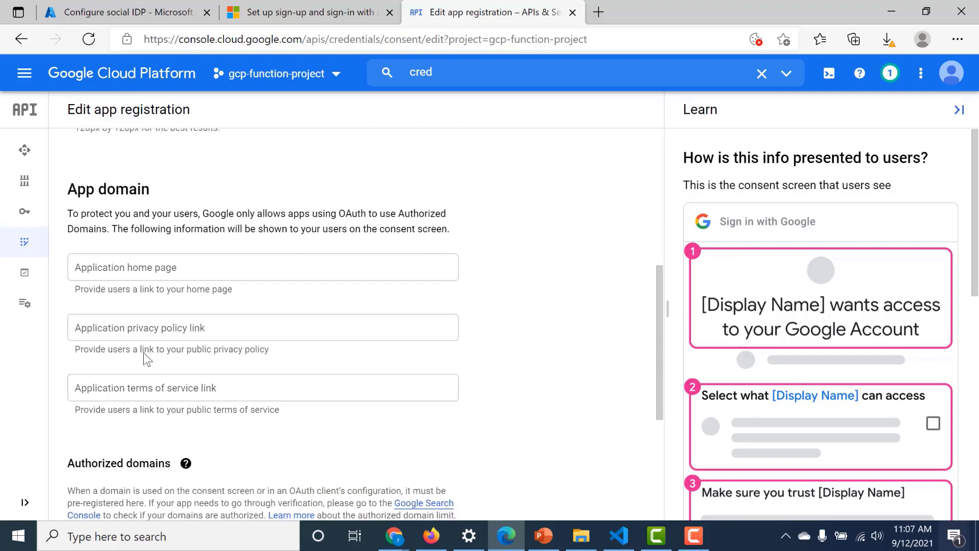
drag(184, 304, 87, 307)
key(BackSpace)
key(BackSpace)
key(BackSpace)
key(ctrl+v)
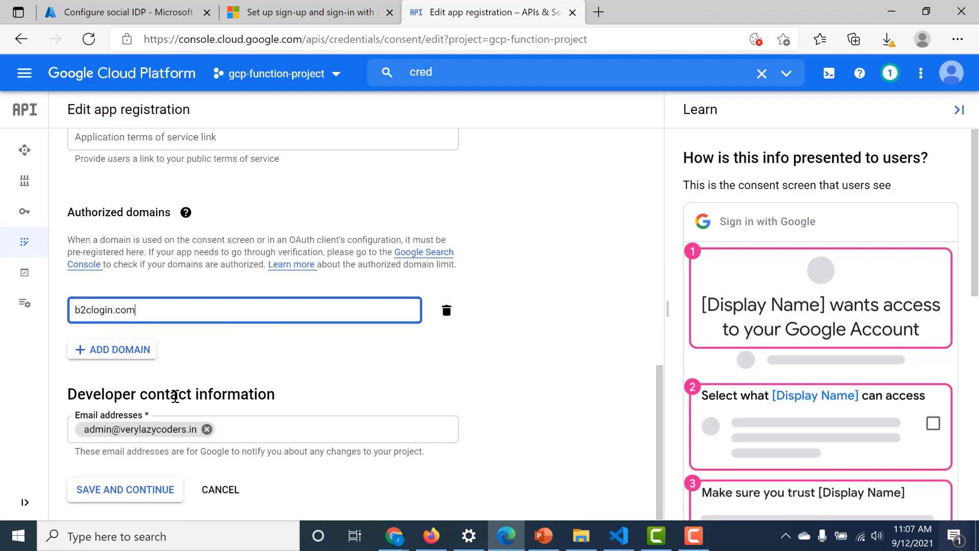
scroll(215, 432, up, 6)
scroll(192, 365, down, 6)
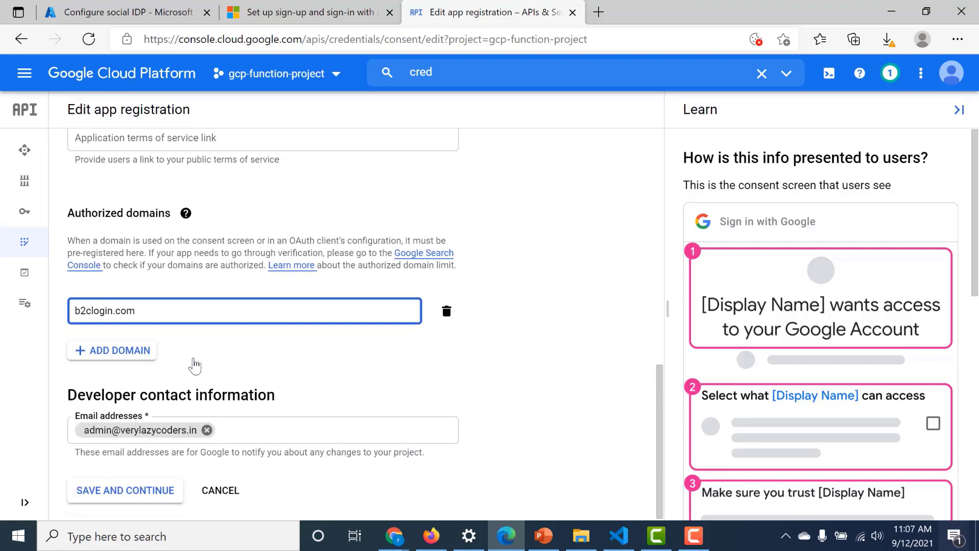
scroll(187, 418, up, 6)
scroll(187, 418, down, 6)
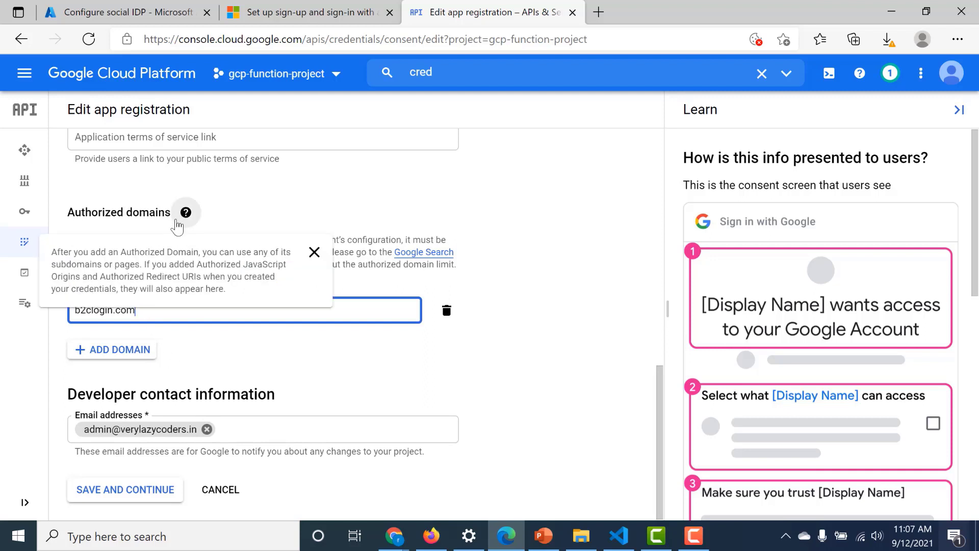
drag(135, 311, 80, 312)
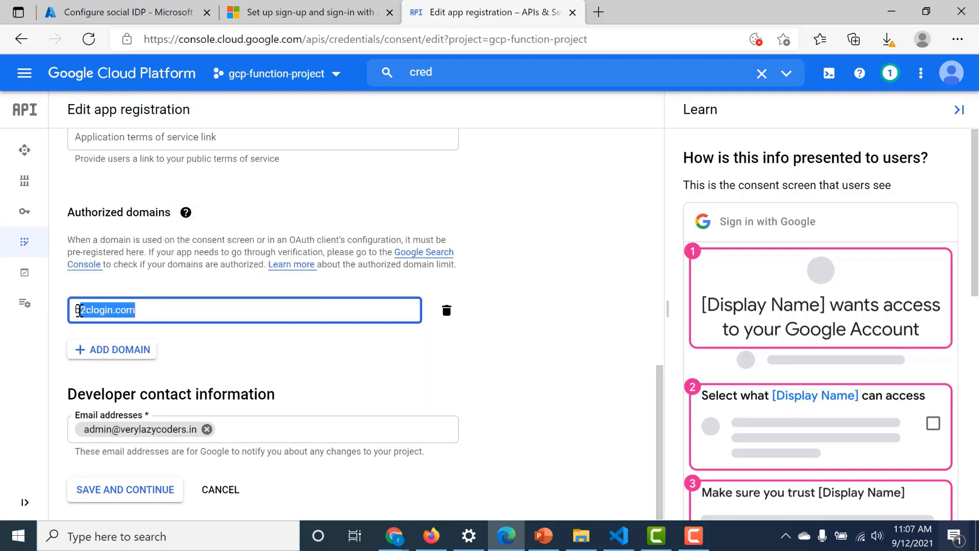
- Save the app details and scopes pages to reach the registration Summary
click(109, 490)
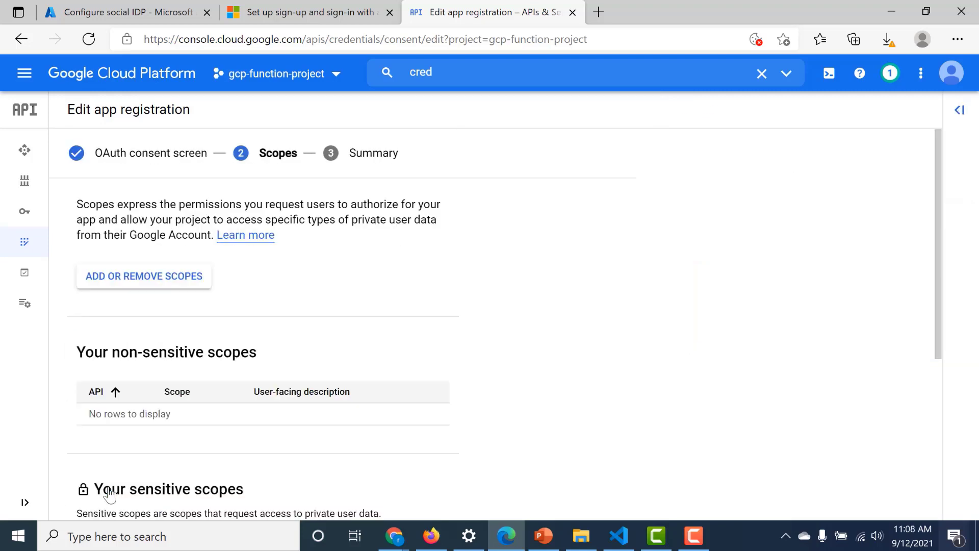
scroll(109, 493, down, 5)
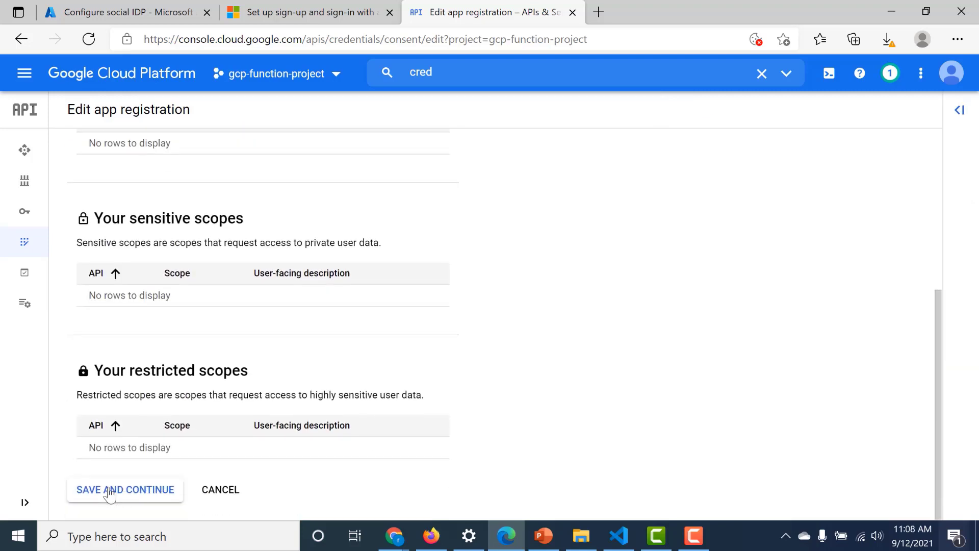
scroll(109, 493, up, 5)
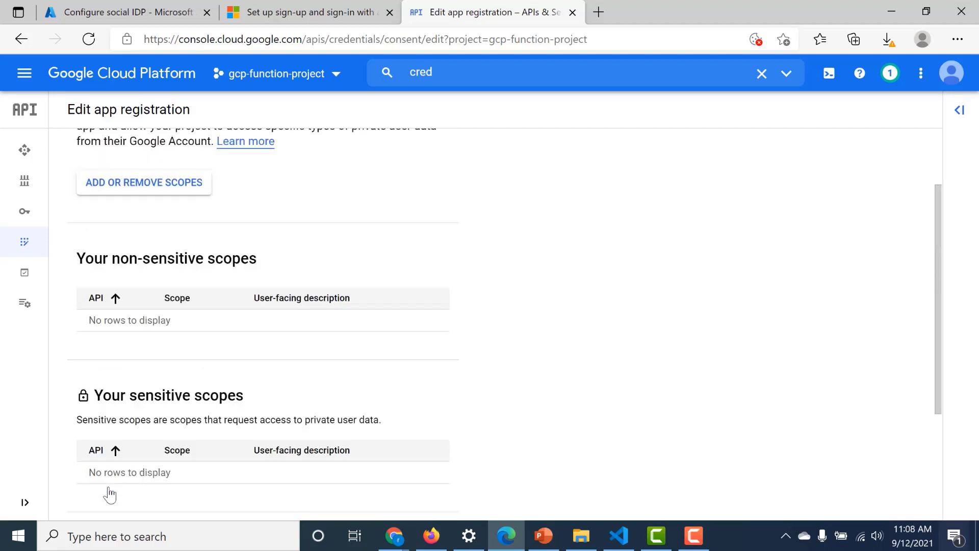
scroll(109, 494, down, 5)
click(109, 491)
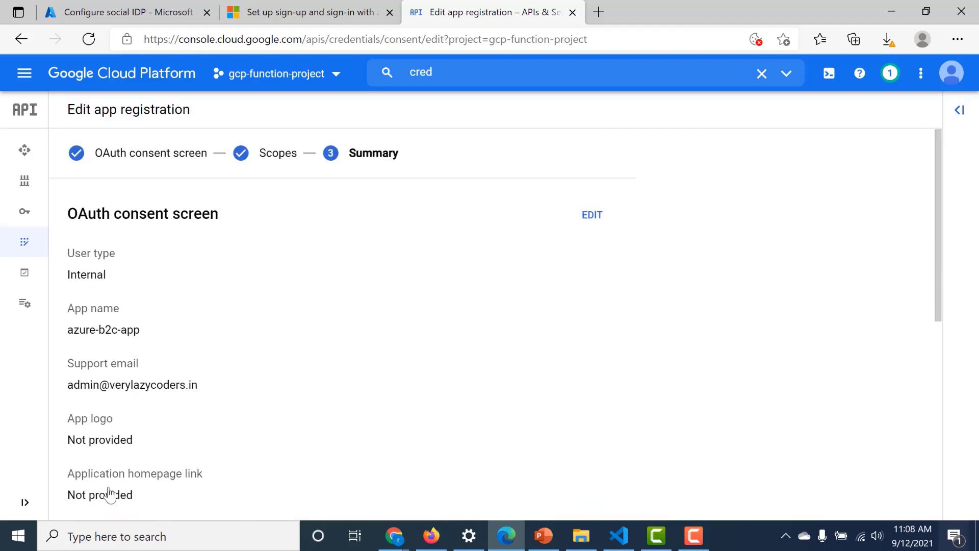
scroll(109, 494, down, 8)
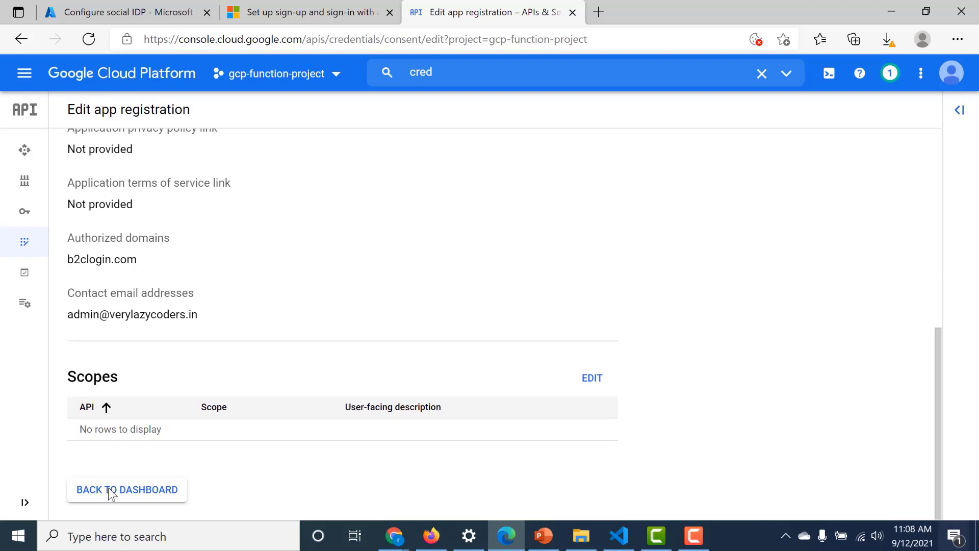
scroll(109, 493, up, 10)
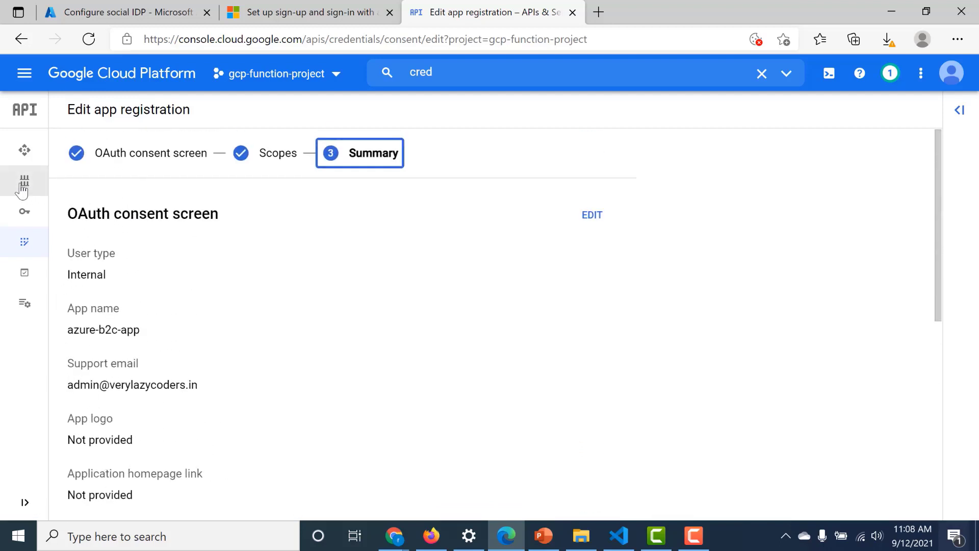
- Start a new OAuth client ID from Credentials with application type Web application
mouse_move(19, 189)
click(76, 214)
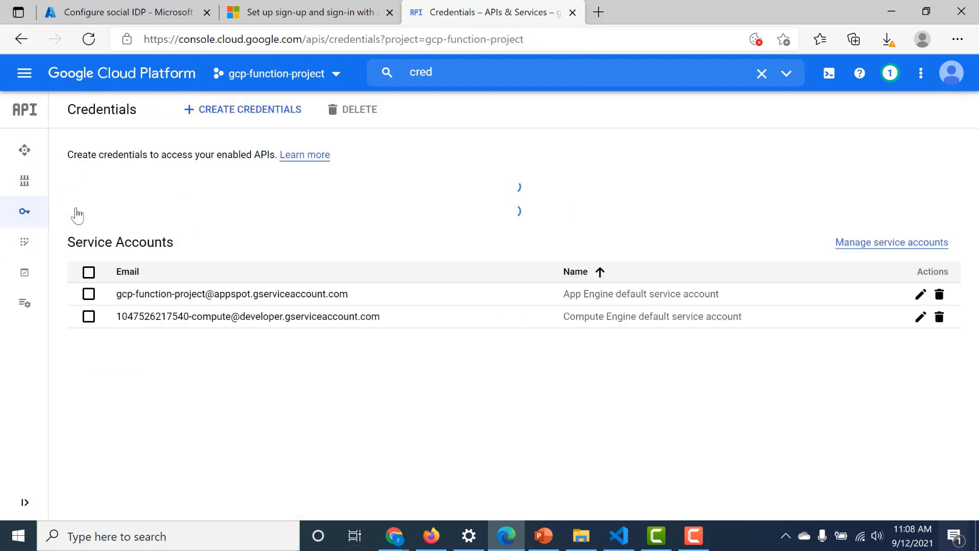
click(222, 115)
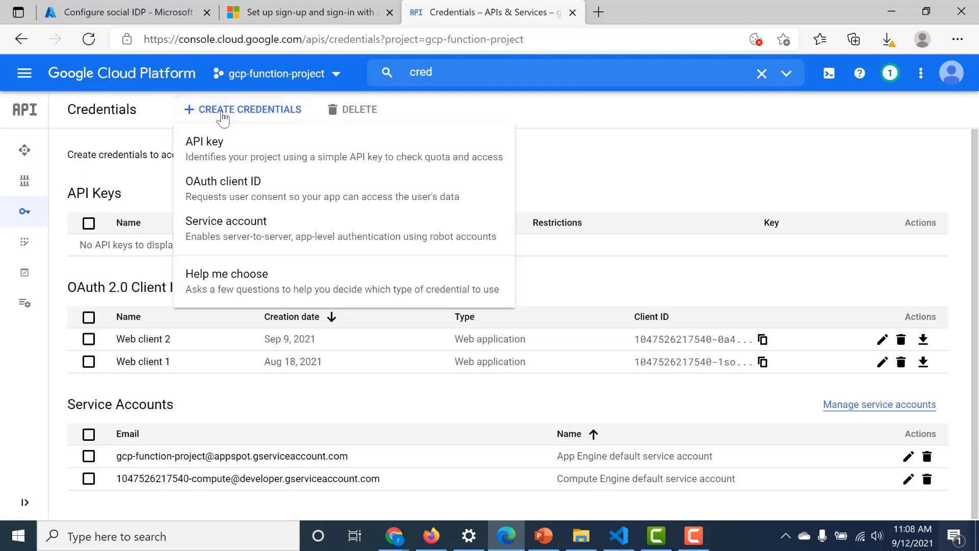
click(228, 189)
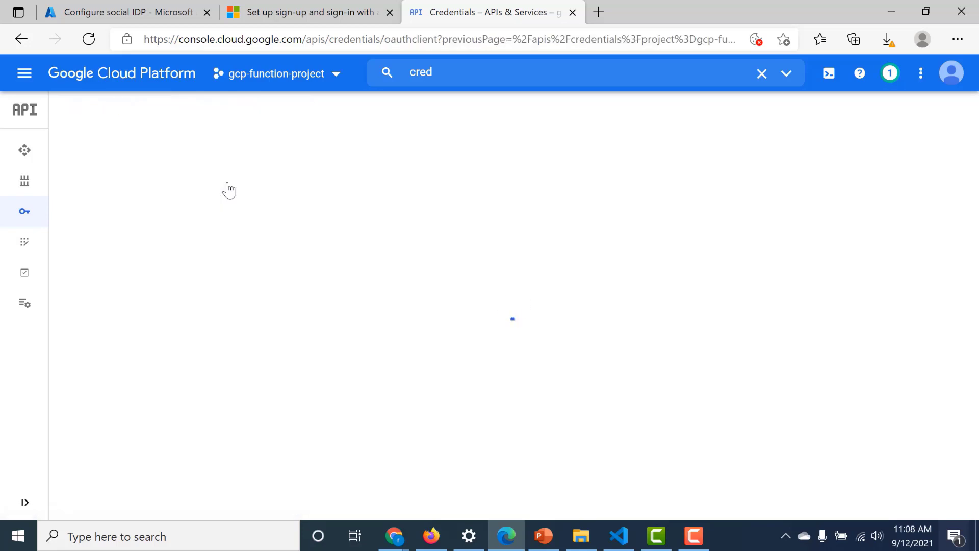
click(227, 228)
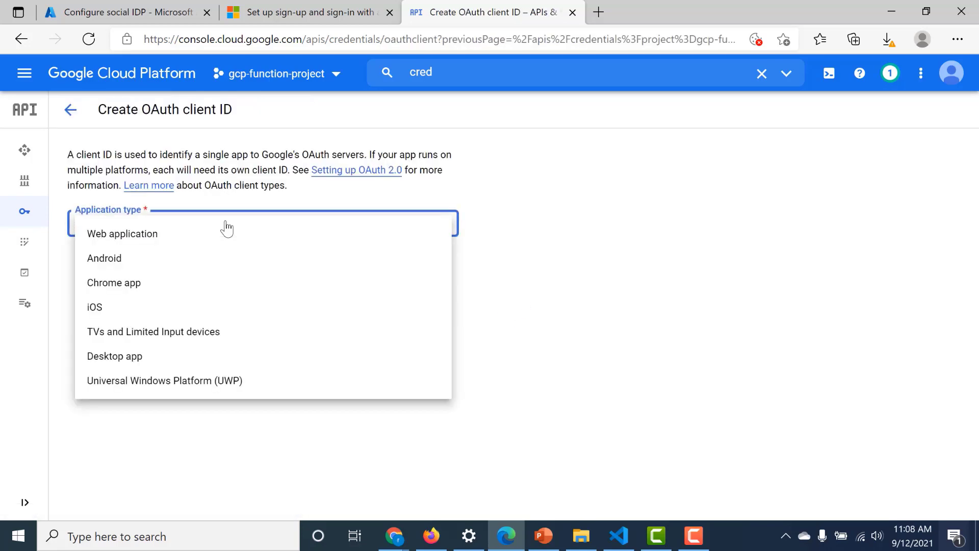
click(228, 242)
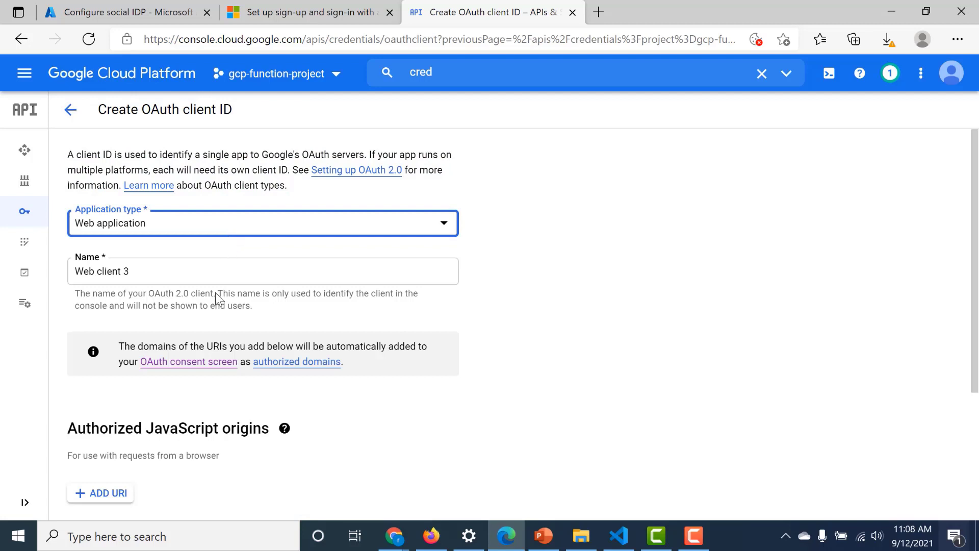
- Add an empty Authorized JavaScript origins URI row and bring up the Google setup article
scroll(209, 321, down, 4)
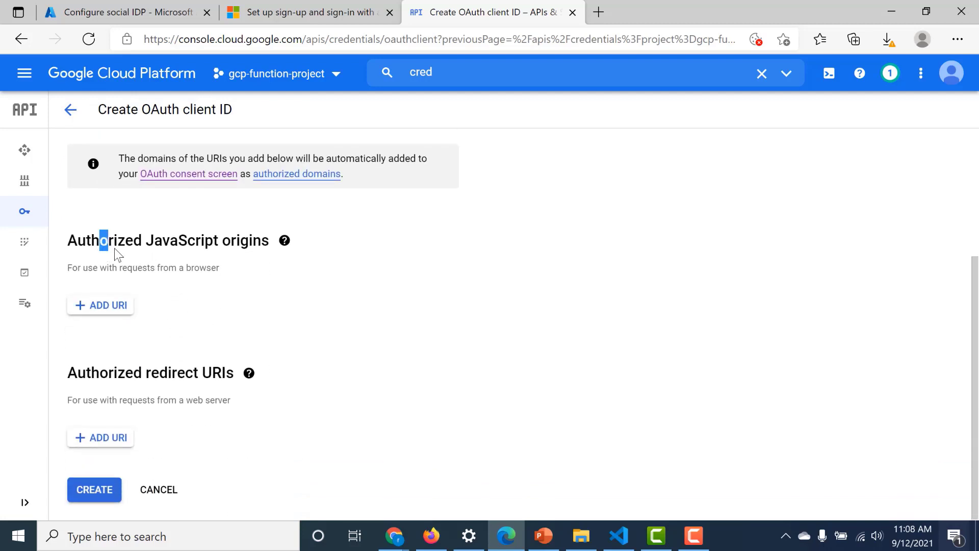
drag(115, 248, 219, 247)
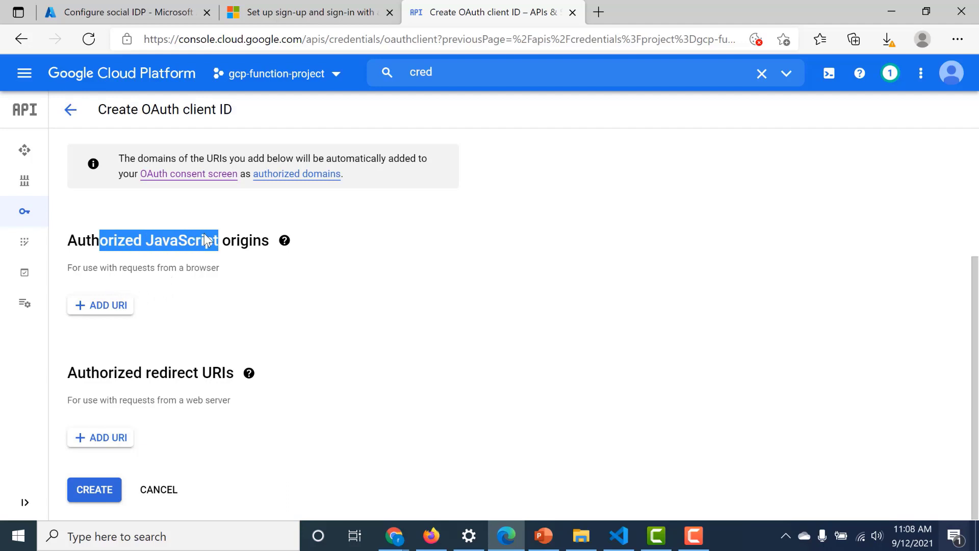
drag(92, 374, 234, 349)
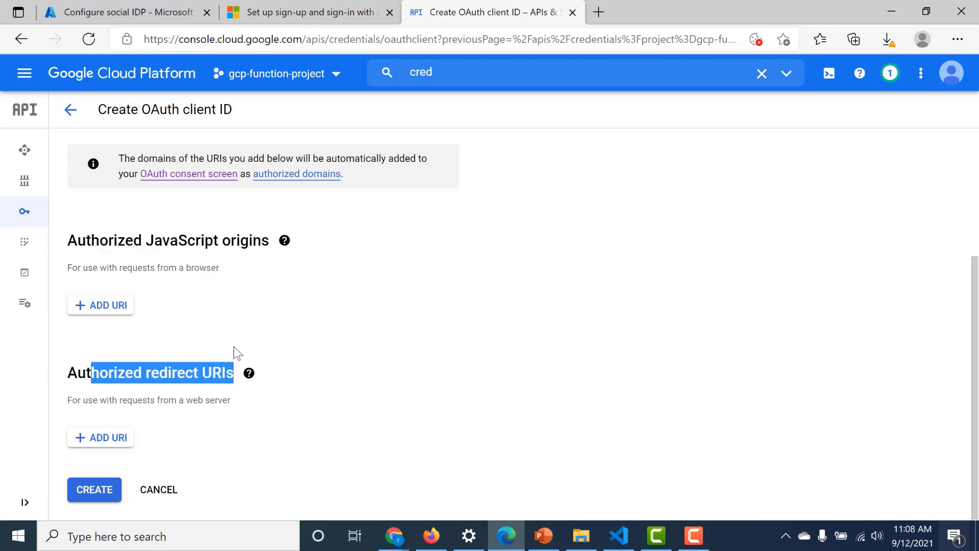
click(108, 306)
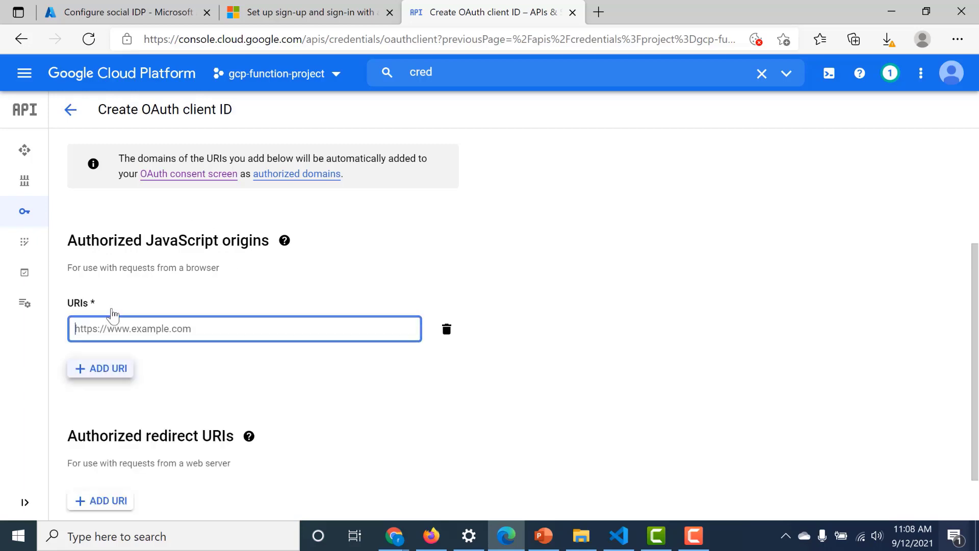
click(295, 14)
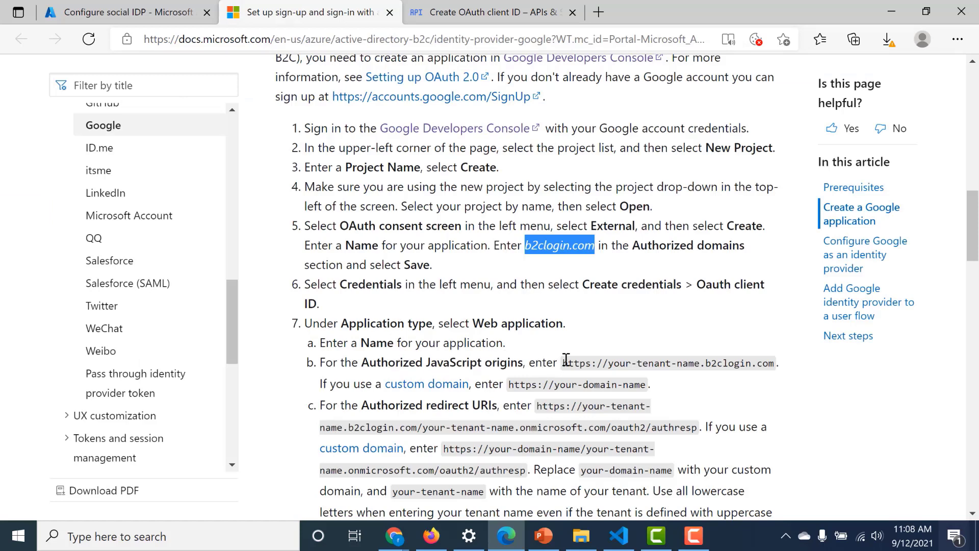
- Set the JavaScript origin to the vlcb2capp b2clogin.com URL copied from the guide
drag(563, 362, 768, 360)
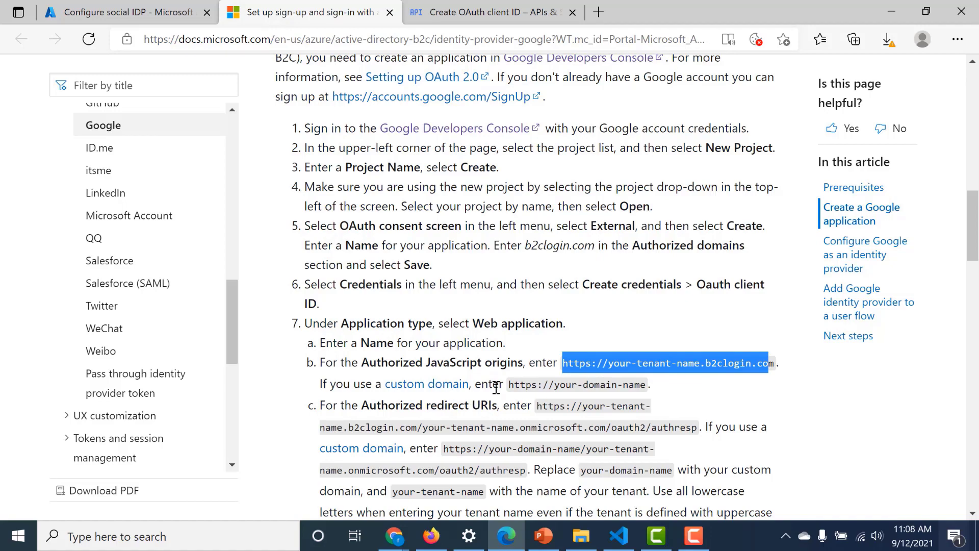
drag(501, 385, 643, 364)
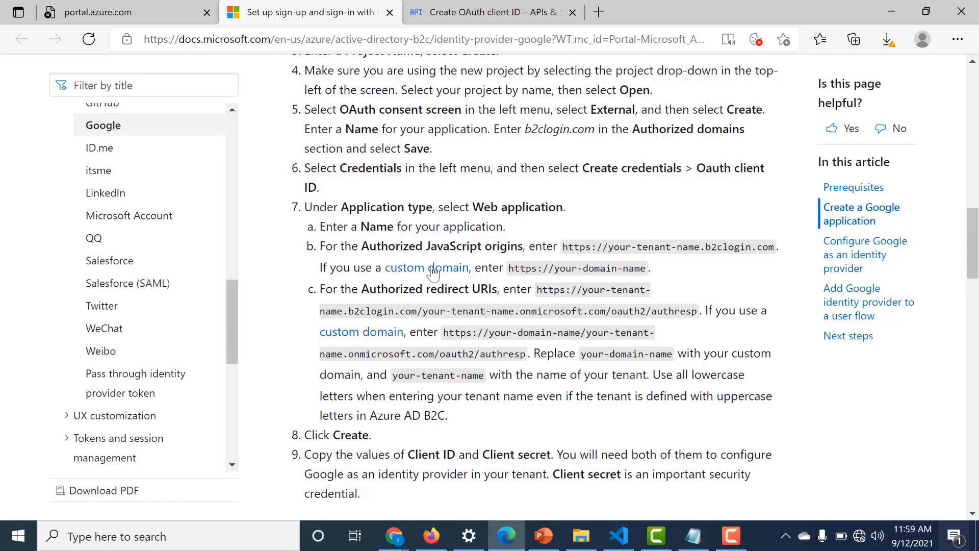
drag(563, 249, 778, 248)
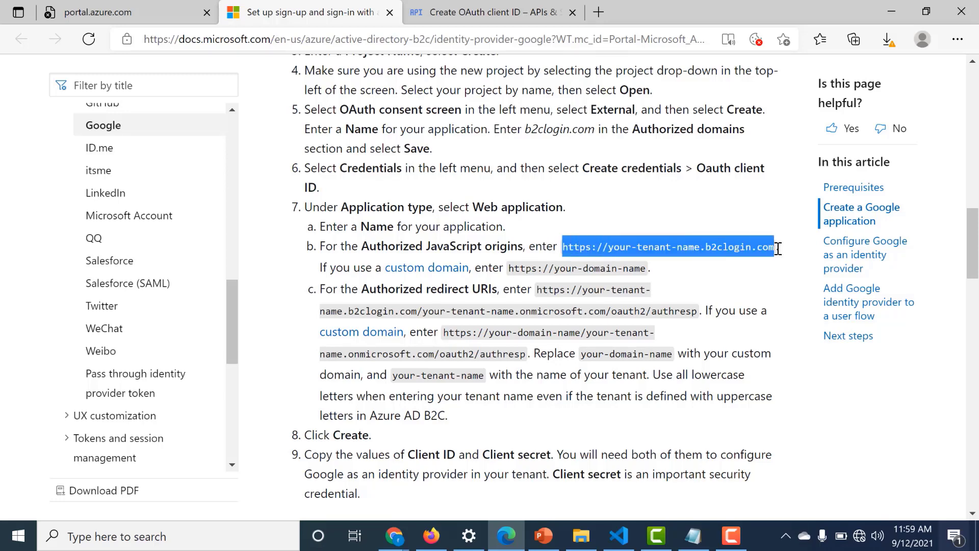
click(778, 248)
click(578, 17)
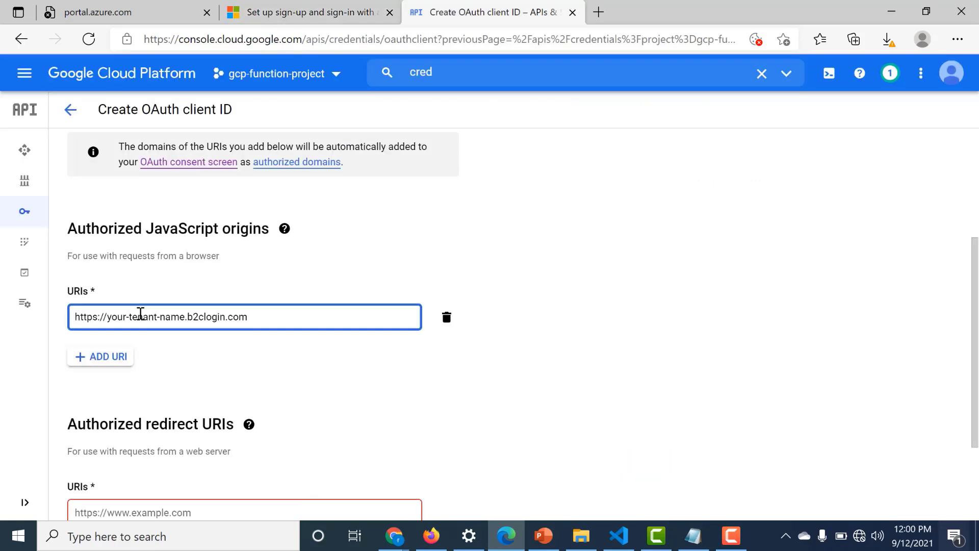
drag(109, 319, 183, 316)
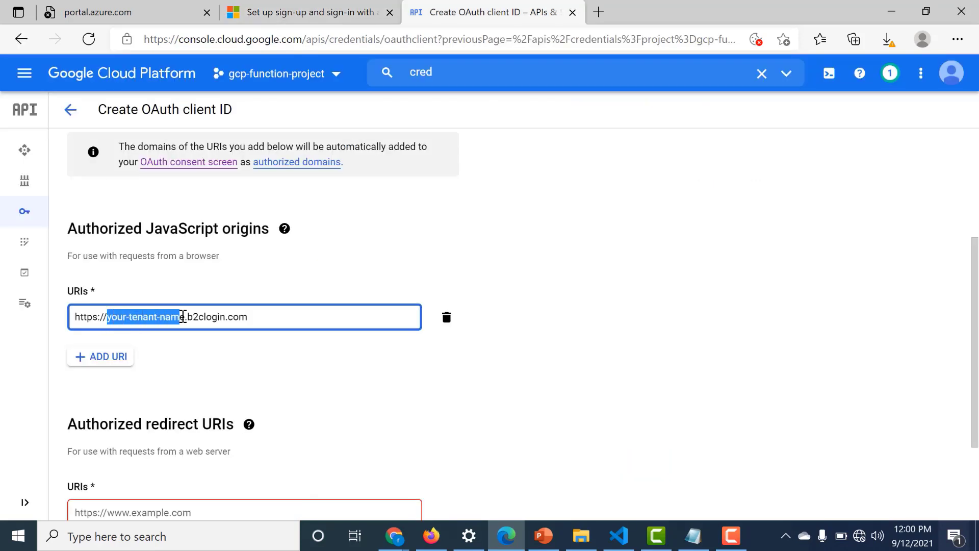
key(Delete)
text(vlcb2capp)
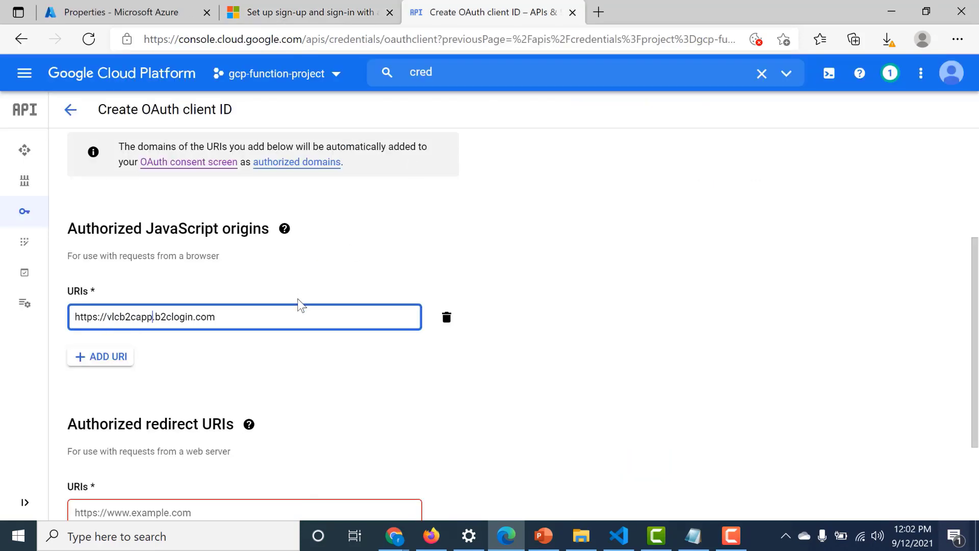
click(465, 422)
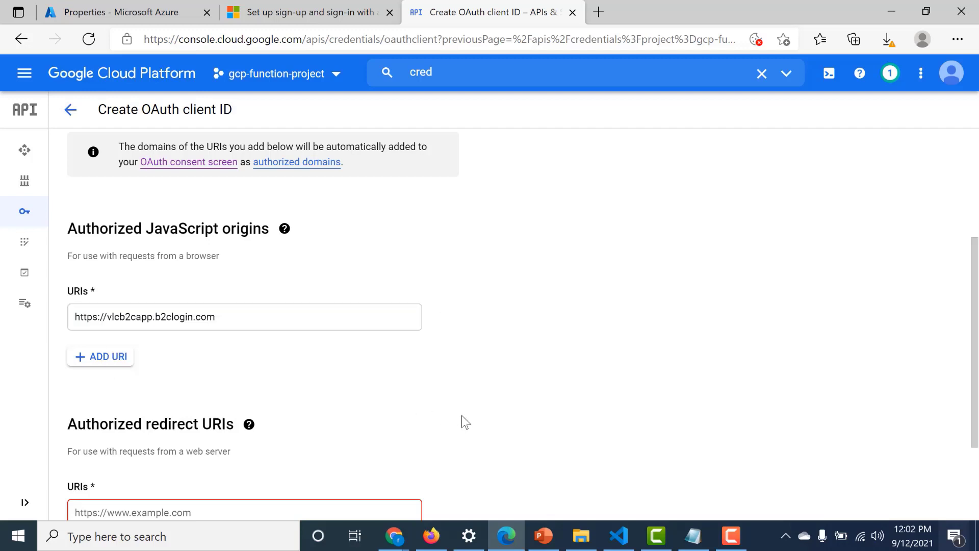
scroll(462, 416, down, 2)
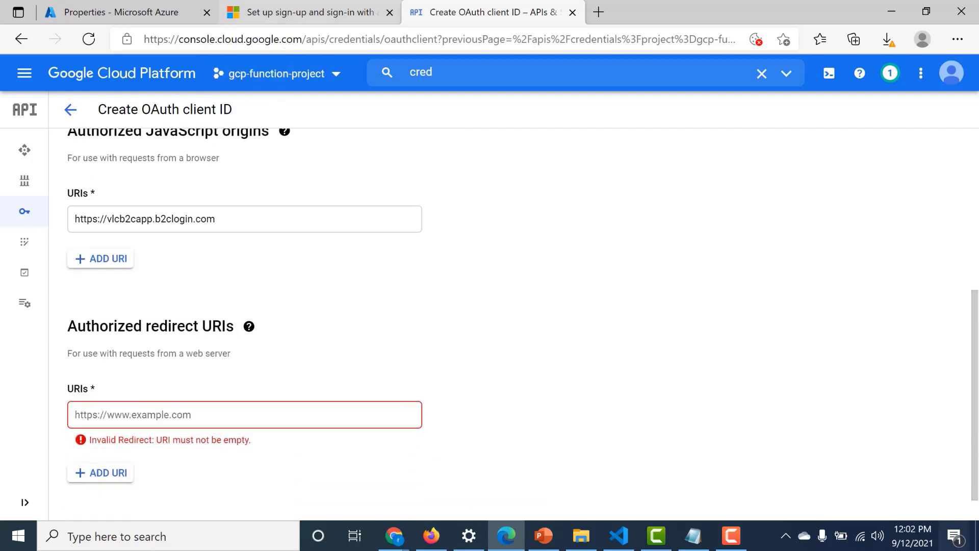
- Paste the guide's example authresp redirect URI into the redirect URI field
click(306, 13)
click(566, 332)
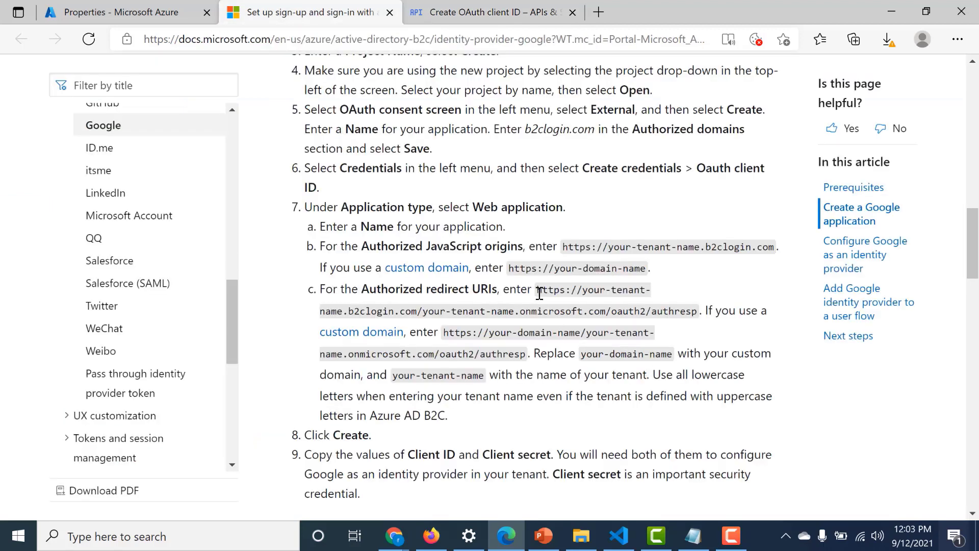
drag(539, 294, 699, 315)
key(ctrl+c)
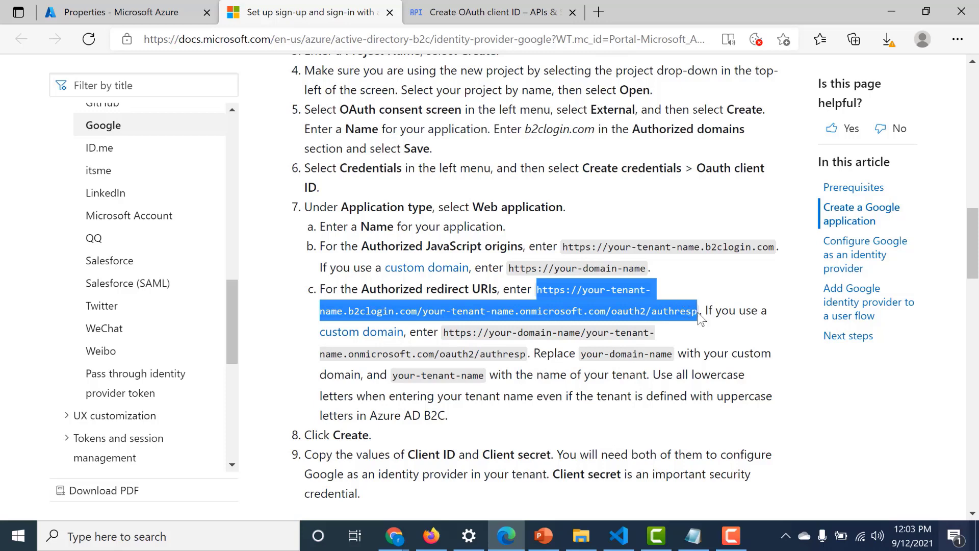
click(189, 10)
click(443, 11)
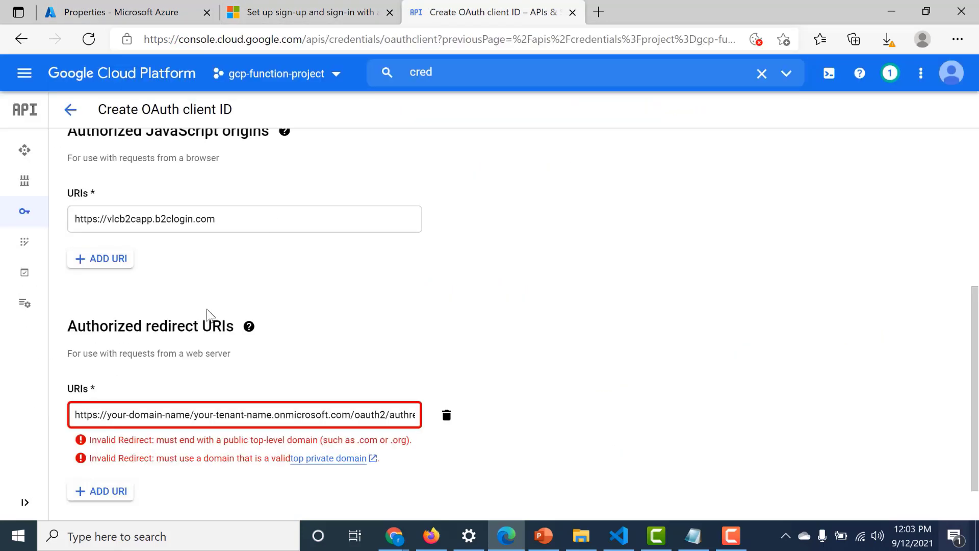
triple_click(196, 408)
key(ctrl+v)
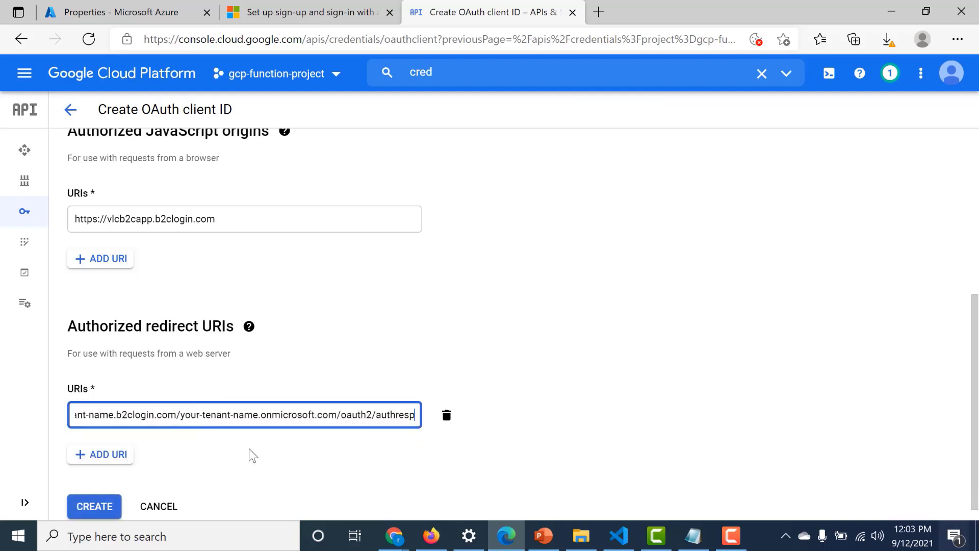
- Replace both redirect URI tenant placeholders with vlcb2capp, create the client, and copy its client ID
click(129, 218)
double_click(129, 219)
key(ctrl+c)
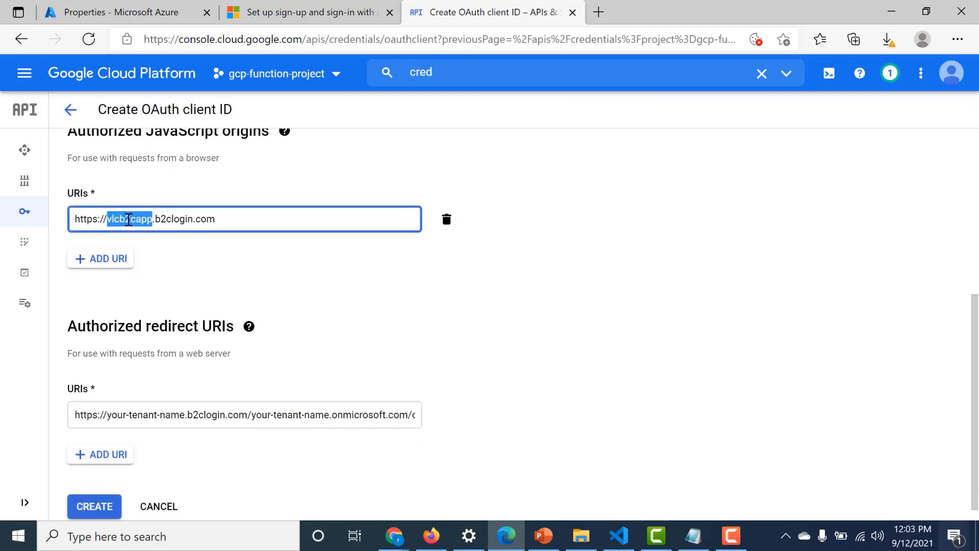
mouse_move(264, 344)
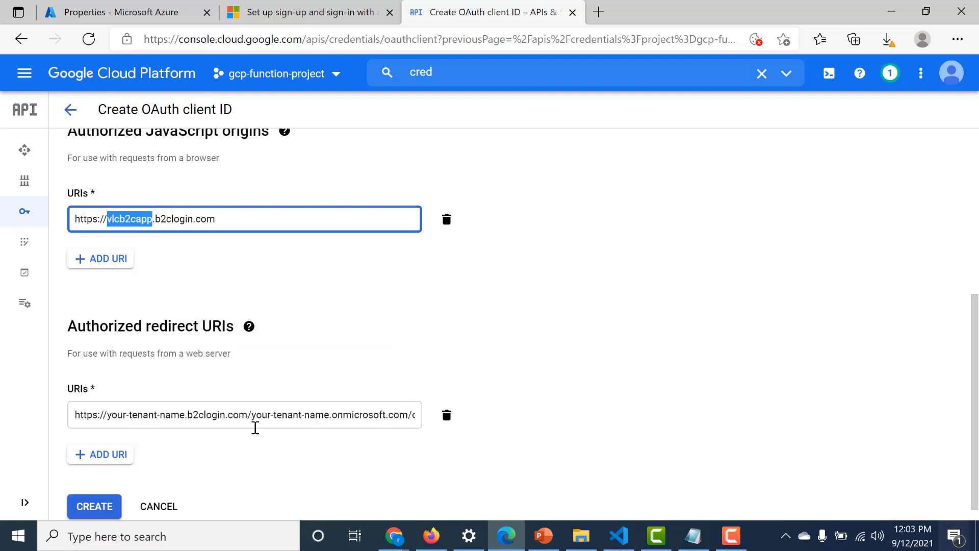
drag(255, 418, 327, 413)
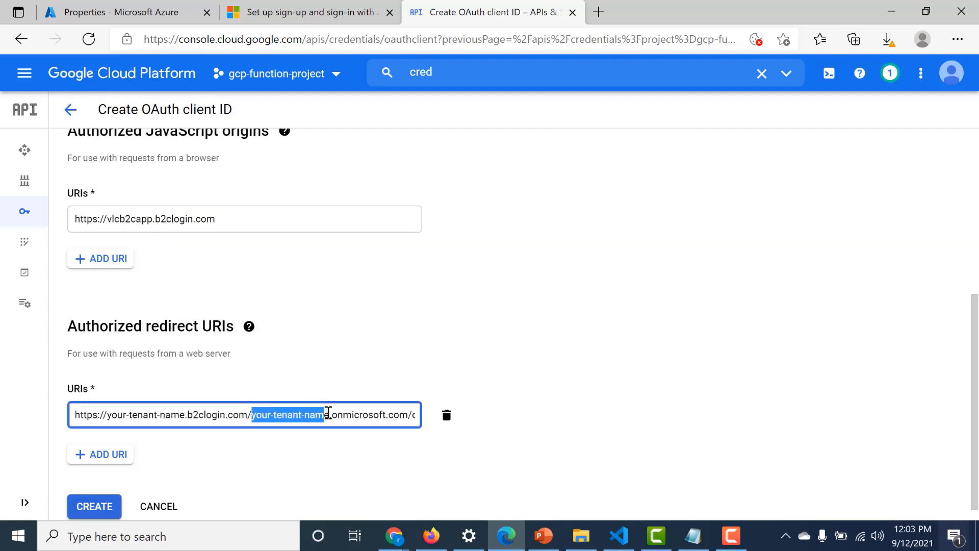
key(ctrl+v)
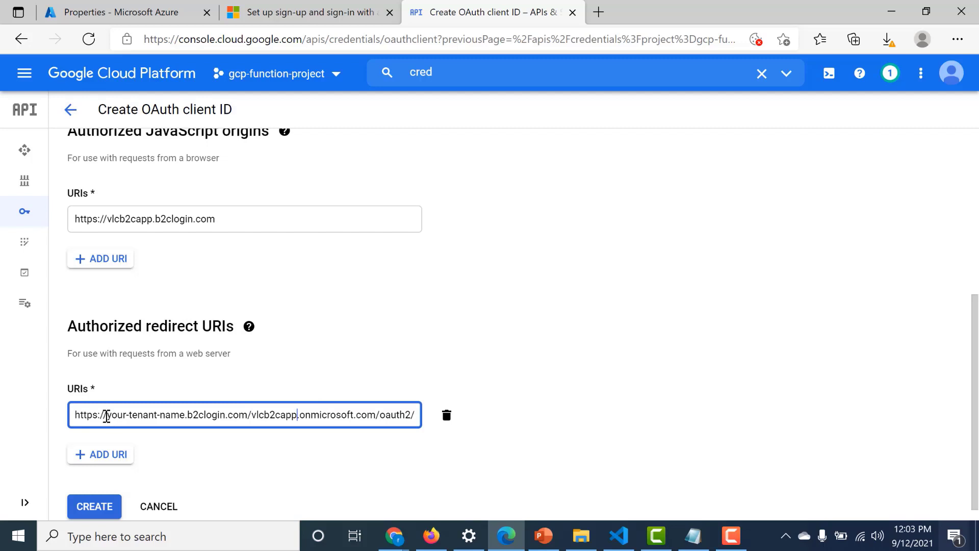
drag(106, 416, 184, 414)
key(ctrl+v)
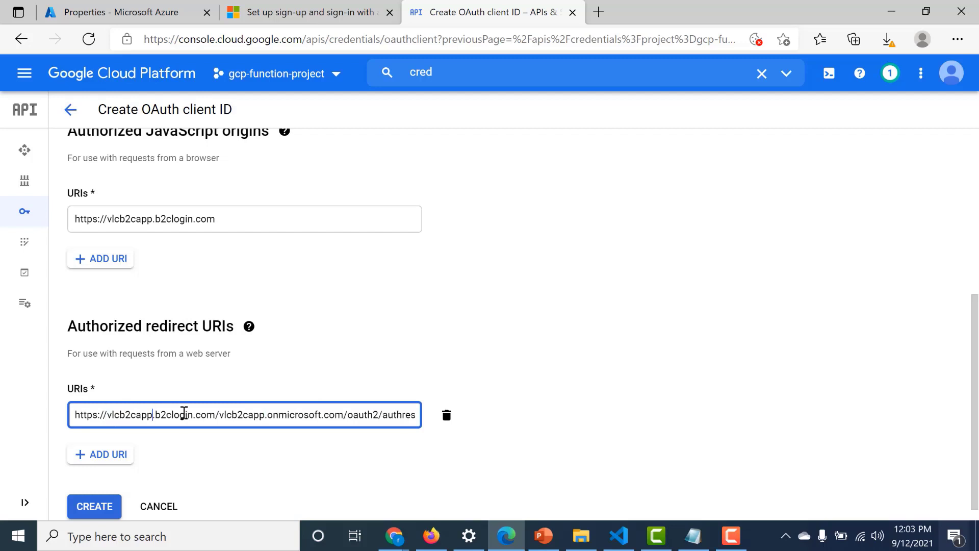
click(861, 344)
scroll(860, 345, down, 1)
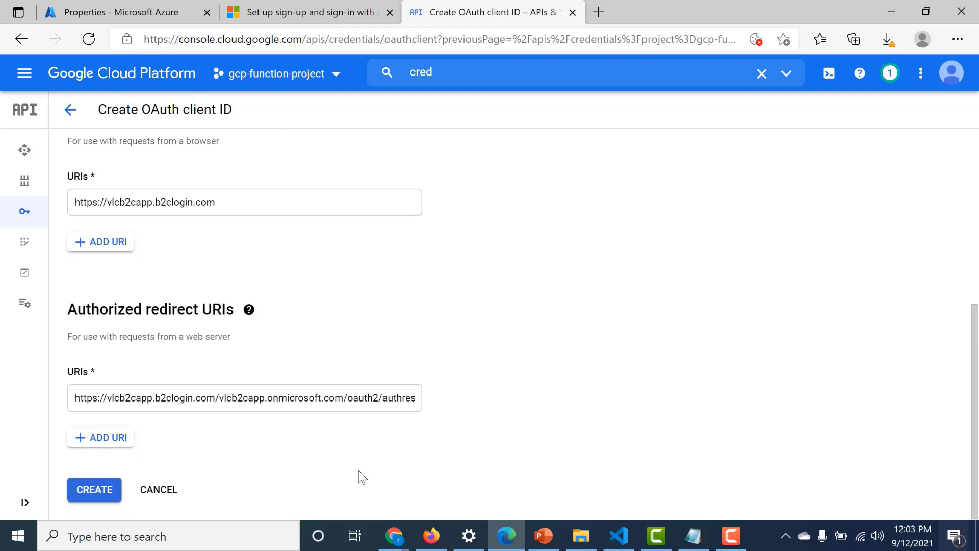
drag(335, 397, 495, 411)
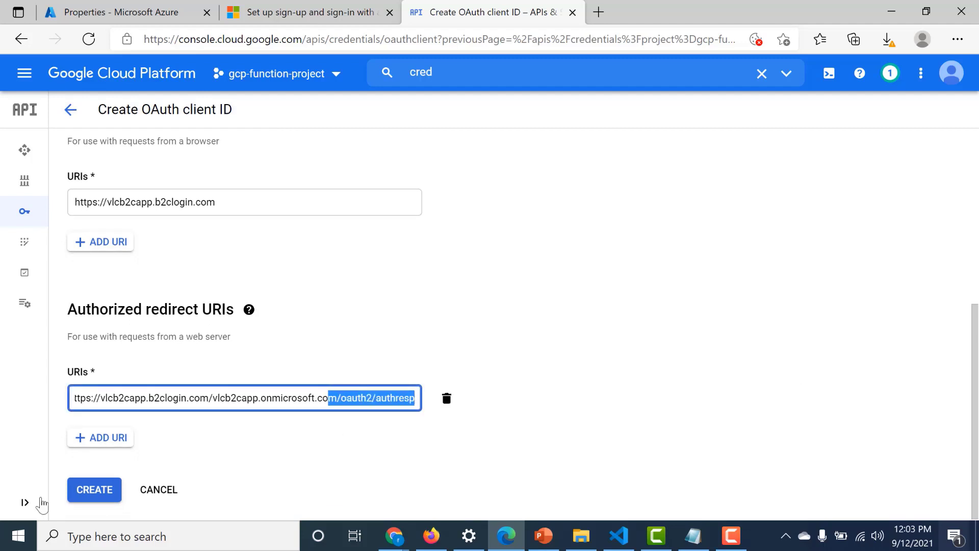
click(93, 492)
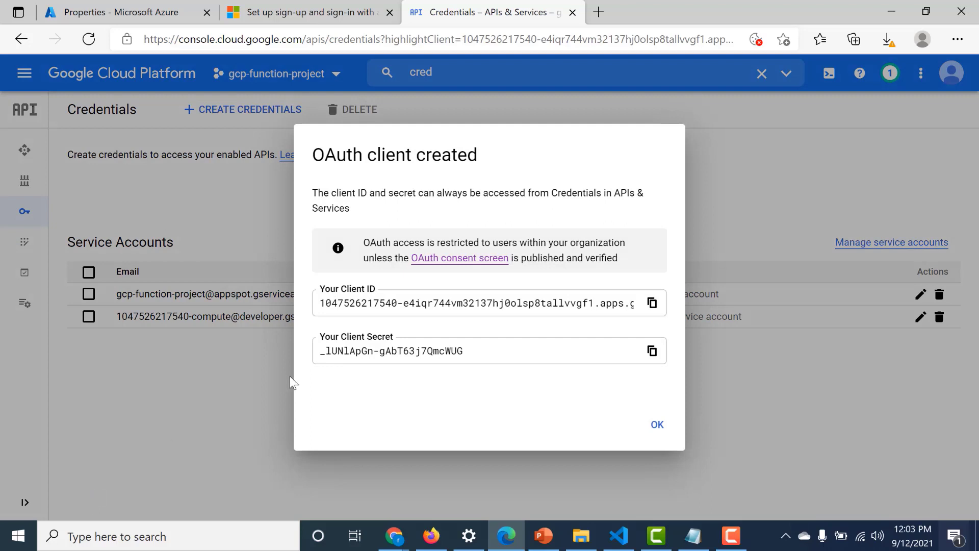
click(652, 303)
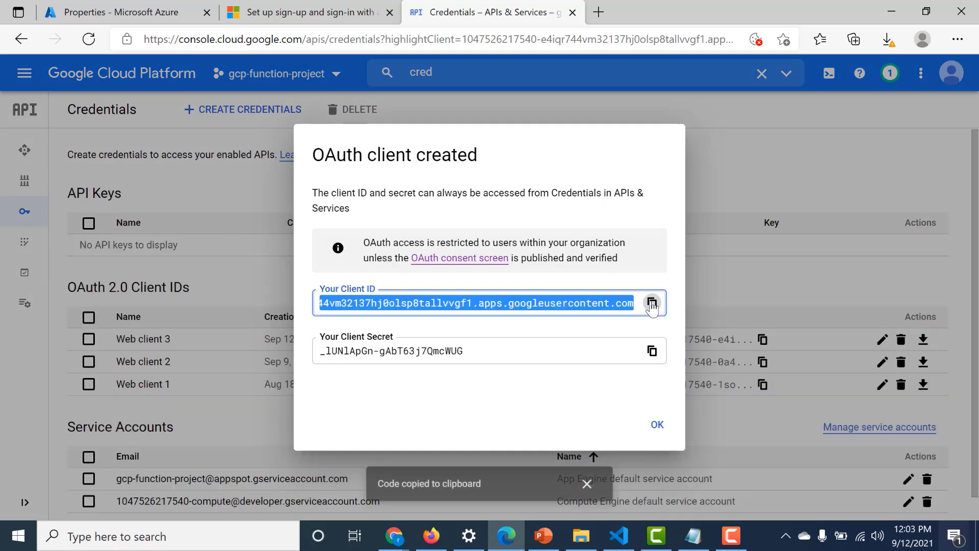
- Find Azure AD B2C and start adding Google under its Identity providers
click(118, 12)
click(258, 61)
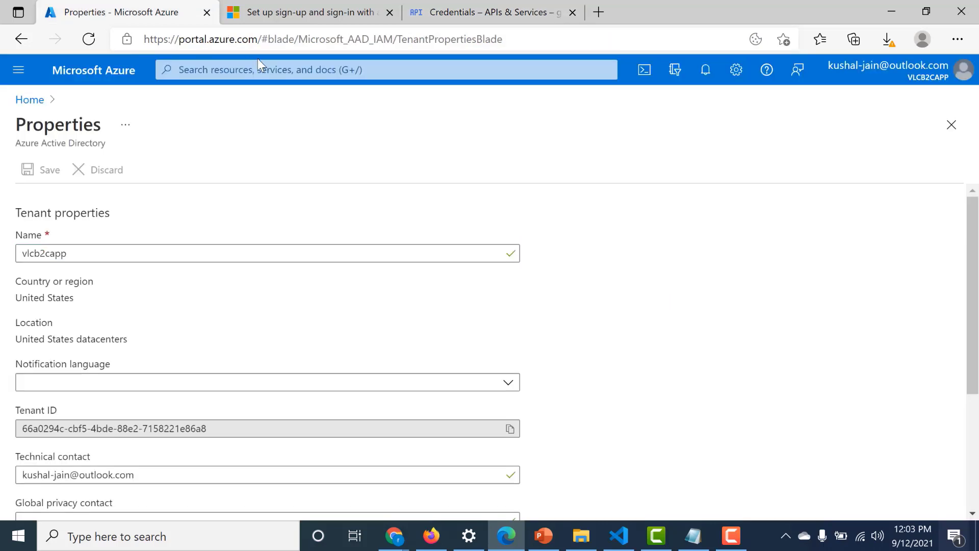
text(a)
key(BackSpace)
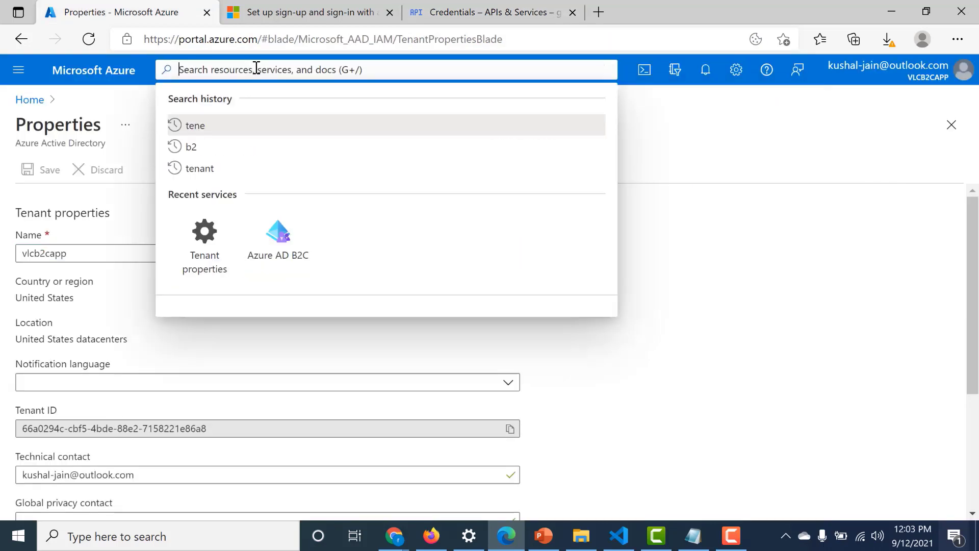
text(azure)
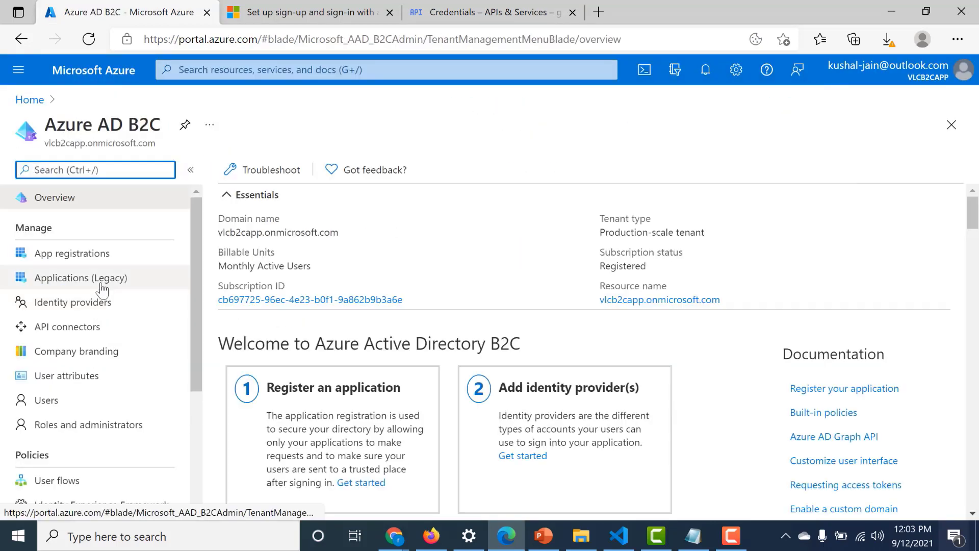
click(104, 255)
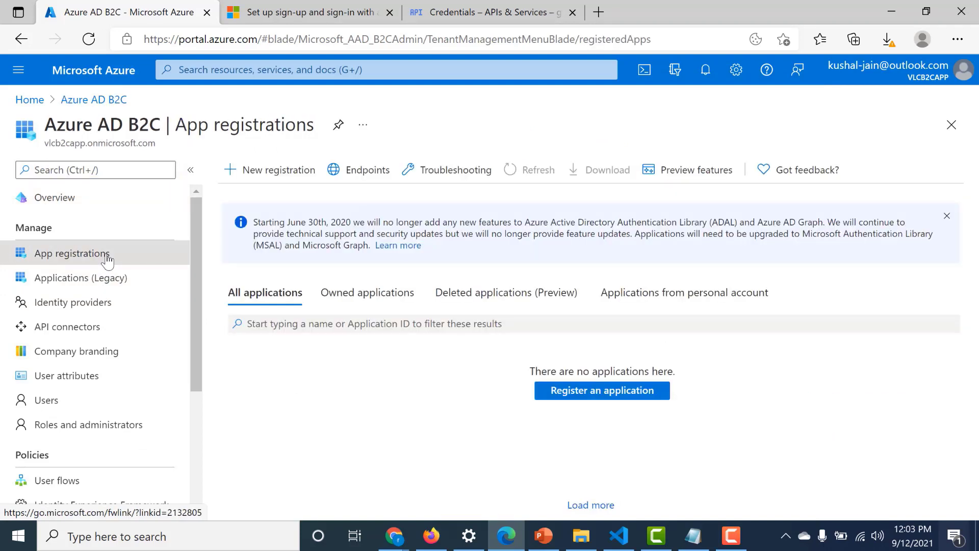
click(93, 317)
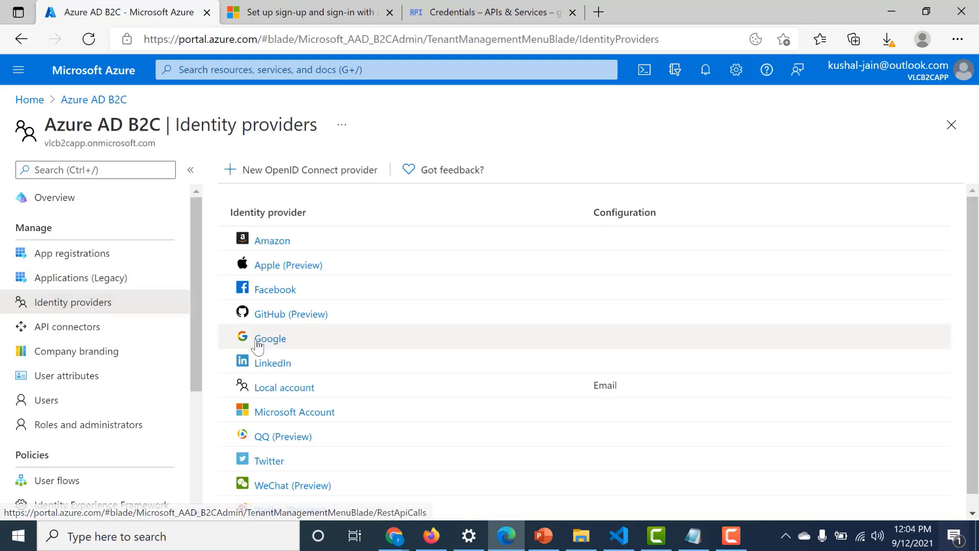
click(280, 339)
- Name the provider google, paste the Google client ID and client secret, and save
click(675, 334)
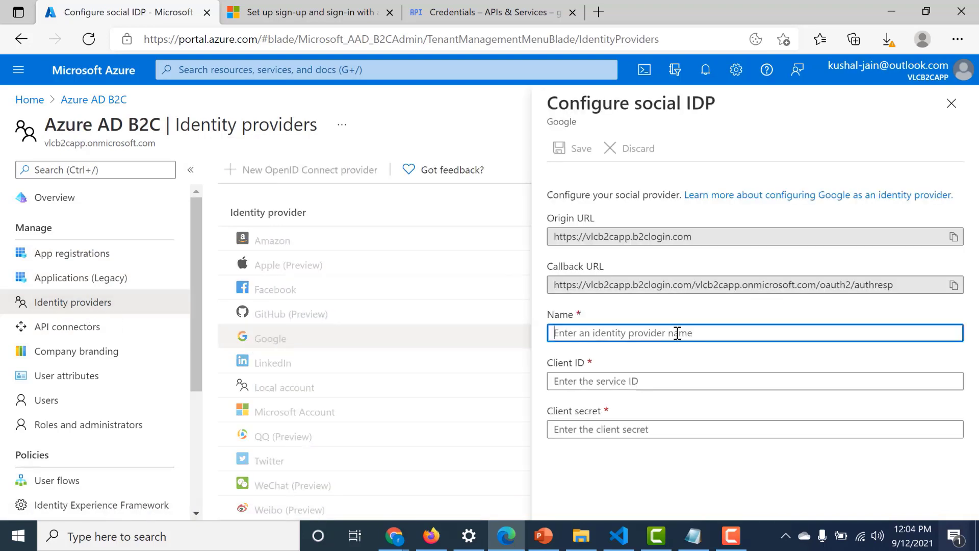
text(go)
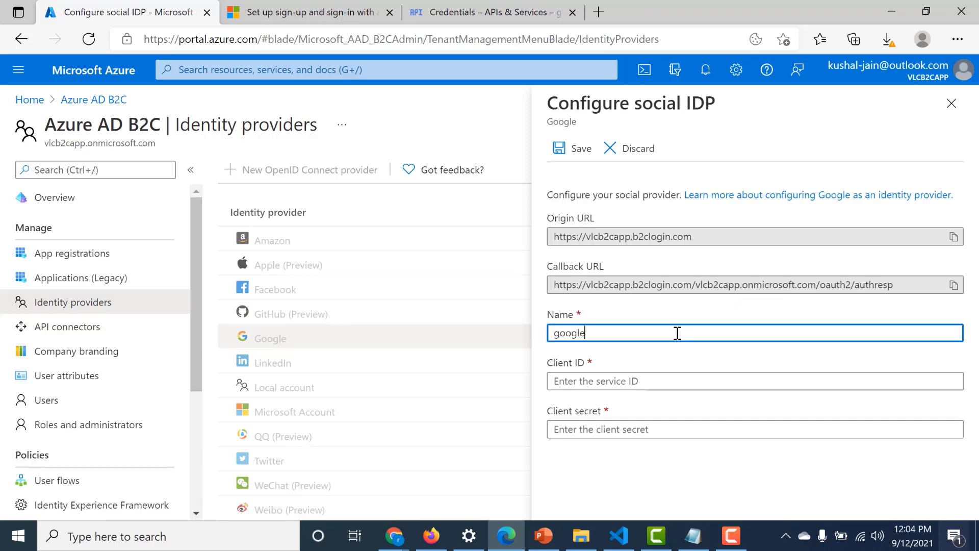
text(ogle)
click(678, 381)
key(ctrl+v)
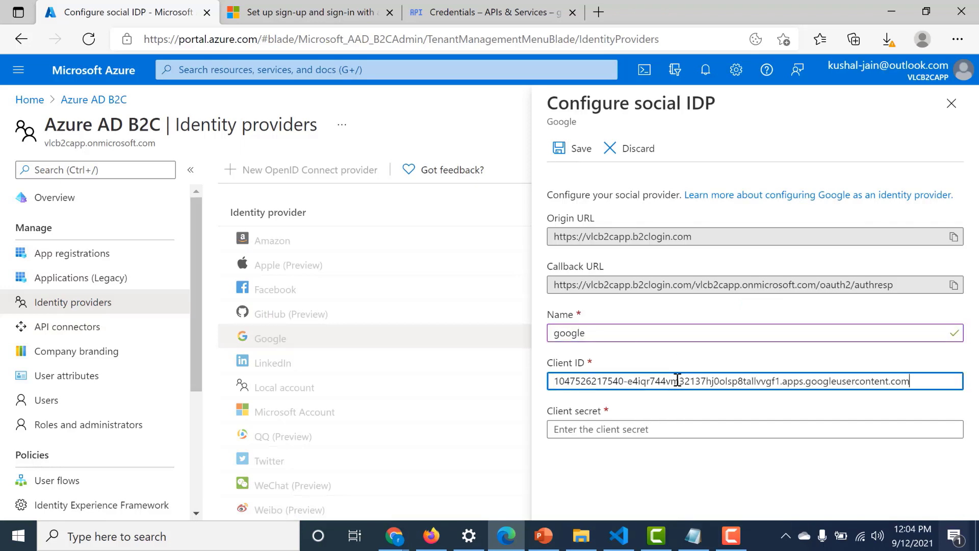
click(484, 12)
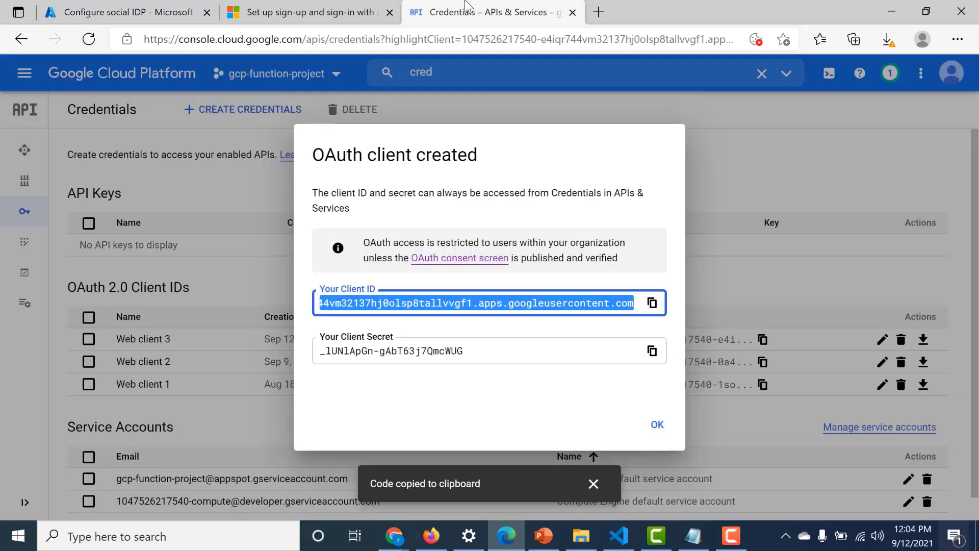
click(646, 356)
click(153, 12)
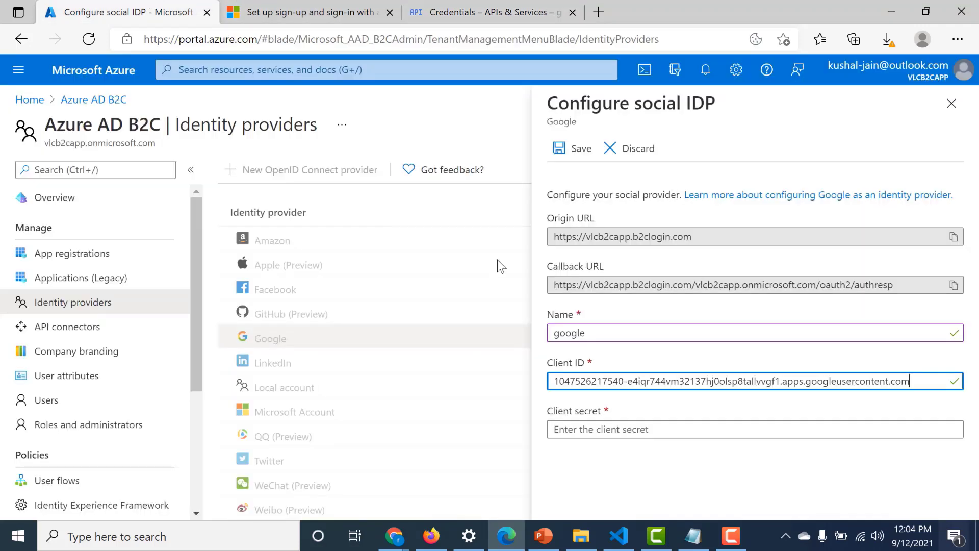
click(569, 430)
key(ctrl+v)
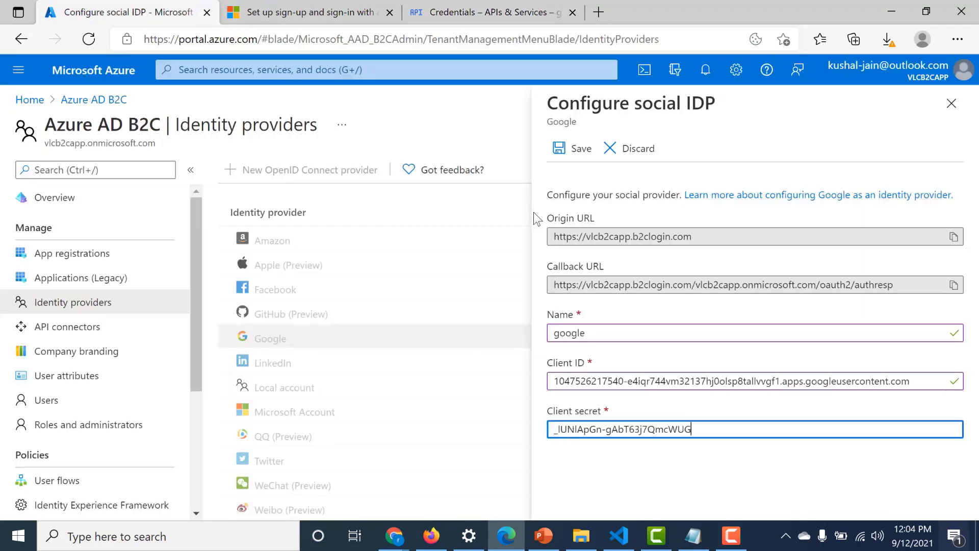
click(576, 145)
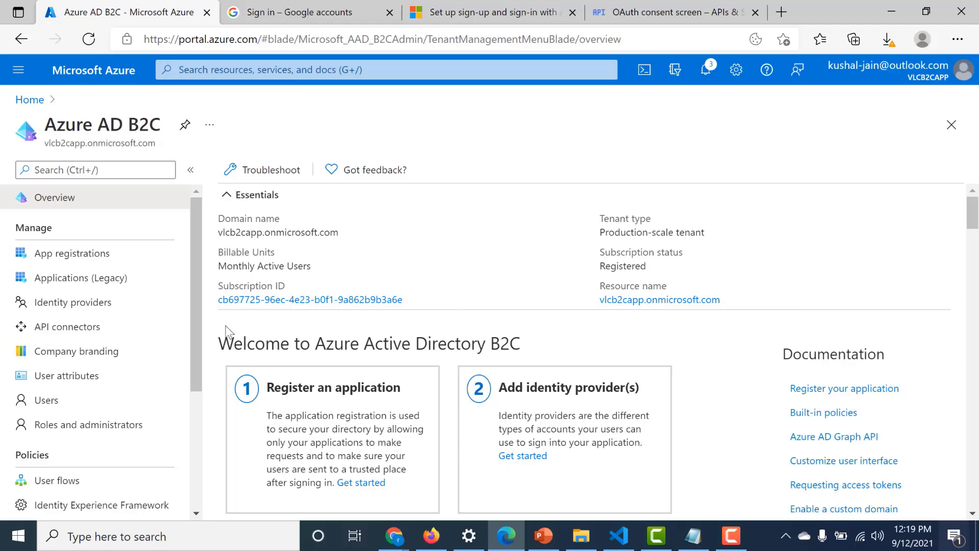
- Tick Google under B2C_1_default_flow's identity providers and save the user flow
drag(201, 326, 198, 363)
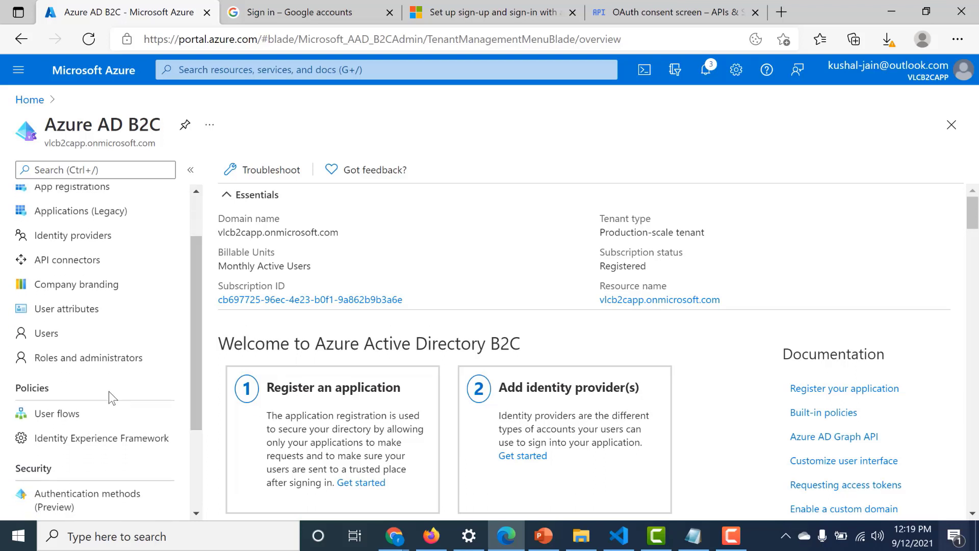
click(91, 416)
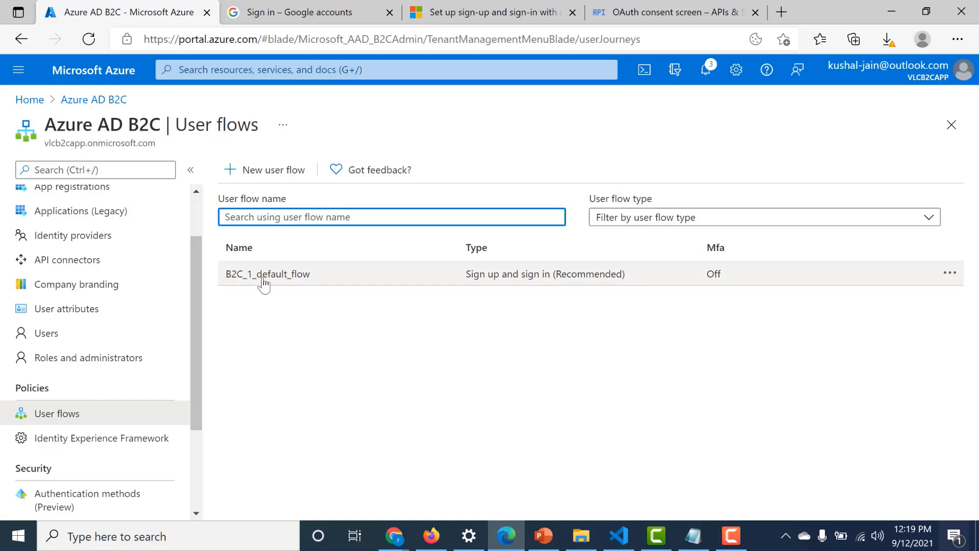
click(264, 279)
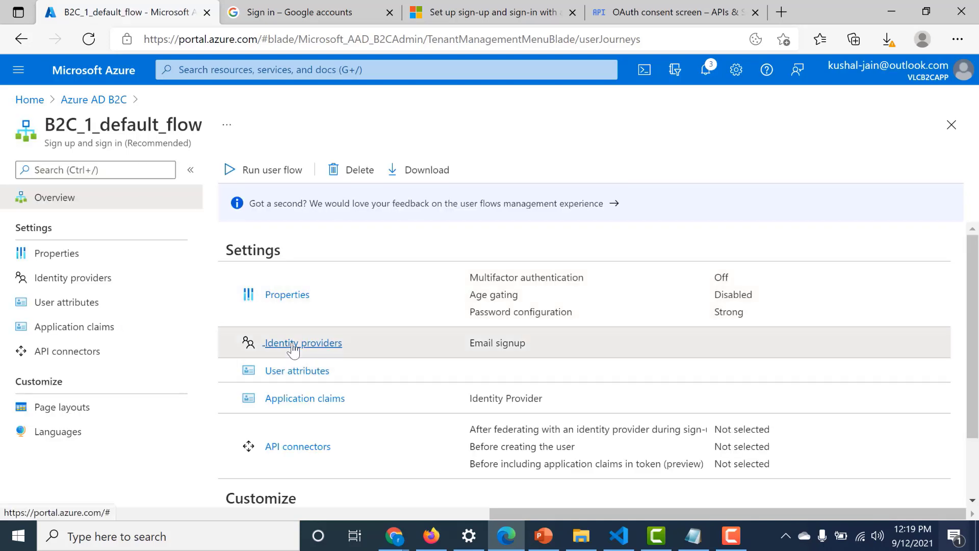
click(293, 347)
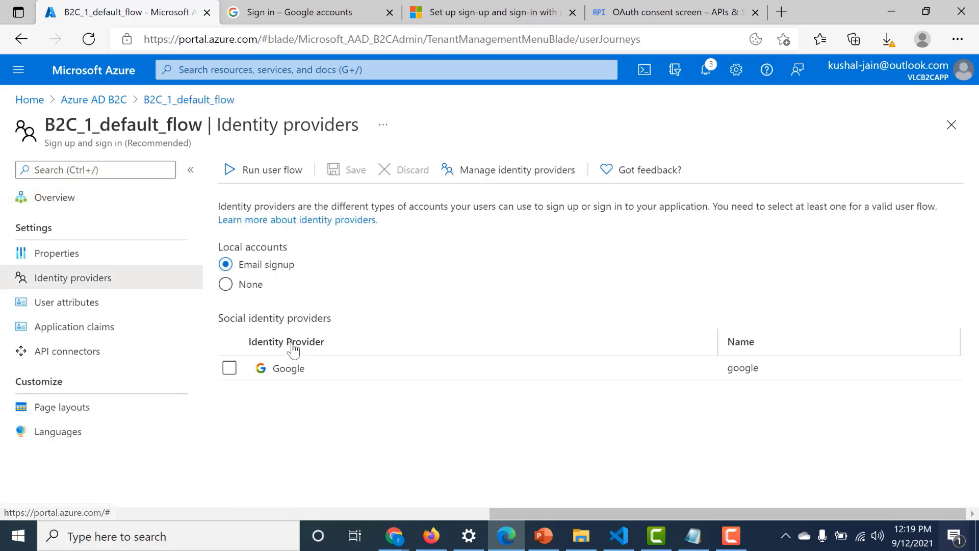
click(228, 371)
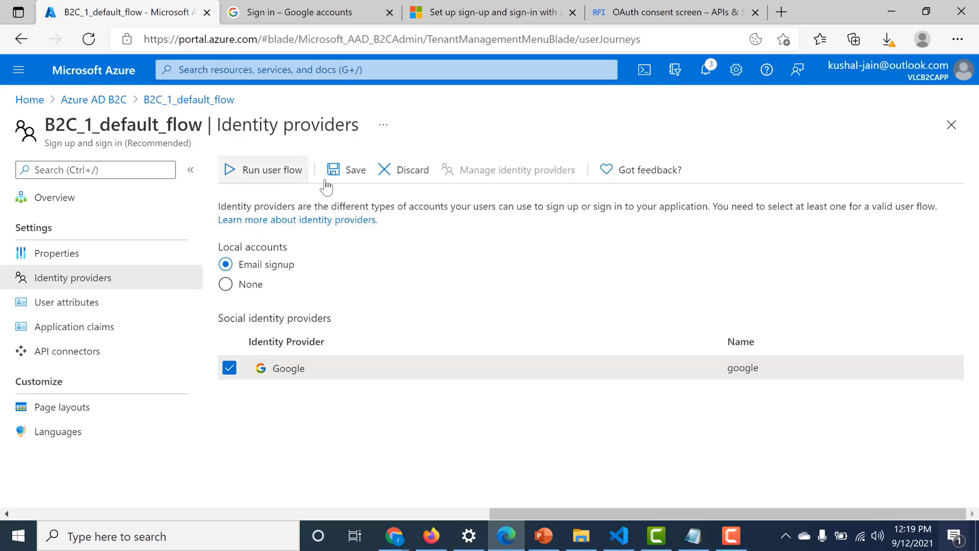
click(357, 171)
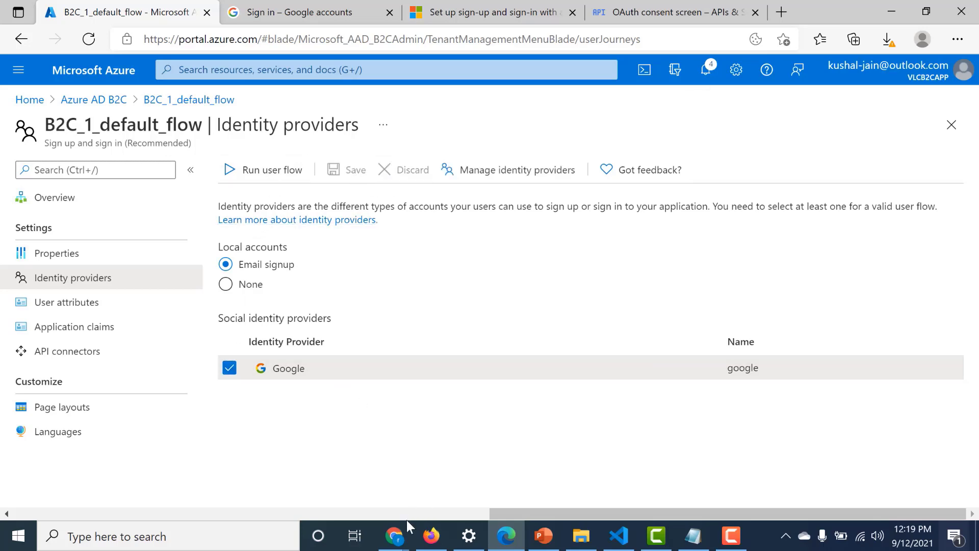
- Try a Google sign-in from the SPA, hit Error 403: org_internal, and return to Azure
mouse_move(399, 542)
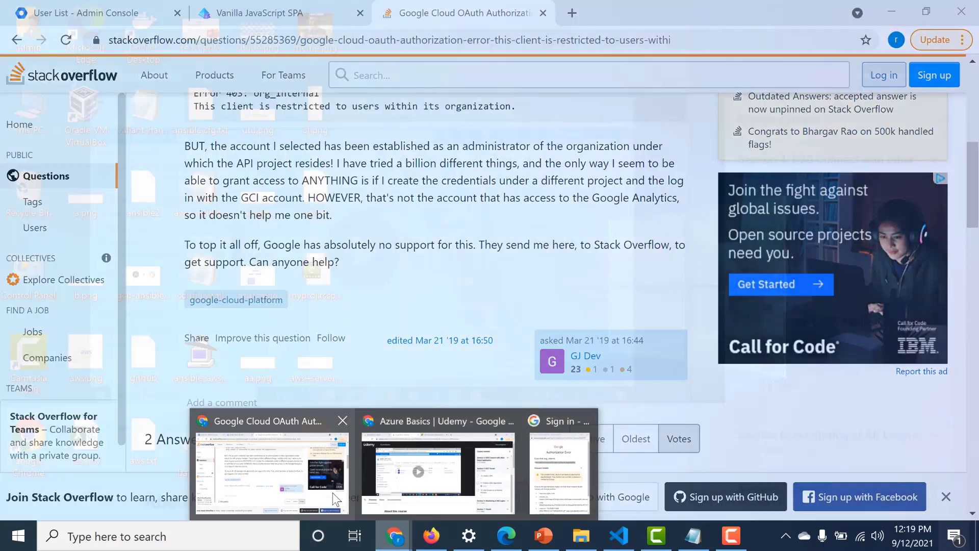
click(335, 498)
click(543, 13)
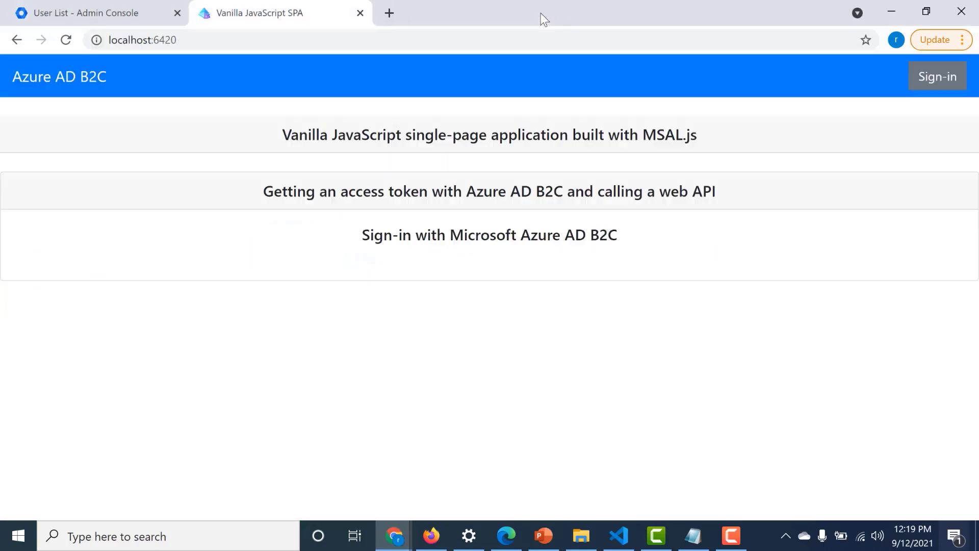
click(957, 84)
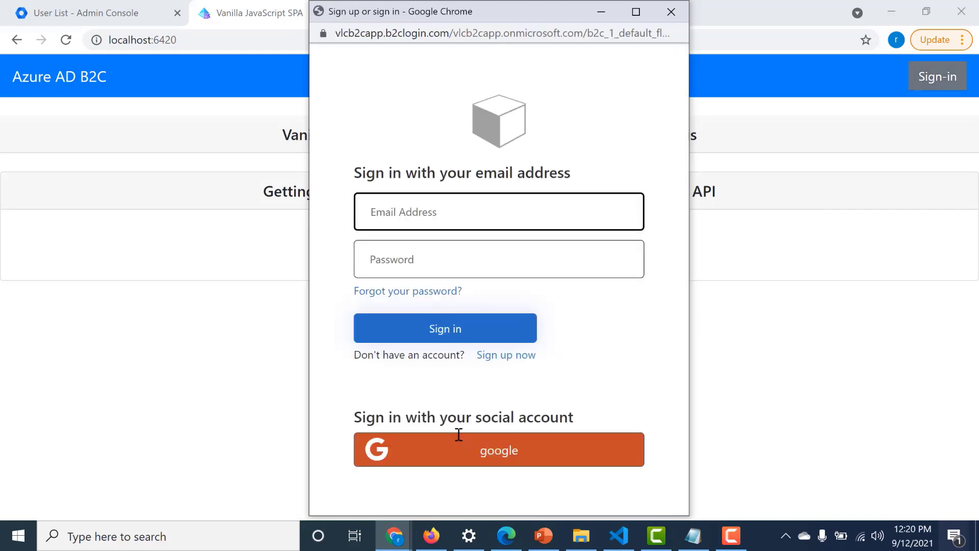
click(453, 452)
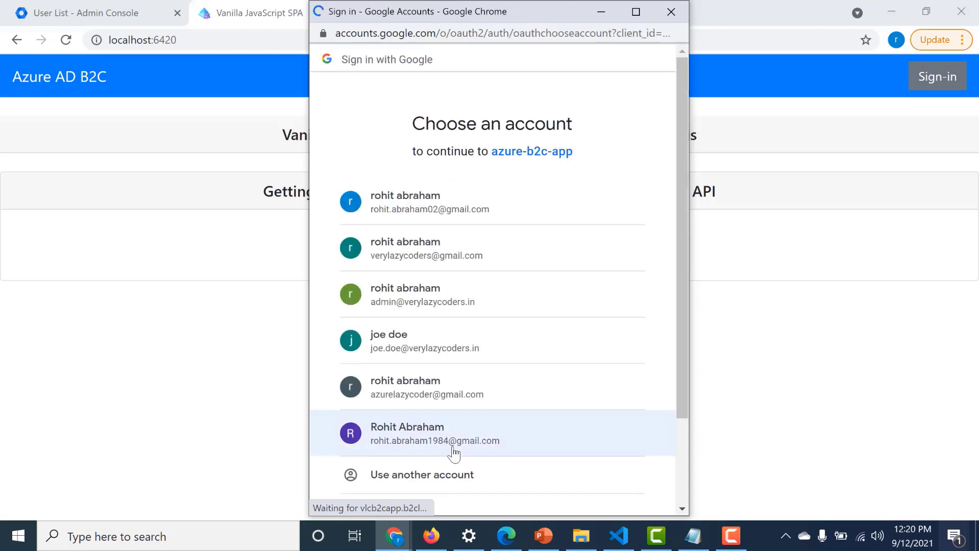
click(462, 270)
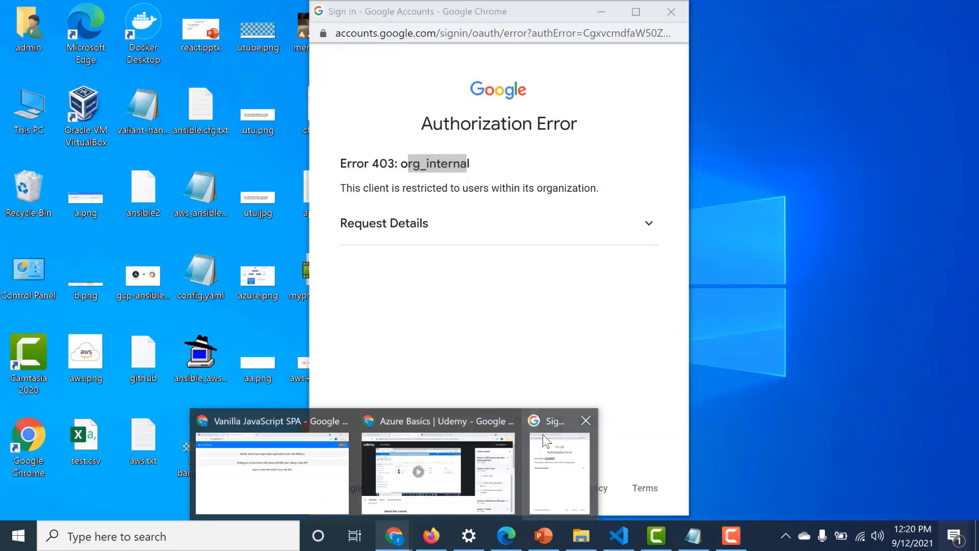
click(543, 434)
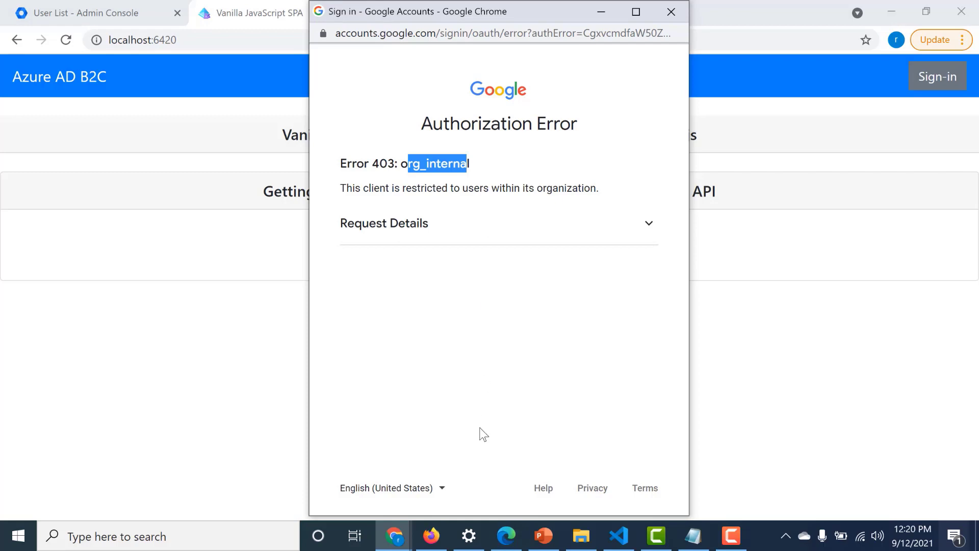
click(501, 528)
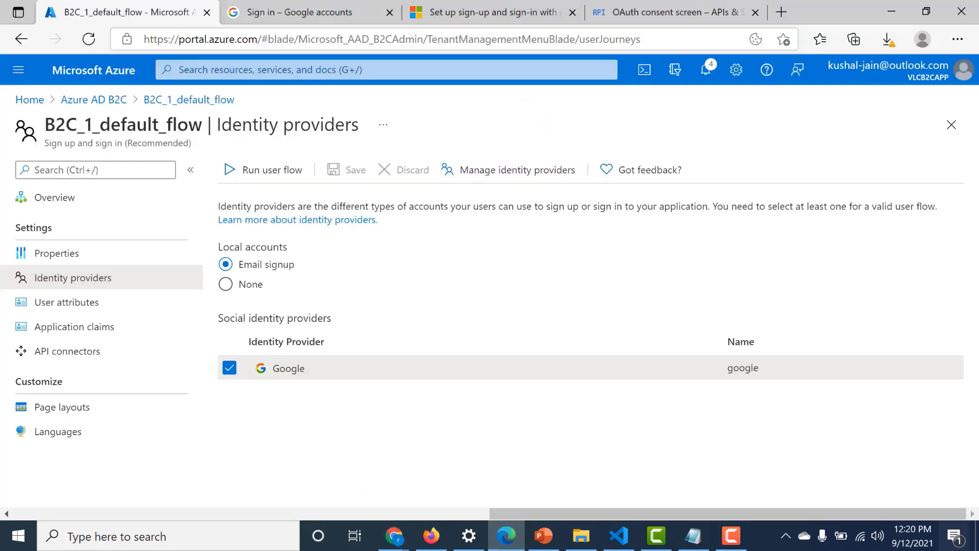
- Change the azure-b2c-app consent screen user type from Internal to External, keeping Testing status
key(ctrl+Tab)
key(ctrl+Tab)
key(ctrl+Tab)
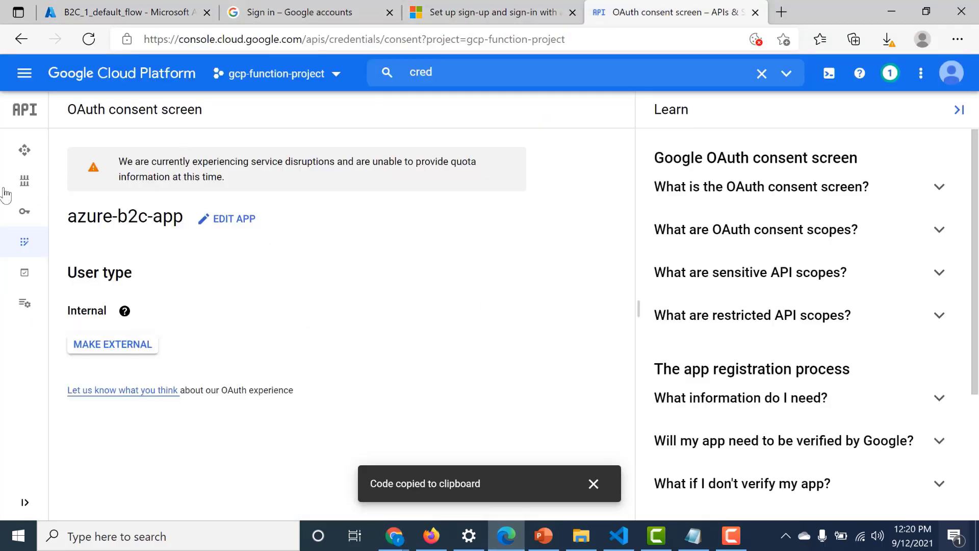
mouse_move(8, 189)
click(71, 243)
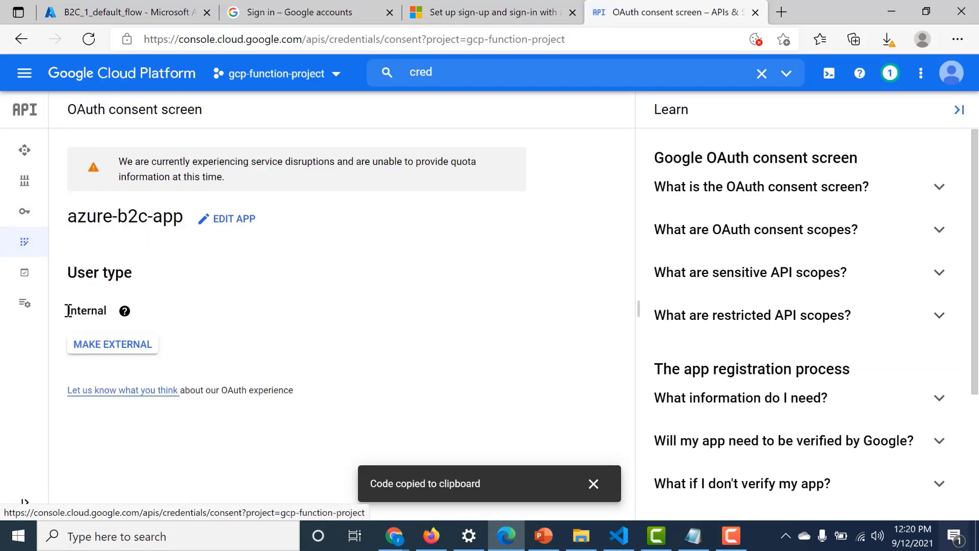
drag(70, 311, 108, 309)
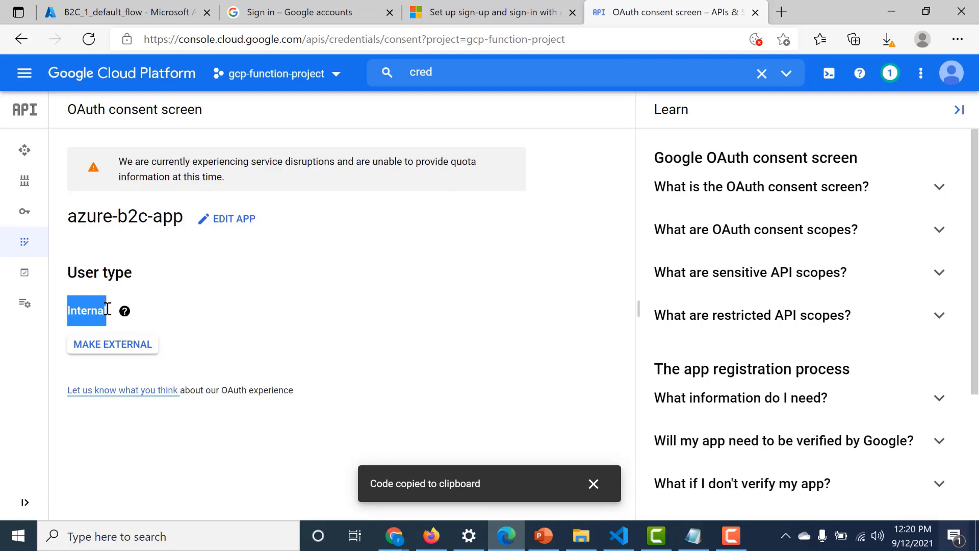
click(100, 348)
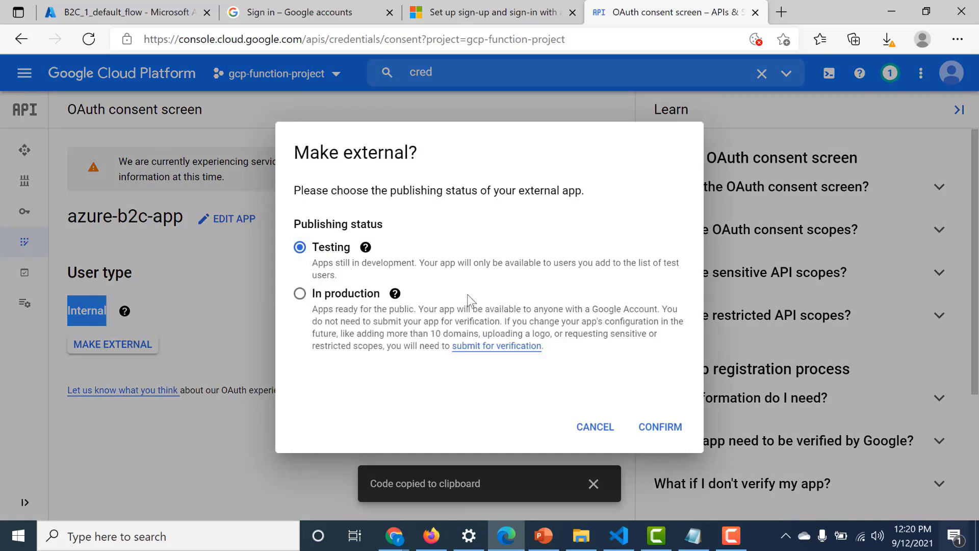
click(677, 433)
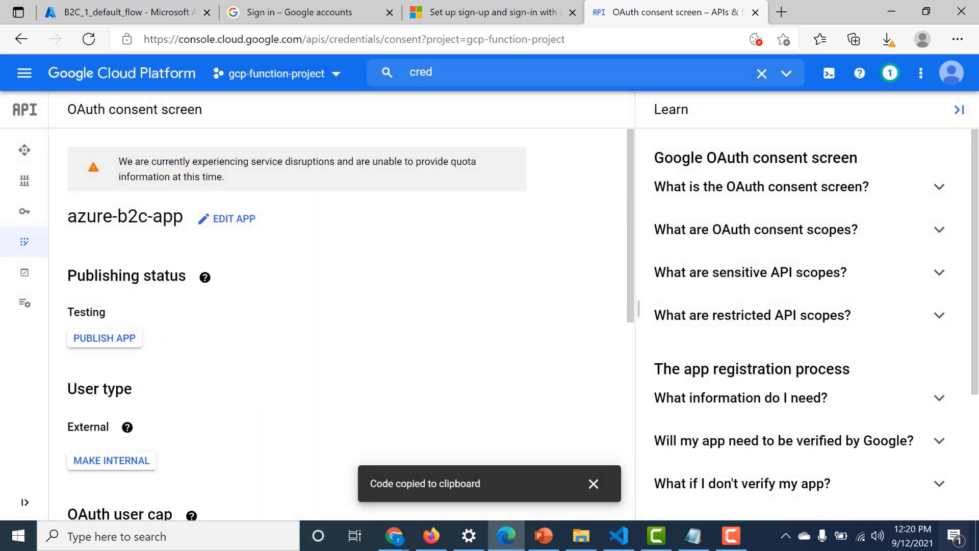
click(314, 6)
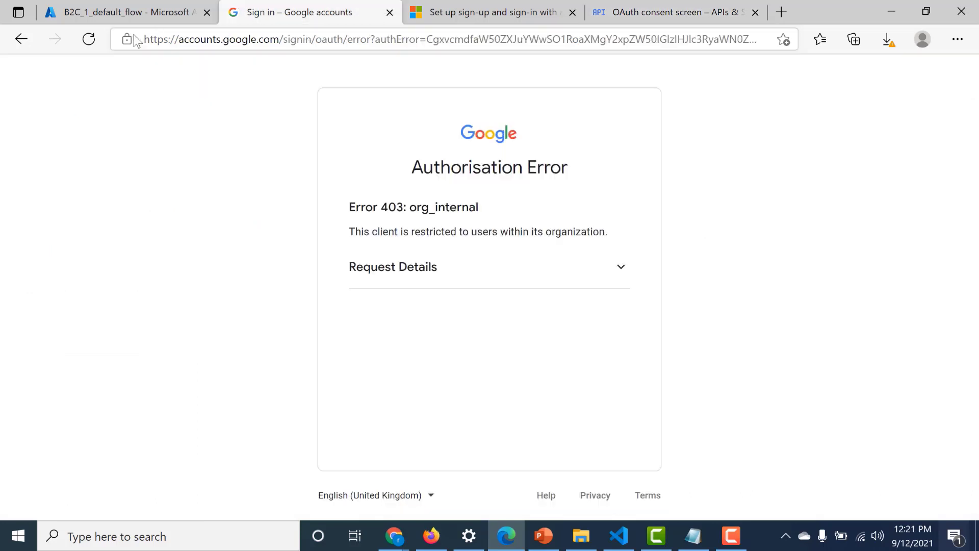
click(160, 45)
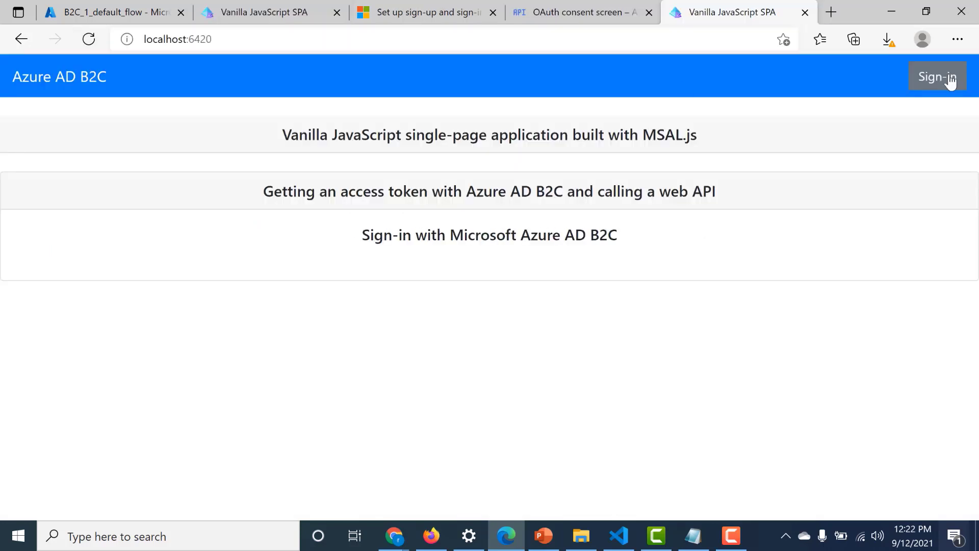
click(938, 79)
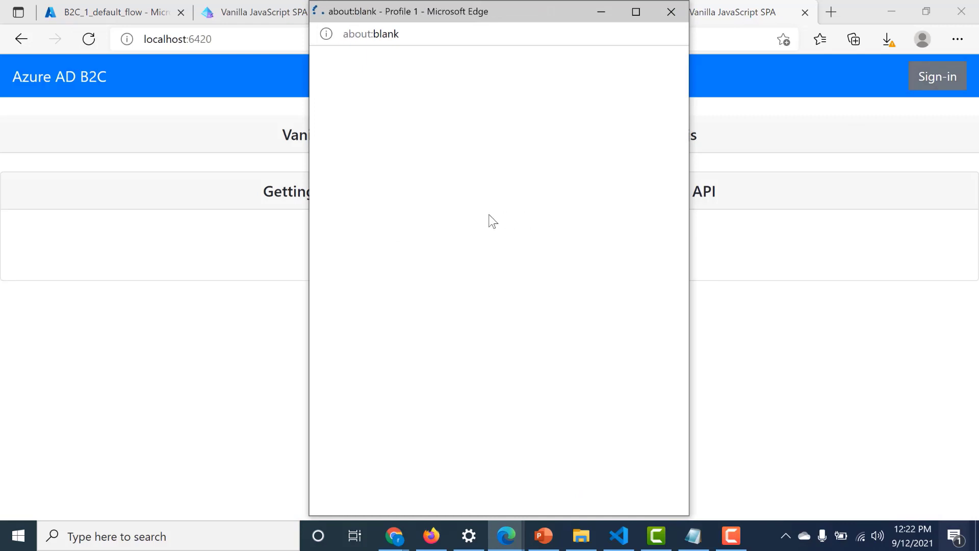
click(427, 468)
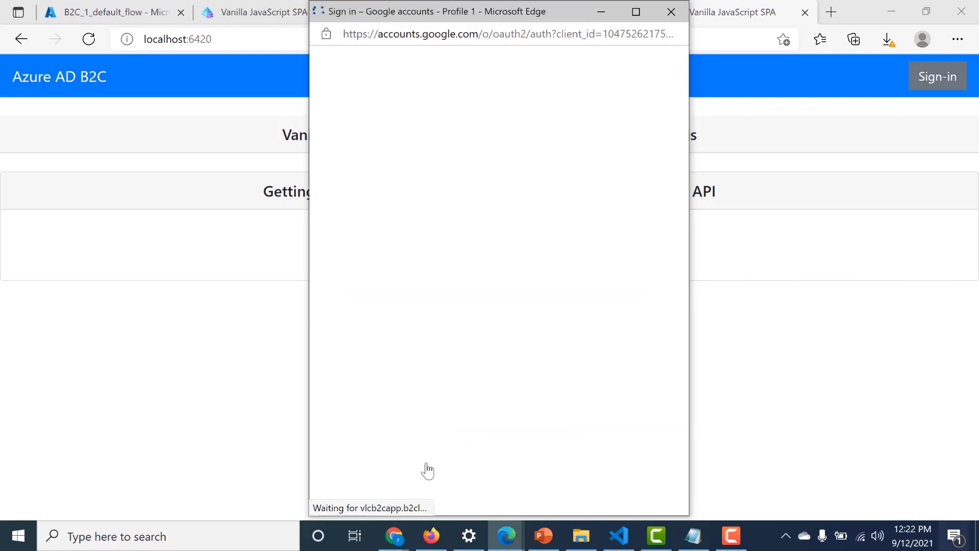
click(436, 309)
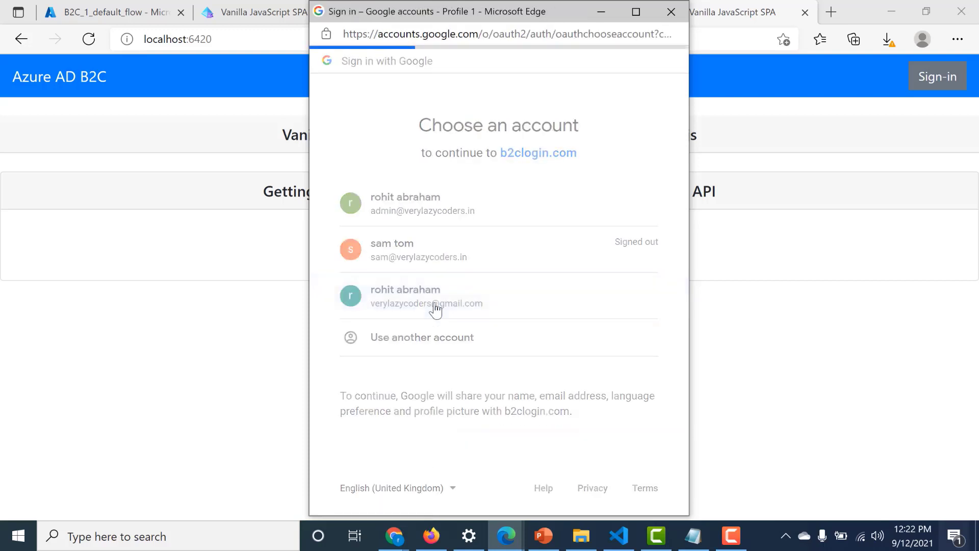